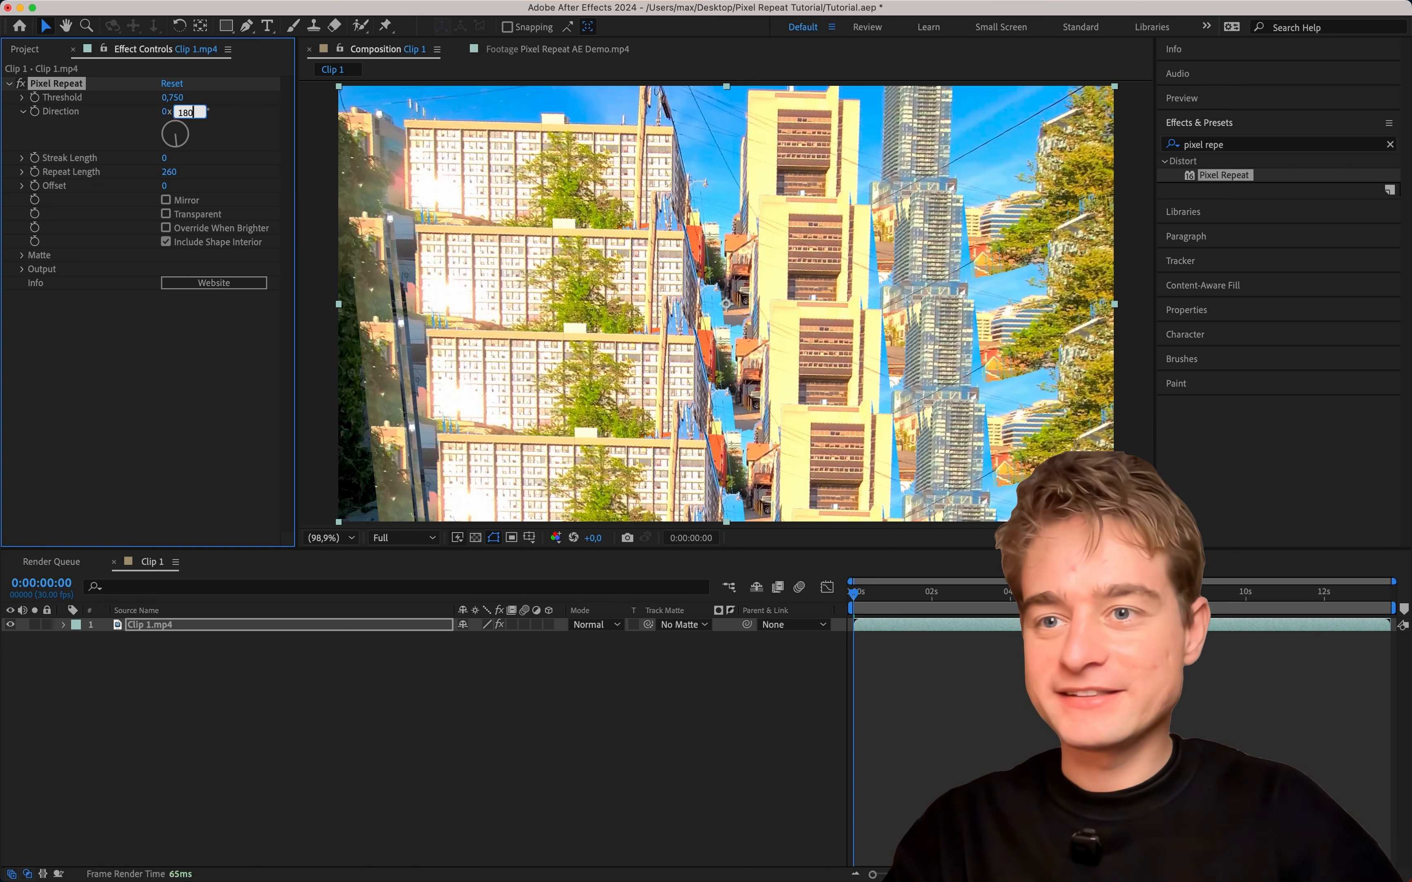
# Step: Set Pixel Repeat on Clip 1.mp4 to a direction of 180° and a repeat length of 76
pyautogui.press('Return')
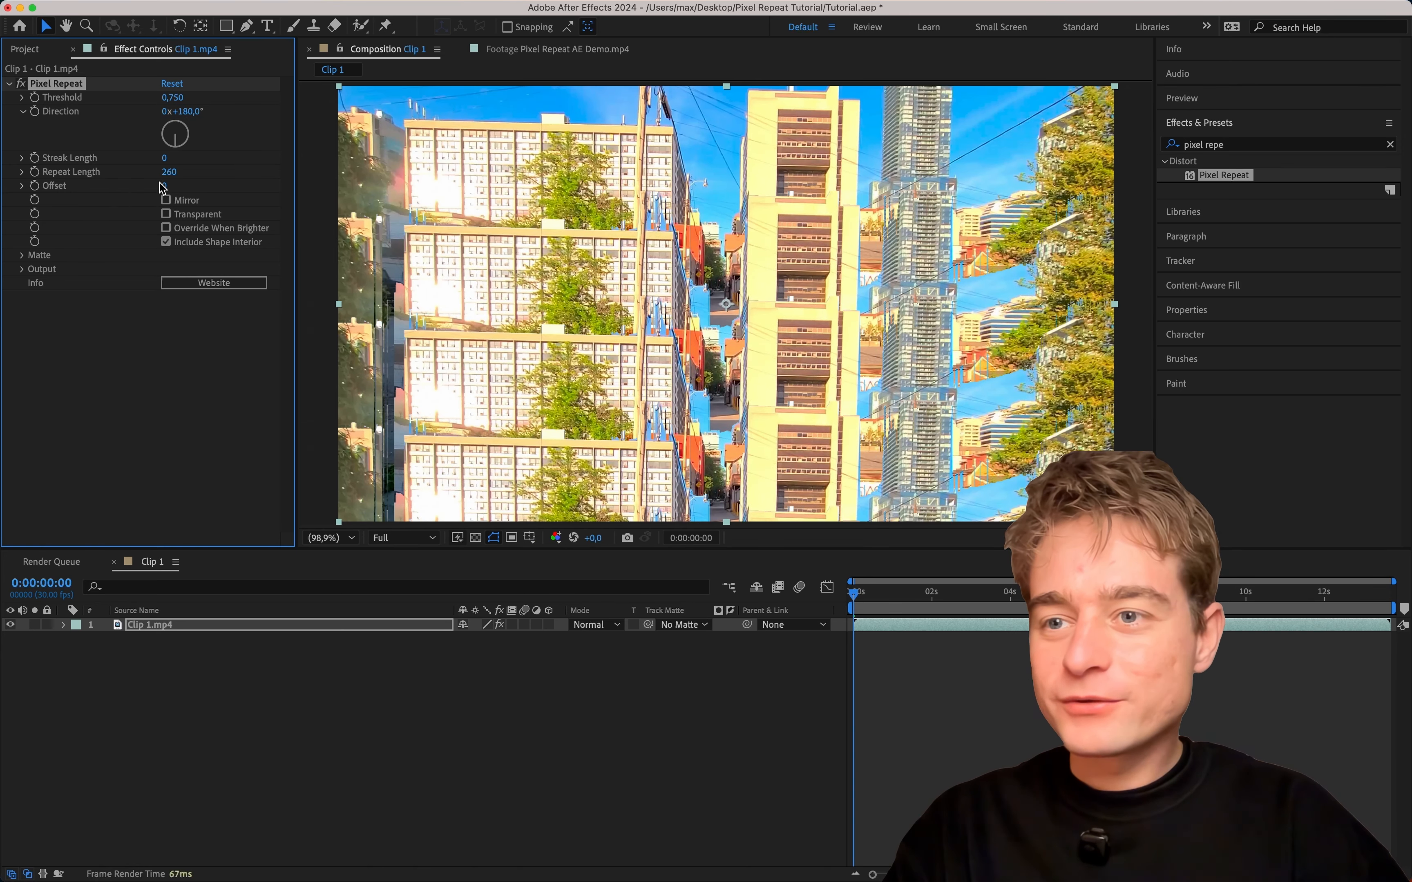
pyautogui.moveTo(173, 174); pyautogui.dragTo(202, 176)
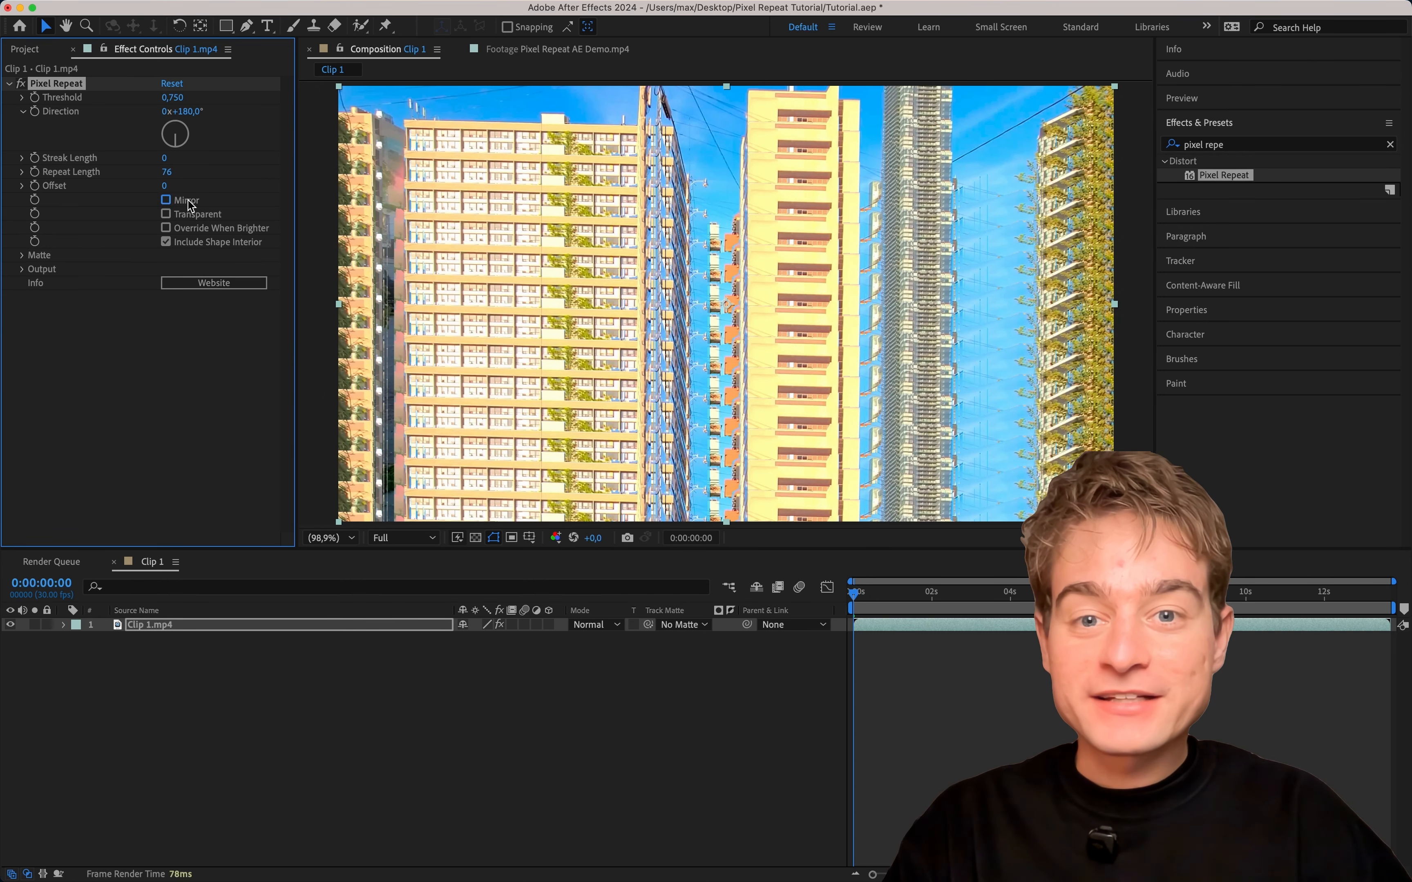
# Step: Try Pixel Repeat's Mirror option, inspect the mirrored buildings up close, restore the fitted view and turn Mirror off again
pyautogui.click(166, 200)
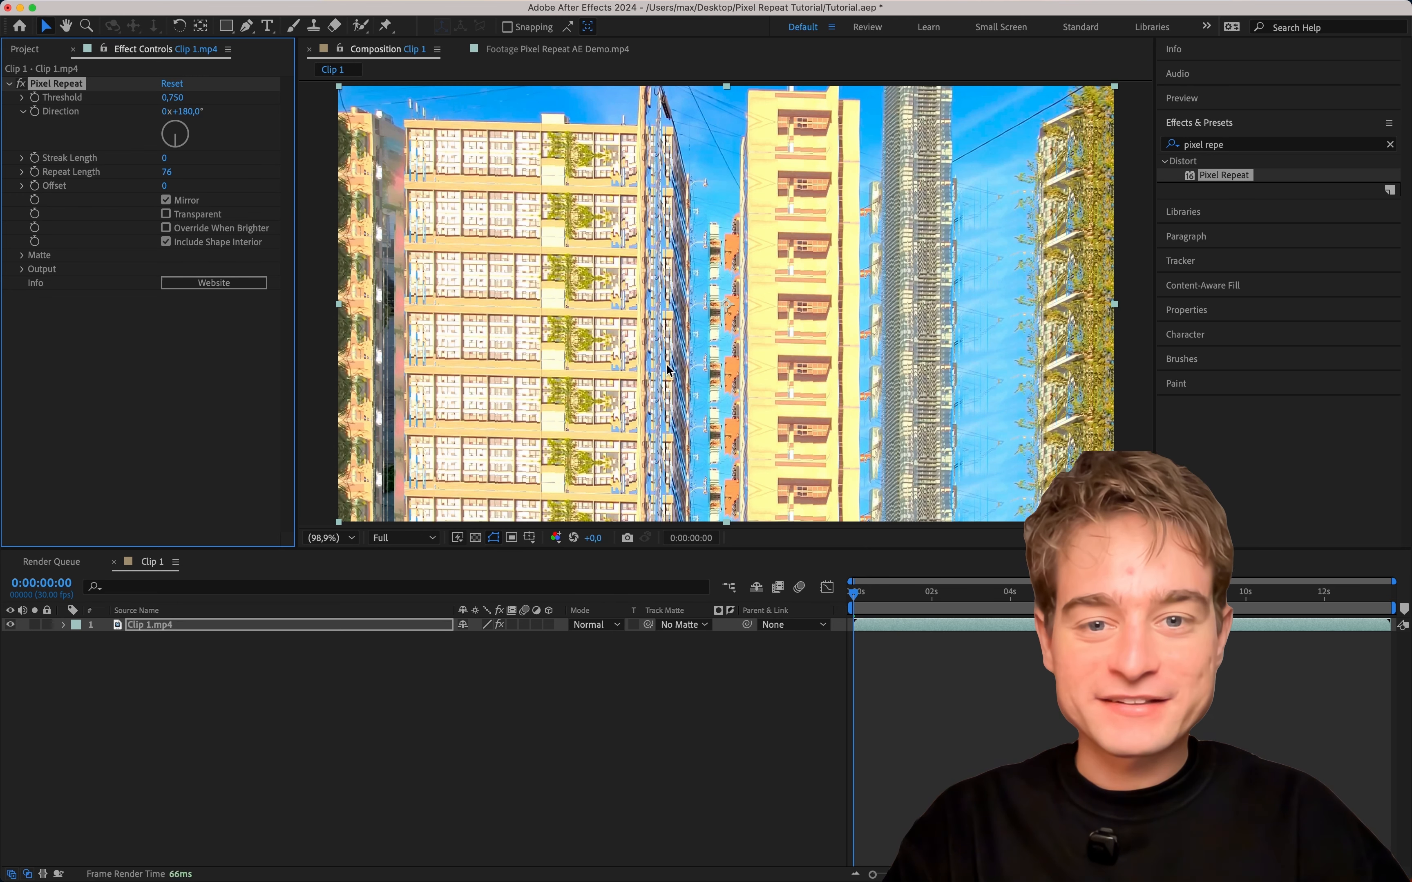
pyautogui.scroll(2, 696, 301)
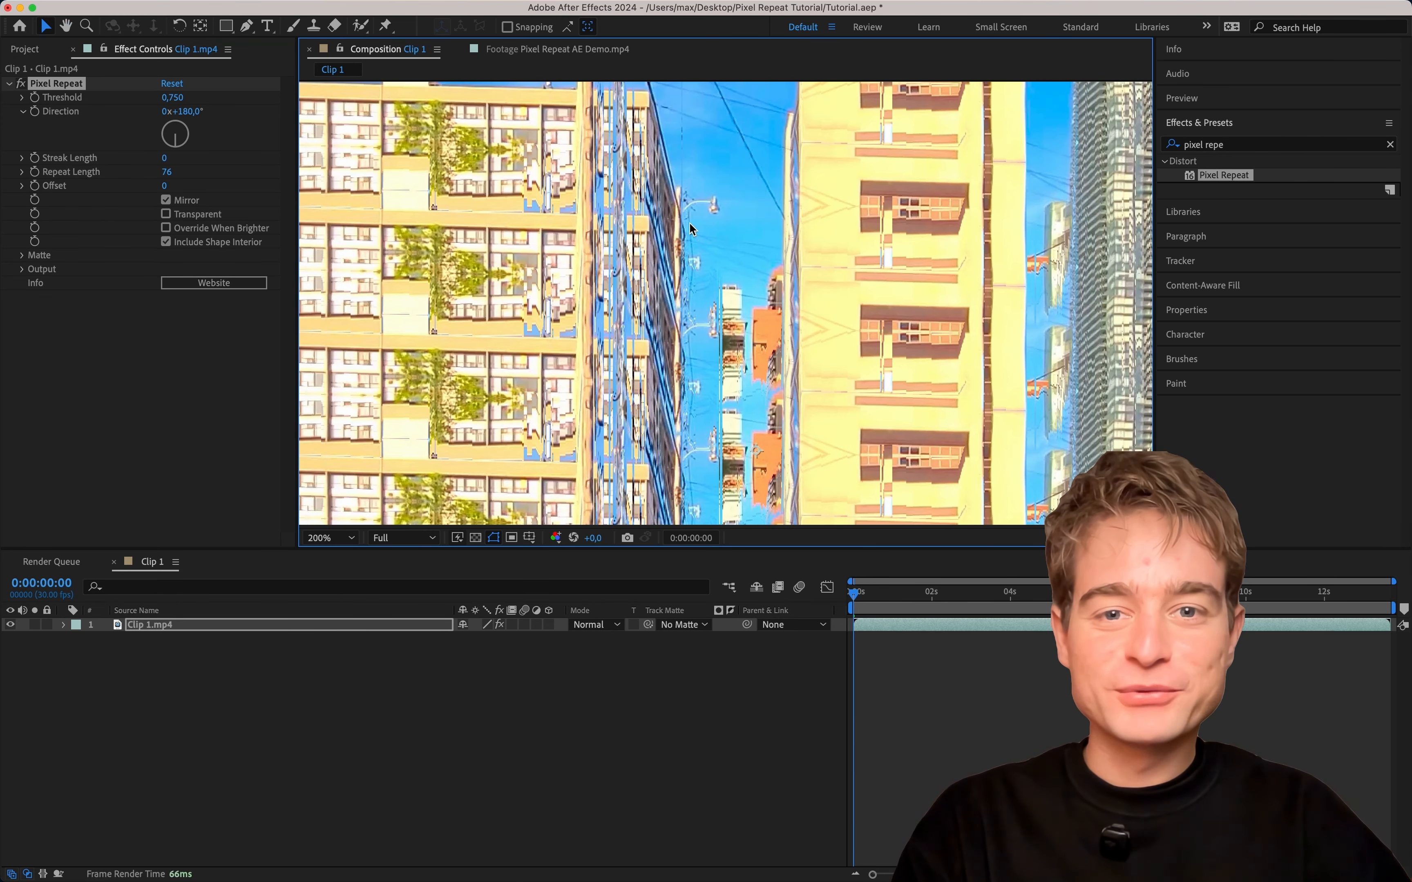
pyautogui.moveTo(713, 334); pyautogui.dragTo(717, 143)
pyautogui.moveTo(717, 437); pyautogui.dragTo(670, 457)
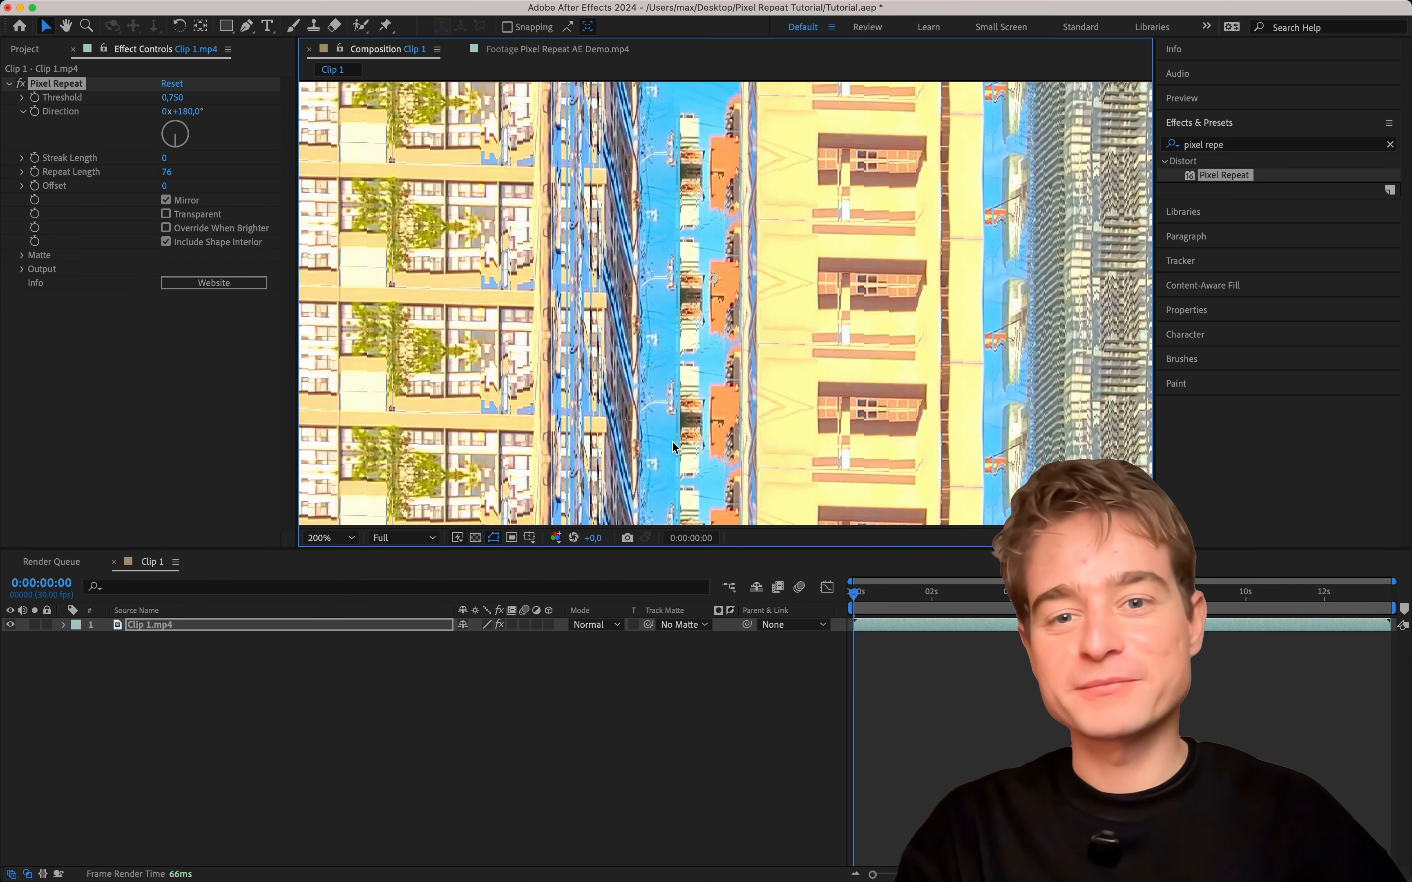
pyautogui.click(327, 537)
pyautogui.click(330, 656)
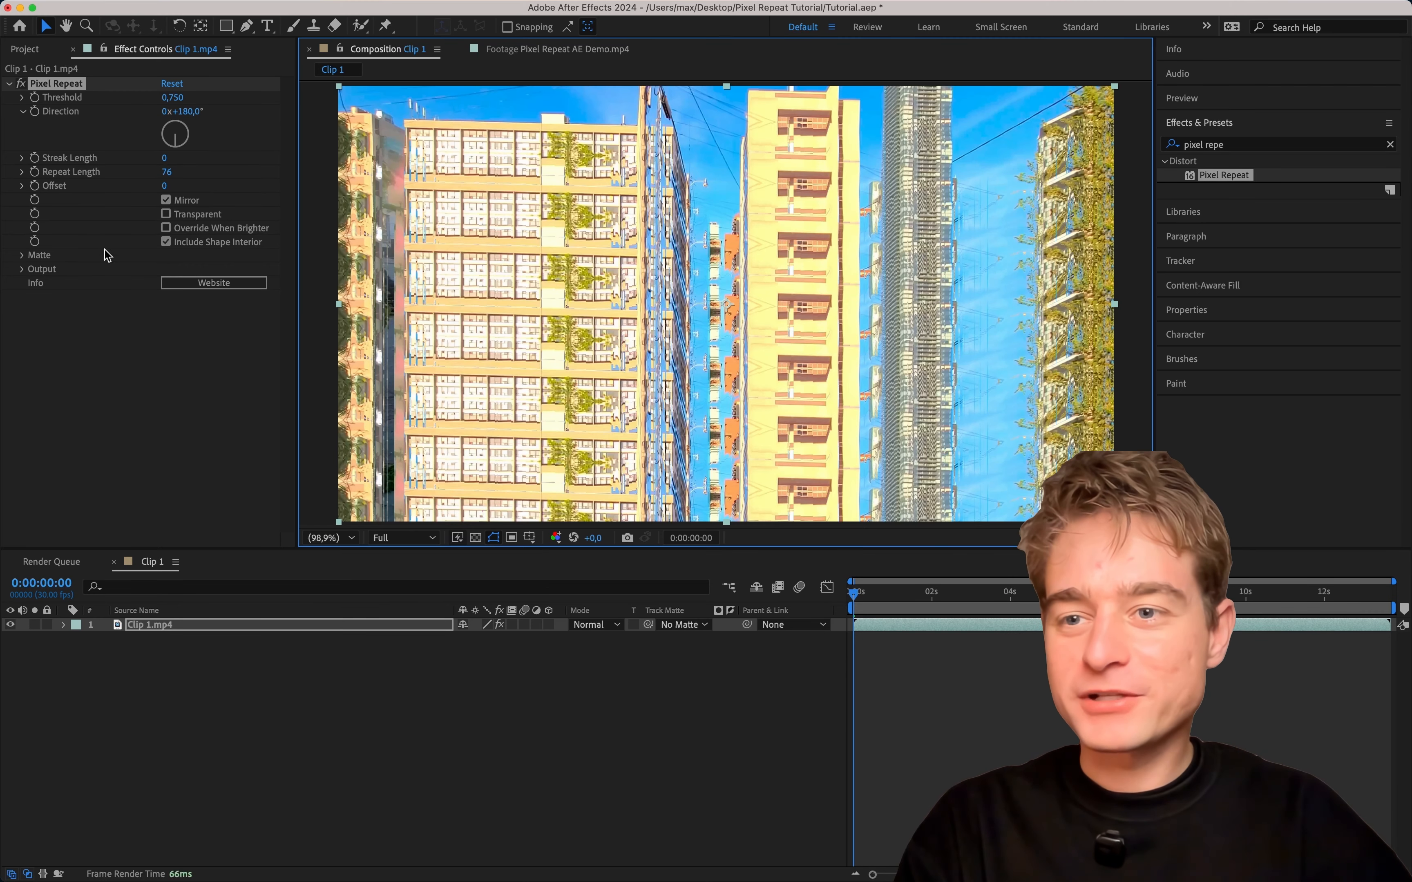
pyautogui.click(194, 201)
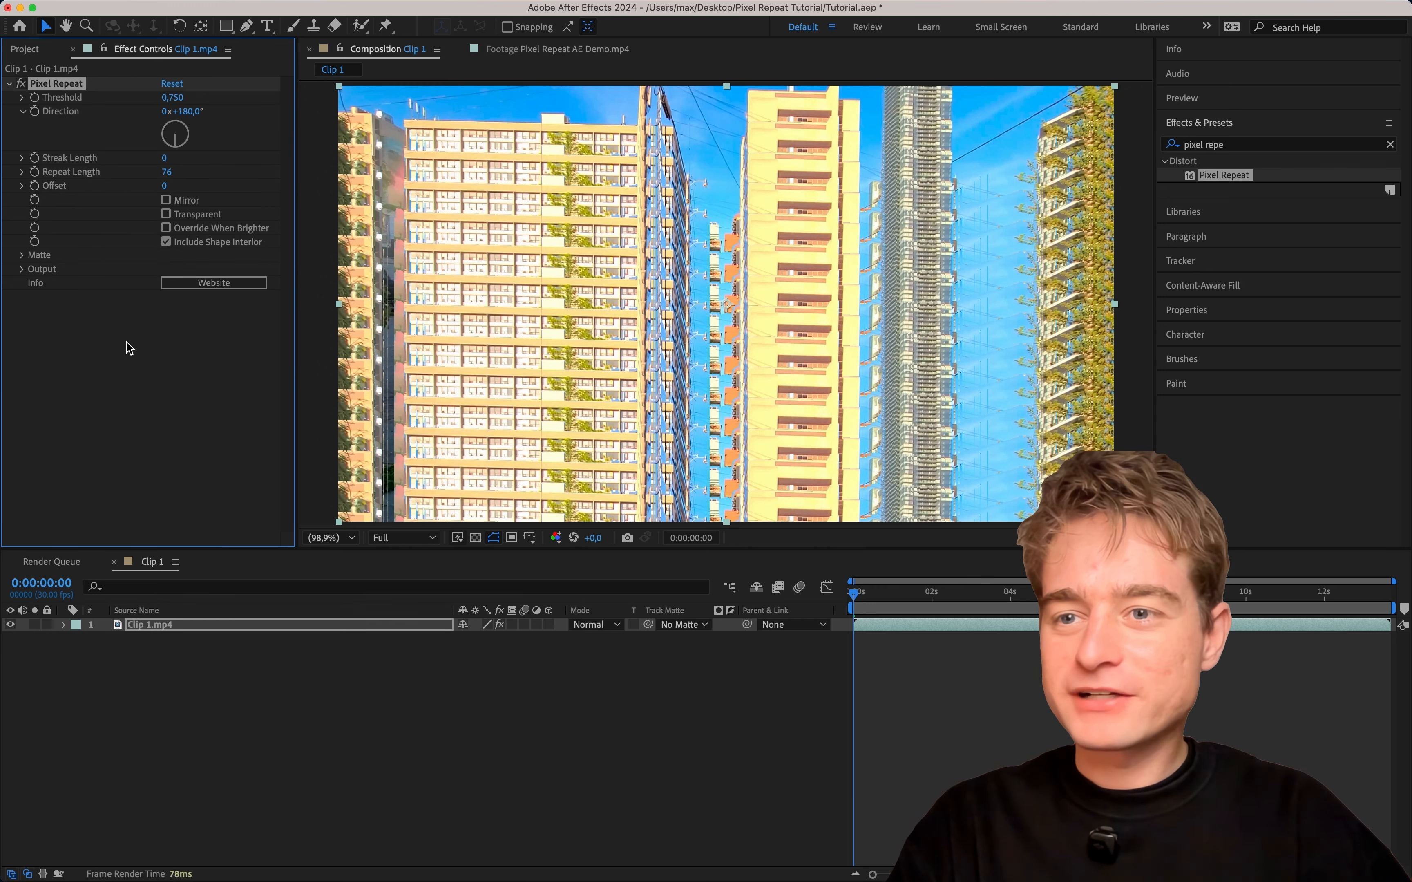
# Step: Try a Pixel Repeat offset of up to 499 and reset the offset to 0
pyautogui.moveTo(167, 185); pyautogui.dragTo(382, 199)
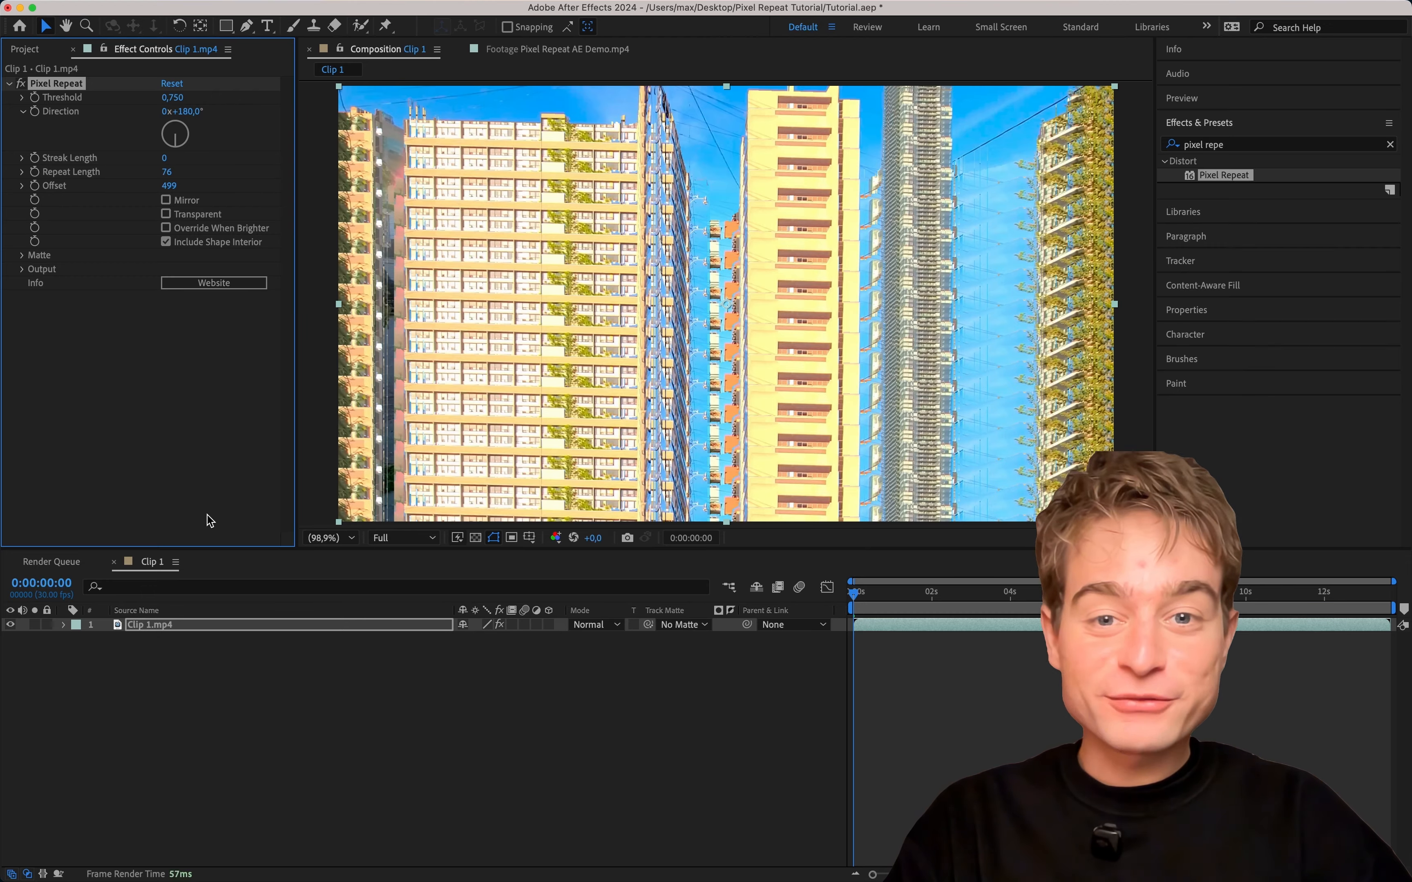
pyautogui.click(169, 185)
pyautogui.write('0')
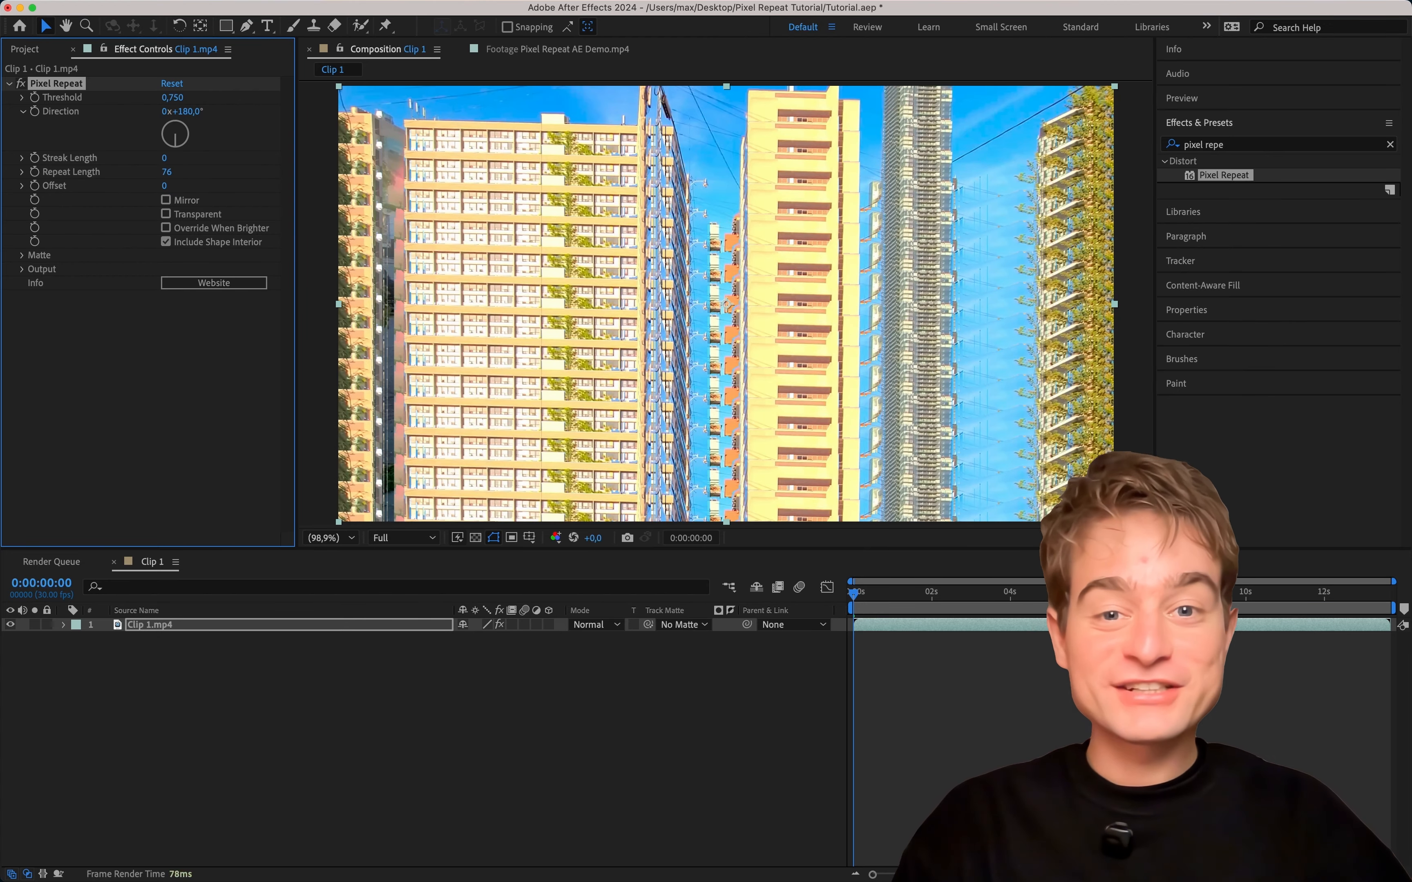
# Step: Preview the repeated buildings across the first seconds of Clip 1 and return to the start of the timeline
pyautogui.moveTo(868, 592); pyautogui.dragTo(1036, 579)
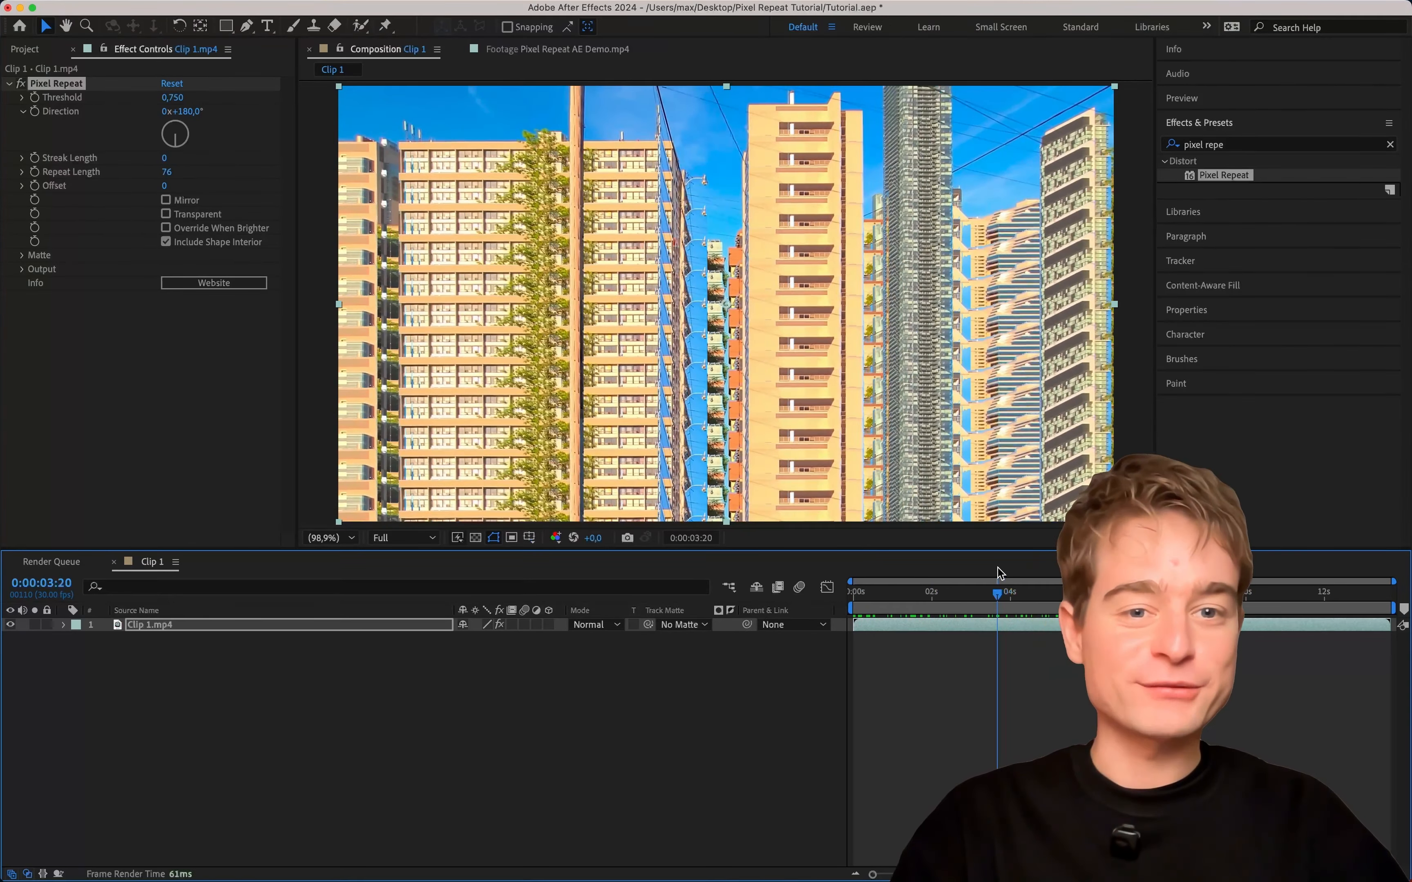
pyautogui.click(865, 601)
pyautogui.moveTo(865, 600)
pyautogui.mouseDown()
pyautogui.moveTo(989, 600)
pyautogui.moveTo(848, 598)
pyautogui.mouseUp()
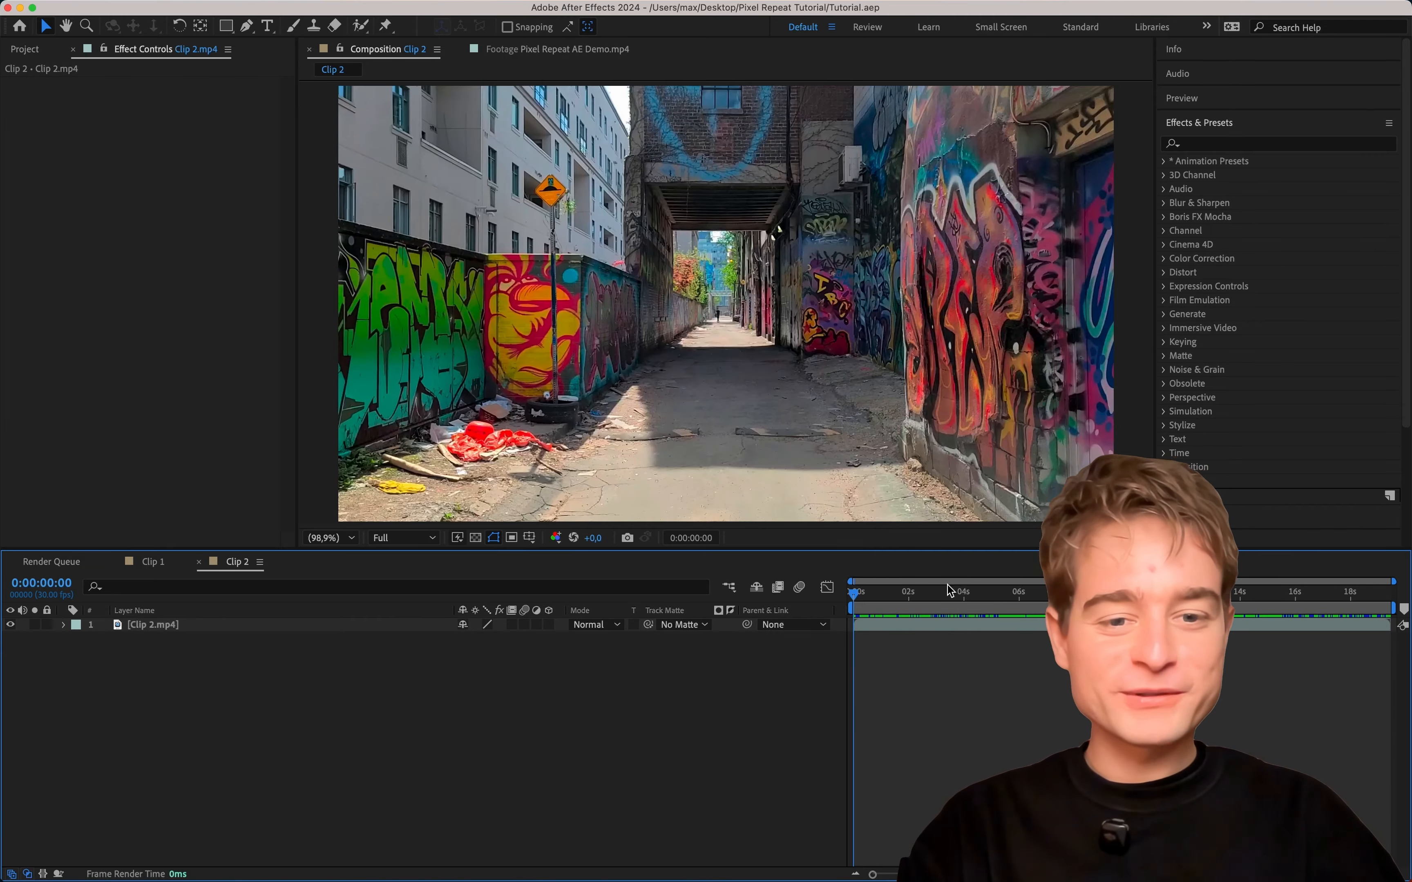
# Step: Duplicate the Clip 2.mp4 layer in the Clip 2 composition and rename the lower copy as Matte
pyautogui.moveTo(906, 596); pyautogui.dragTo(852, 600)
pyautogui.click(145, 625)
pyautogui.press('super+d')
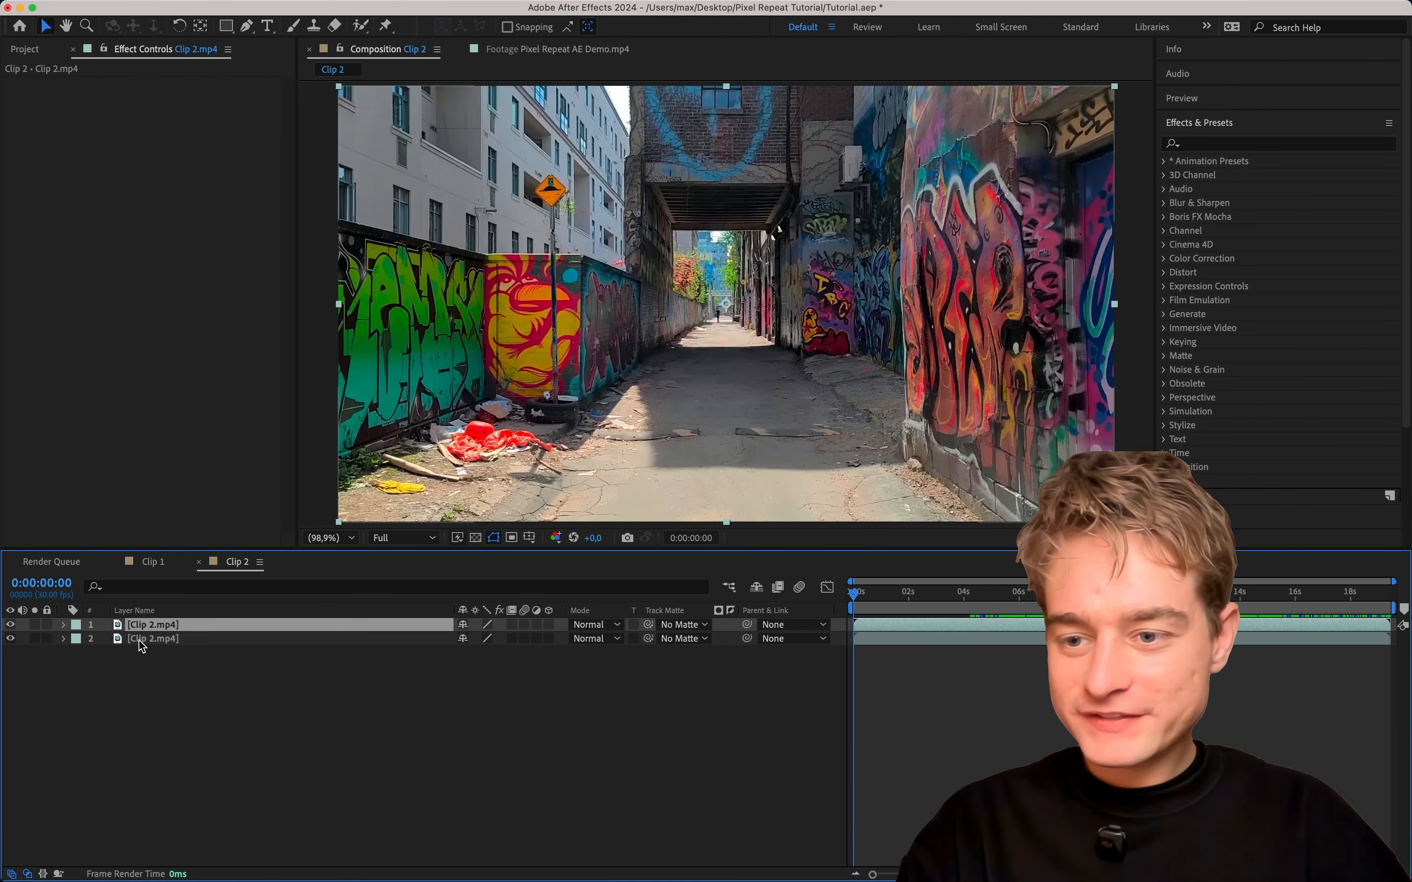
pyautogui.click(153, 639)
pyautogui.press('Return')
pyautogui.write('Matte')
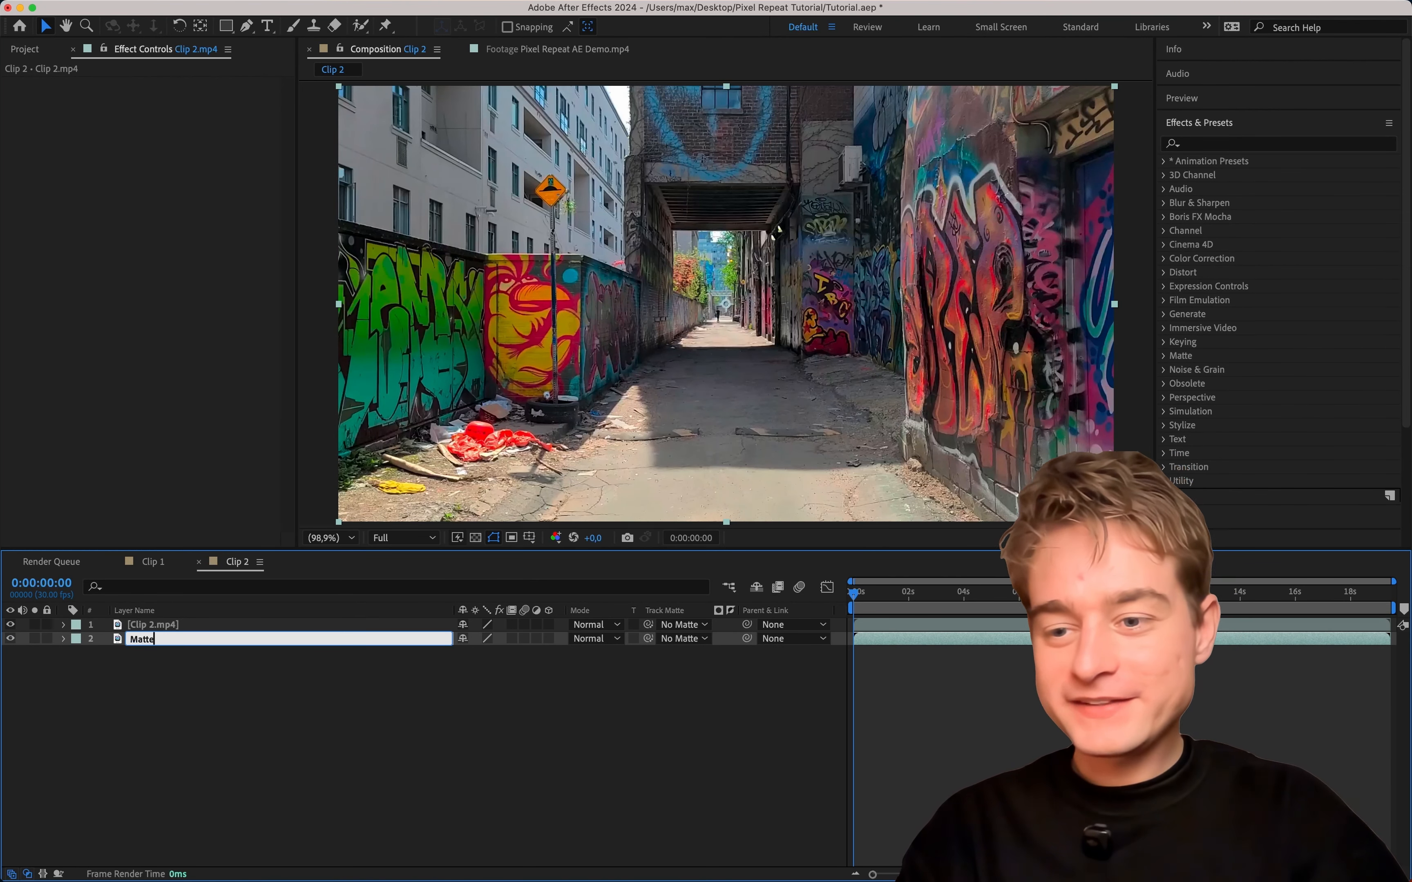
pyautogui.press('Return')
# Step: Find the Pixel Repeat effect and apply it to the upper Clip 2.mp4 layer
pyautogui.click(1232, 146)
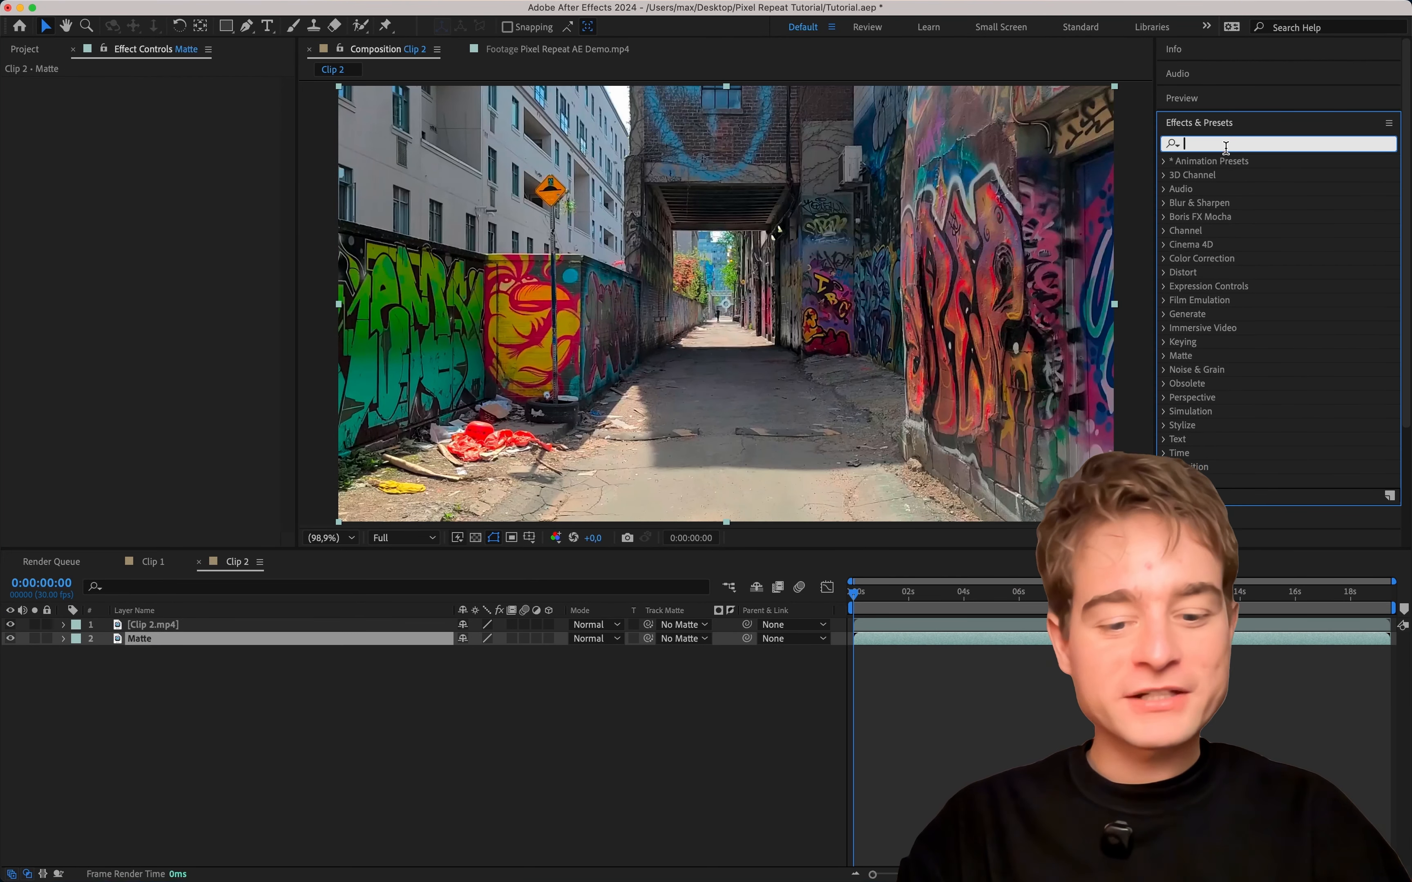
pyautogui.write('pixel repea')
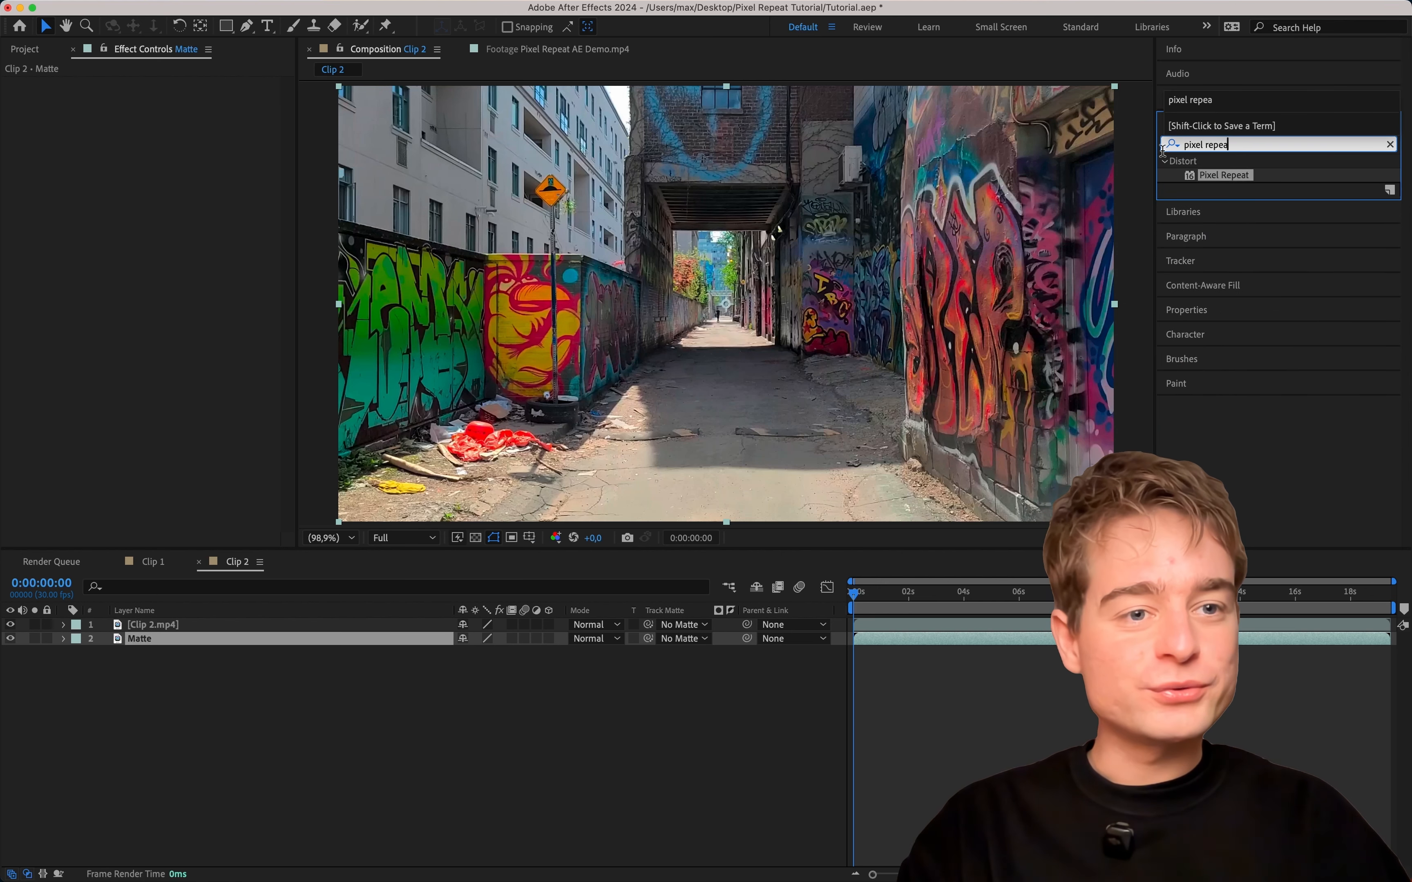
pyautogui.moveTo(1221, 175)
pyautogui.mouseDown()
pyautogui.moveTo(136, 633)
pyautogui.moveTo(165, 629)
pyautogui.mouseUp()
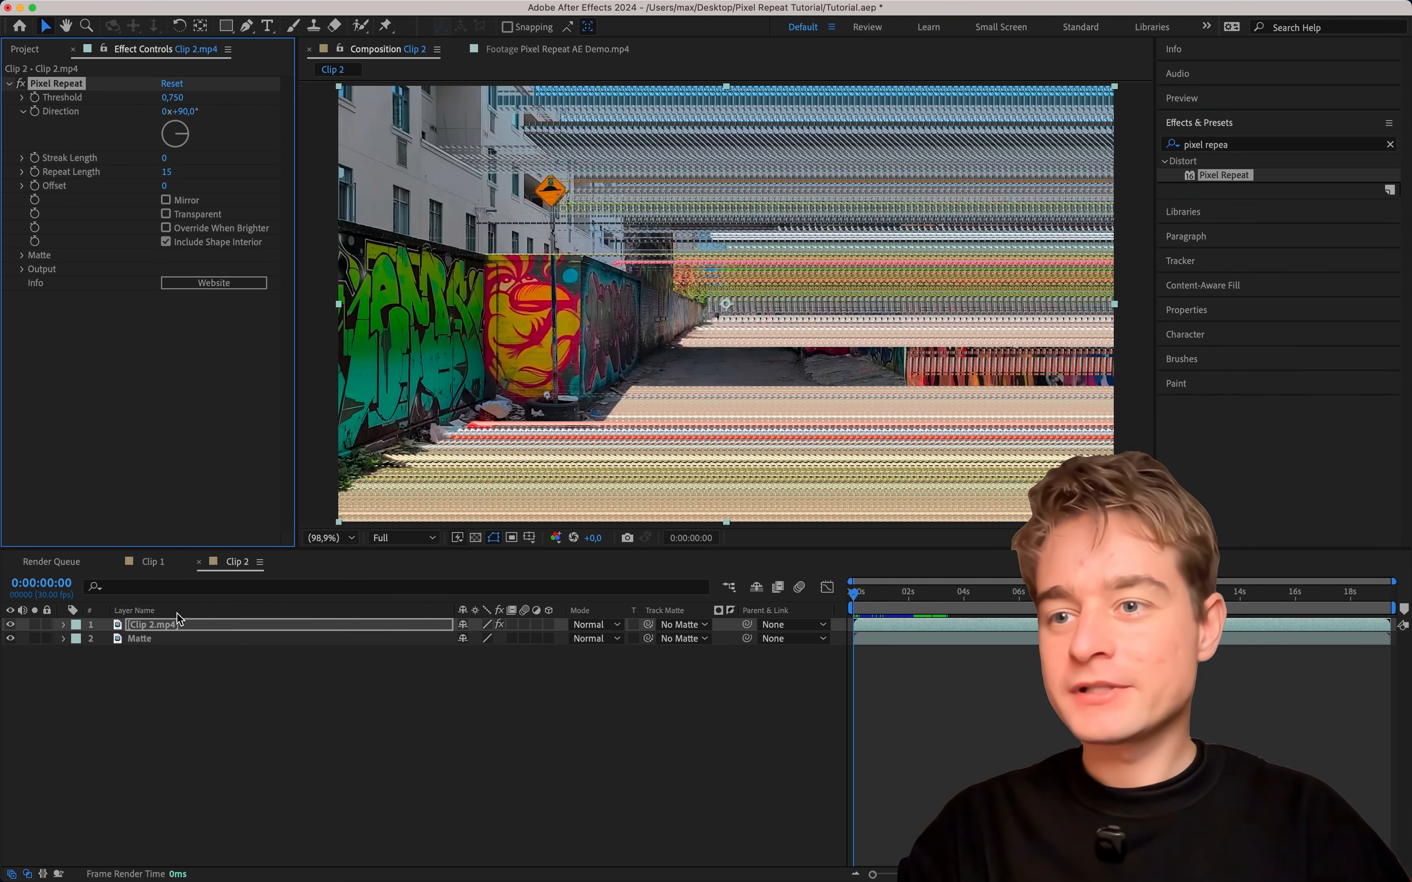
# Step: Set Pixel Repeat's matte layer to 2. Matte, with Effects & Masks as its source
pyautogui.click(21, 257)
pyautogui.click(188, 269)
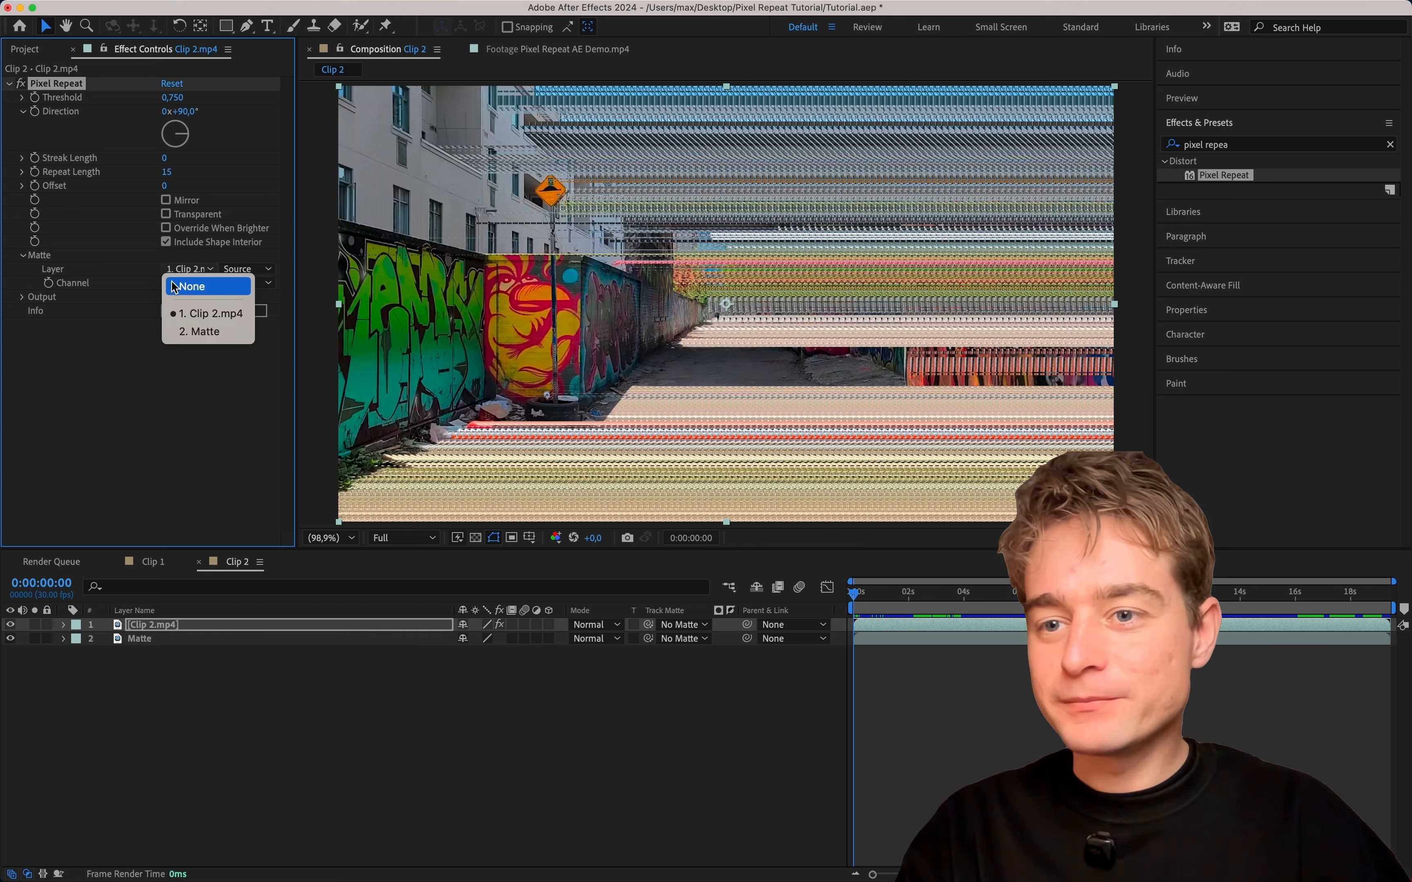
pyautogui.click(201, 331)
pyautogui.click(257, 272)
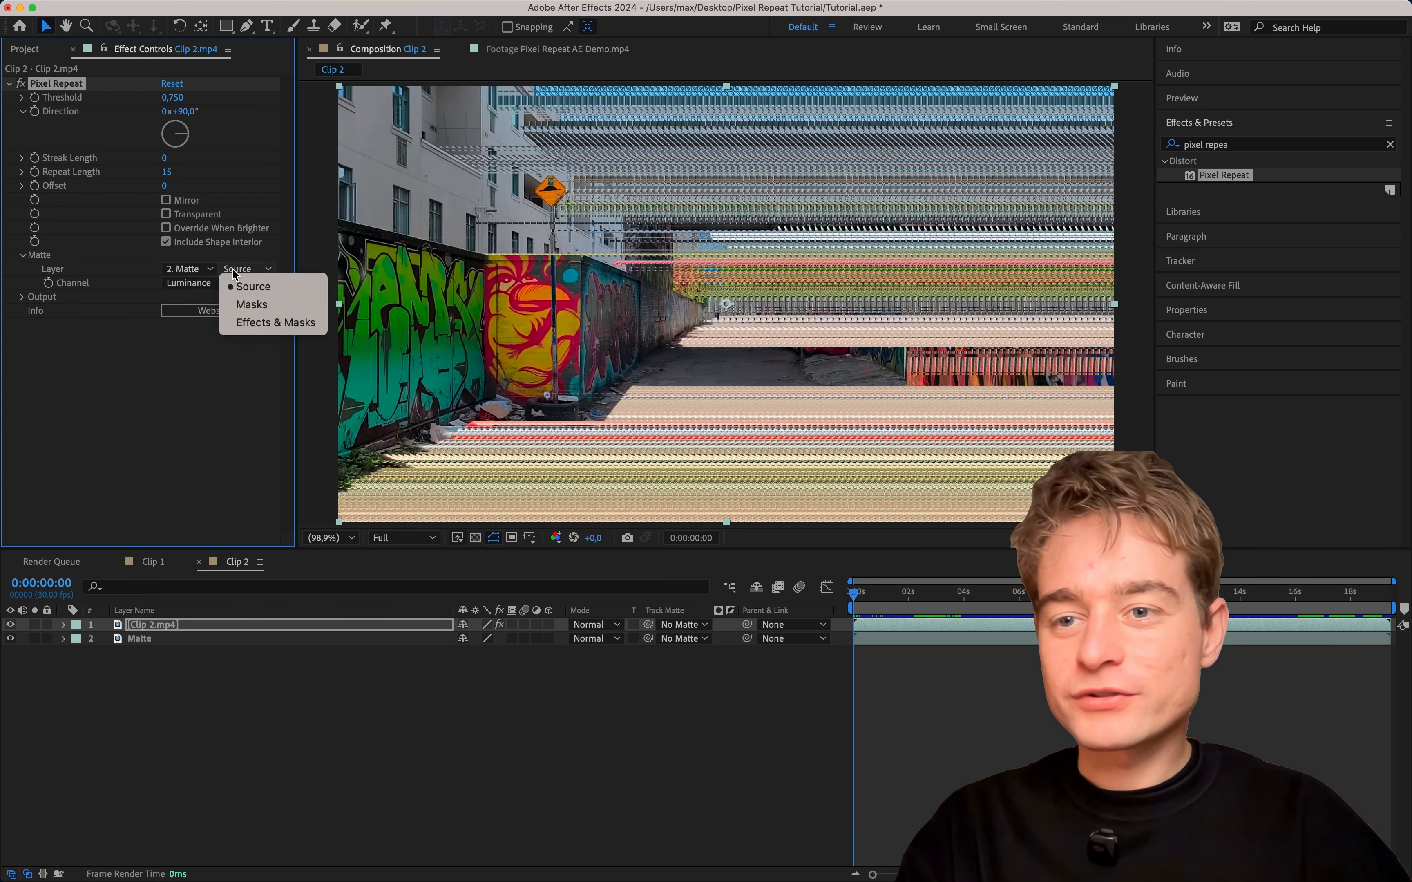
pyautogui.click(299, 324)
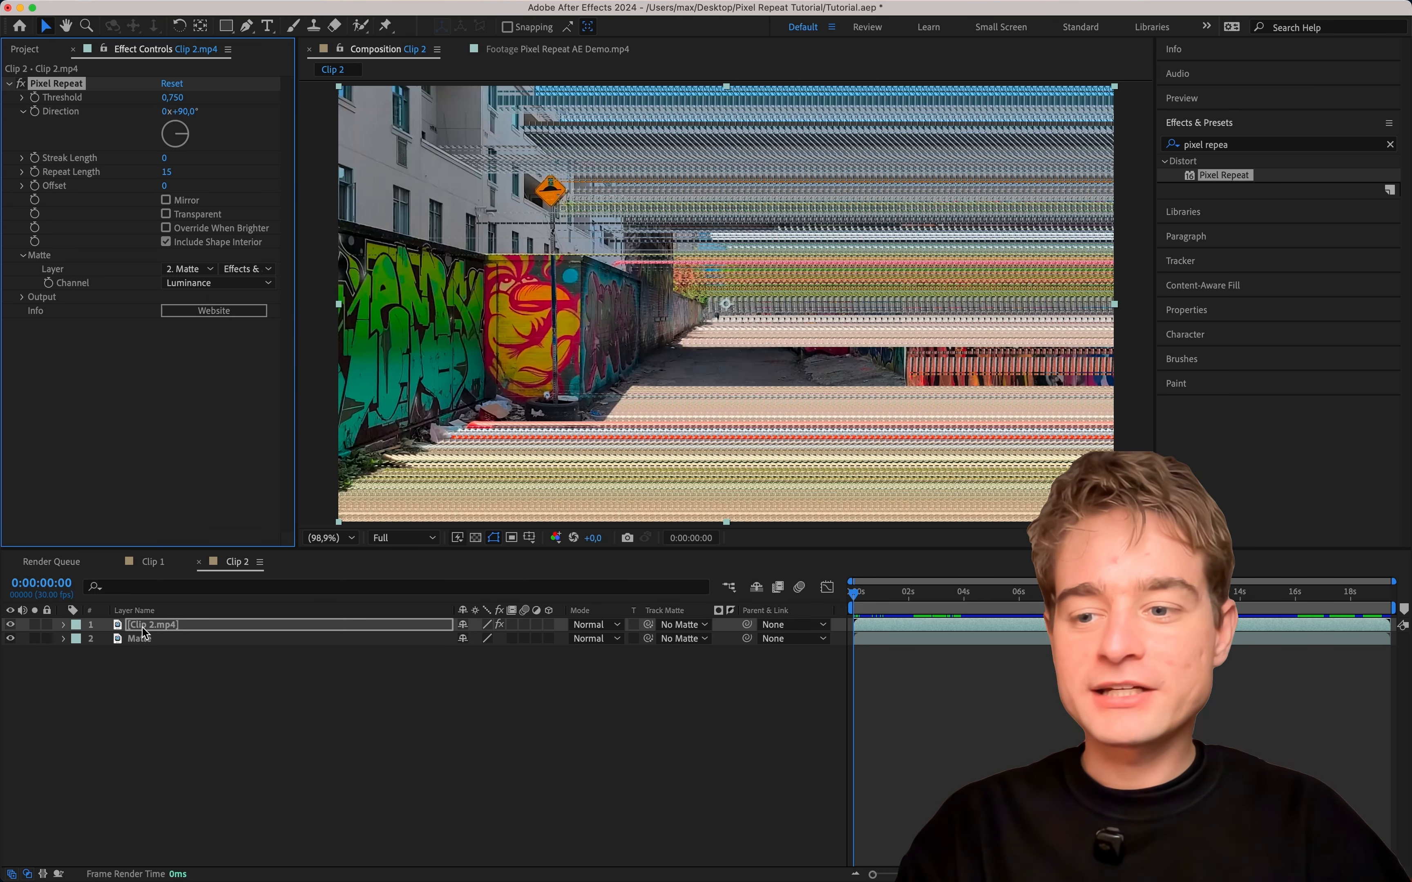
# Step: Set the Clip 2.mp4 layer's Pixel Repeat direction to 0° and its repeat length to 125
pyautogui.click(153, 641)
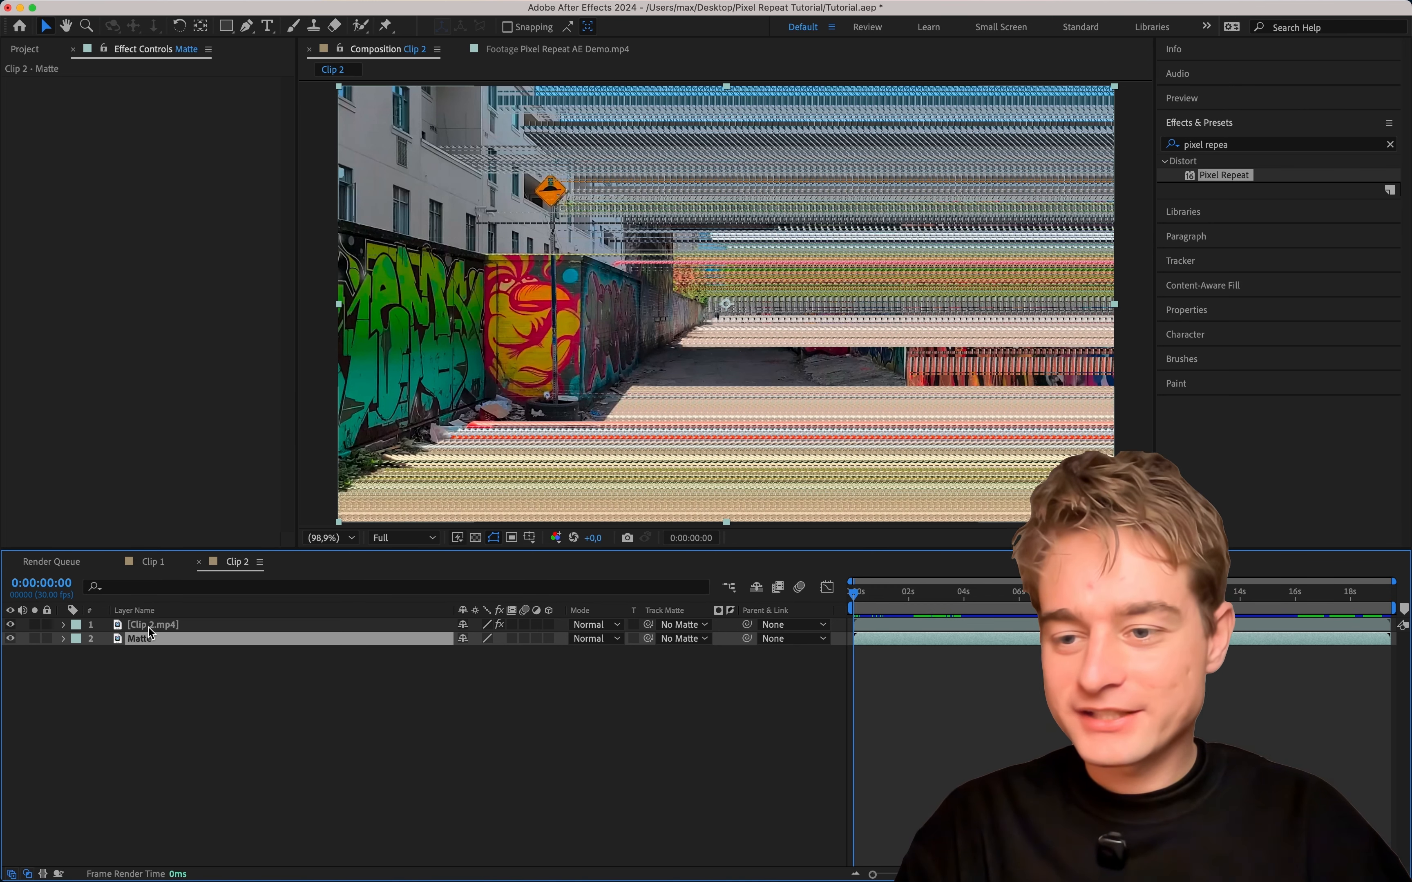
pyautogui.click(168, 626)
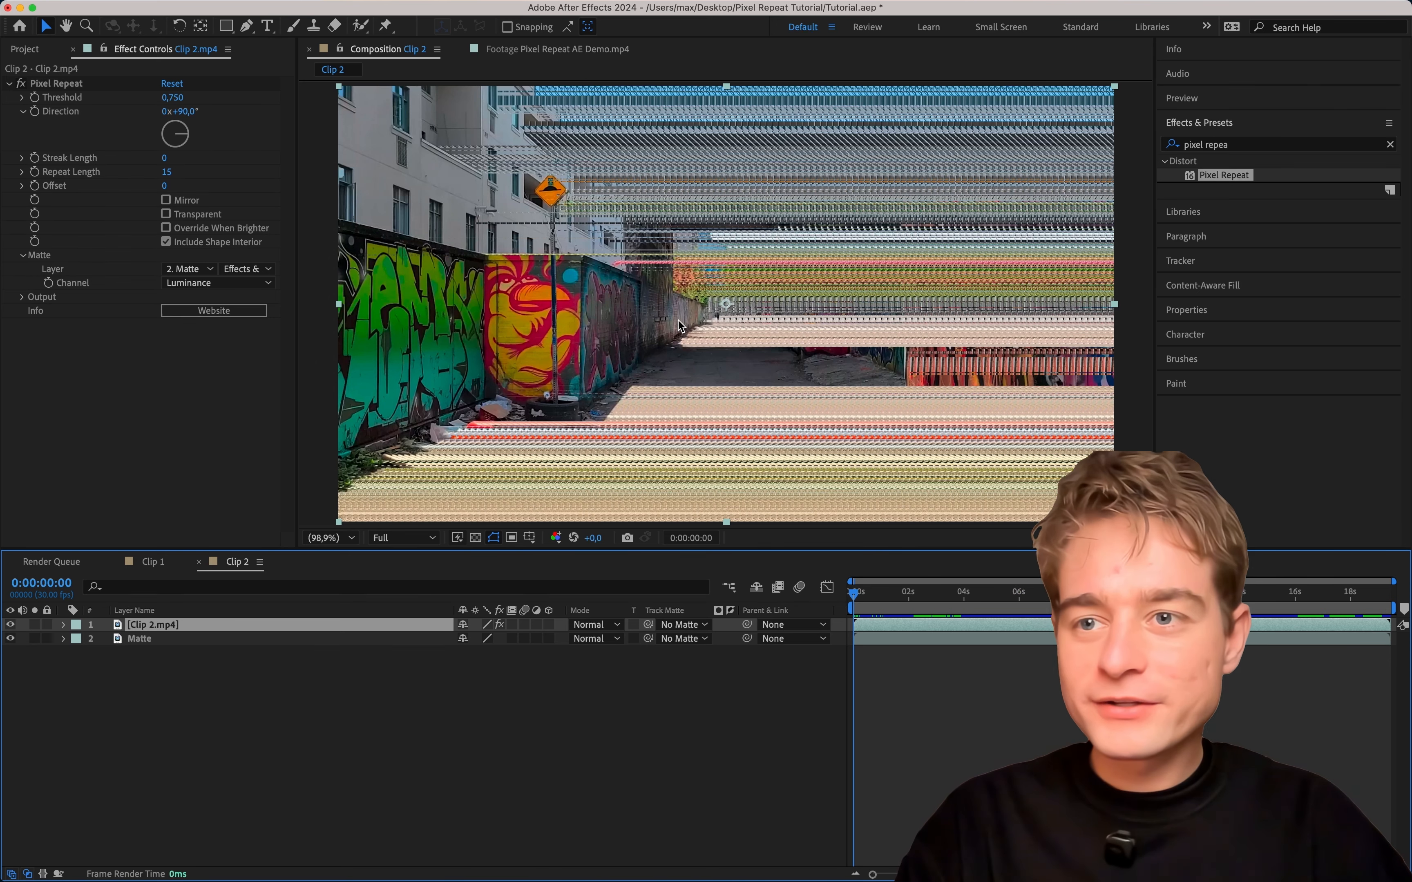
pyautogui.moveTo(187, 135); pyautogui.dragTo(174, 120)
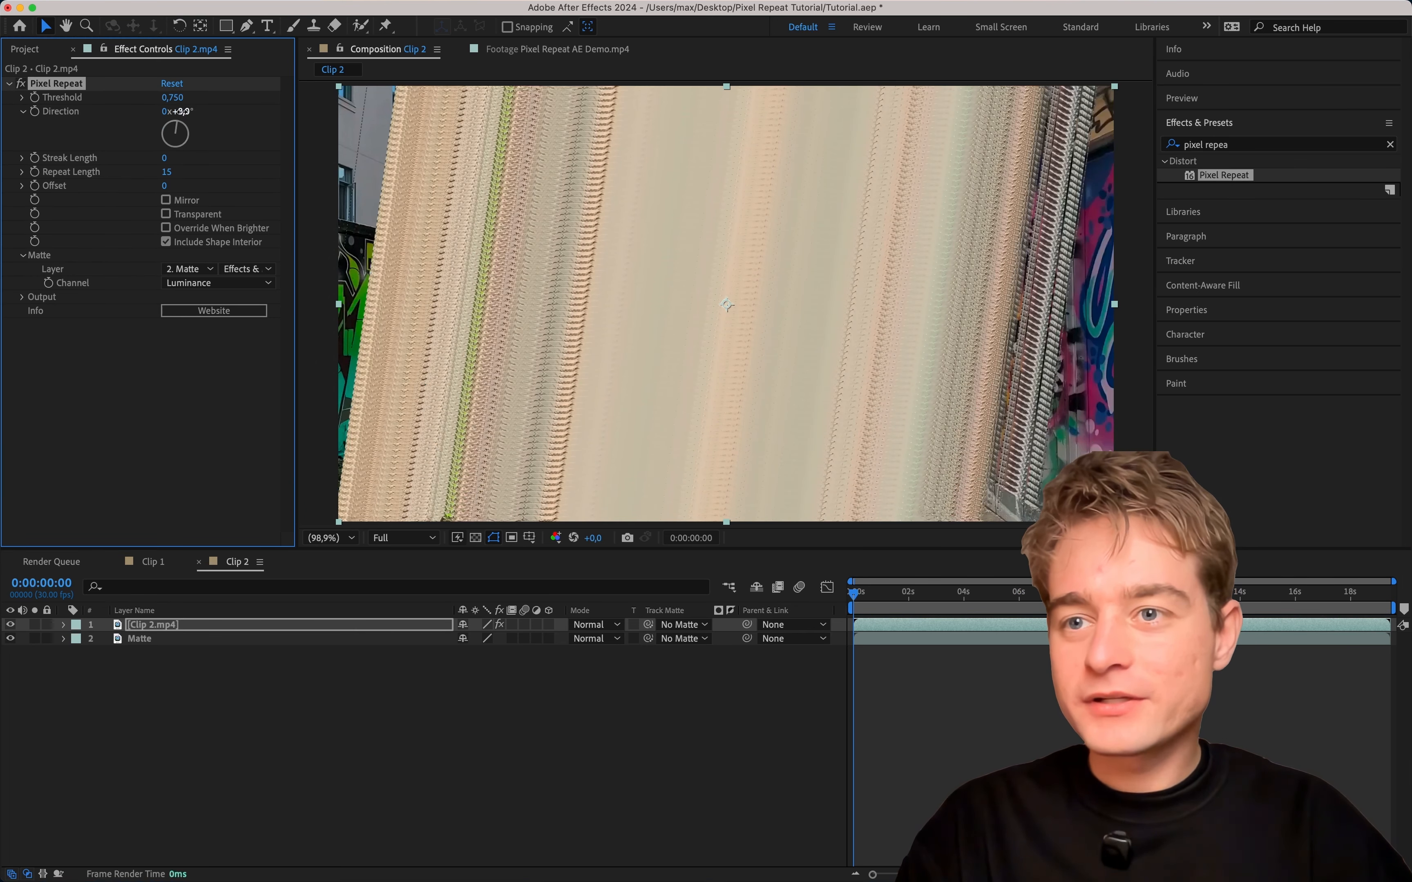
pyautogui.click(182, 112)
pyautogui.write('0')
pyautogui.press('Return')
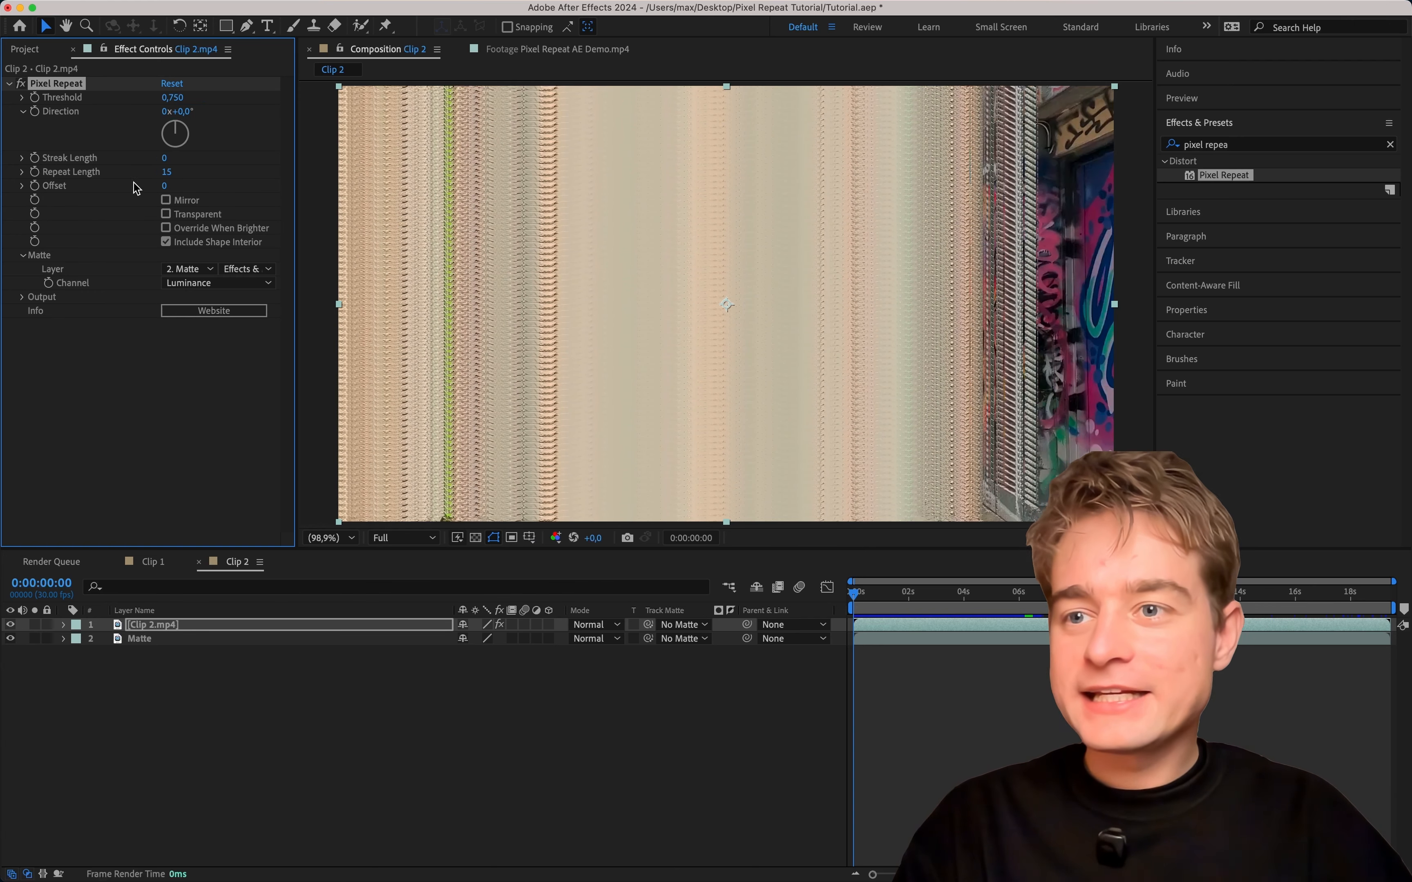
pyautogui.moveTo(169, 174); pyautogui.dragTo(247, 160)
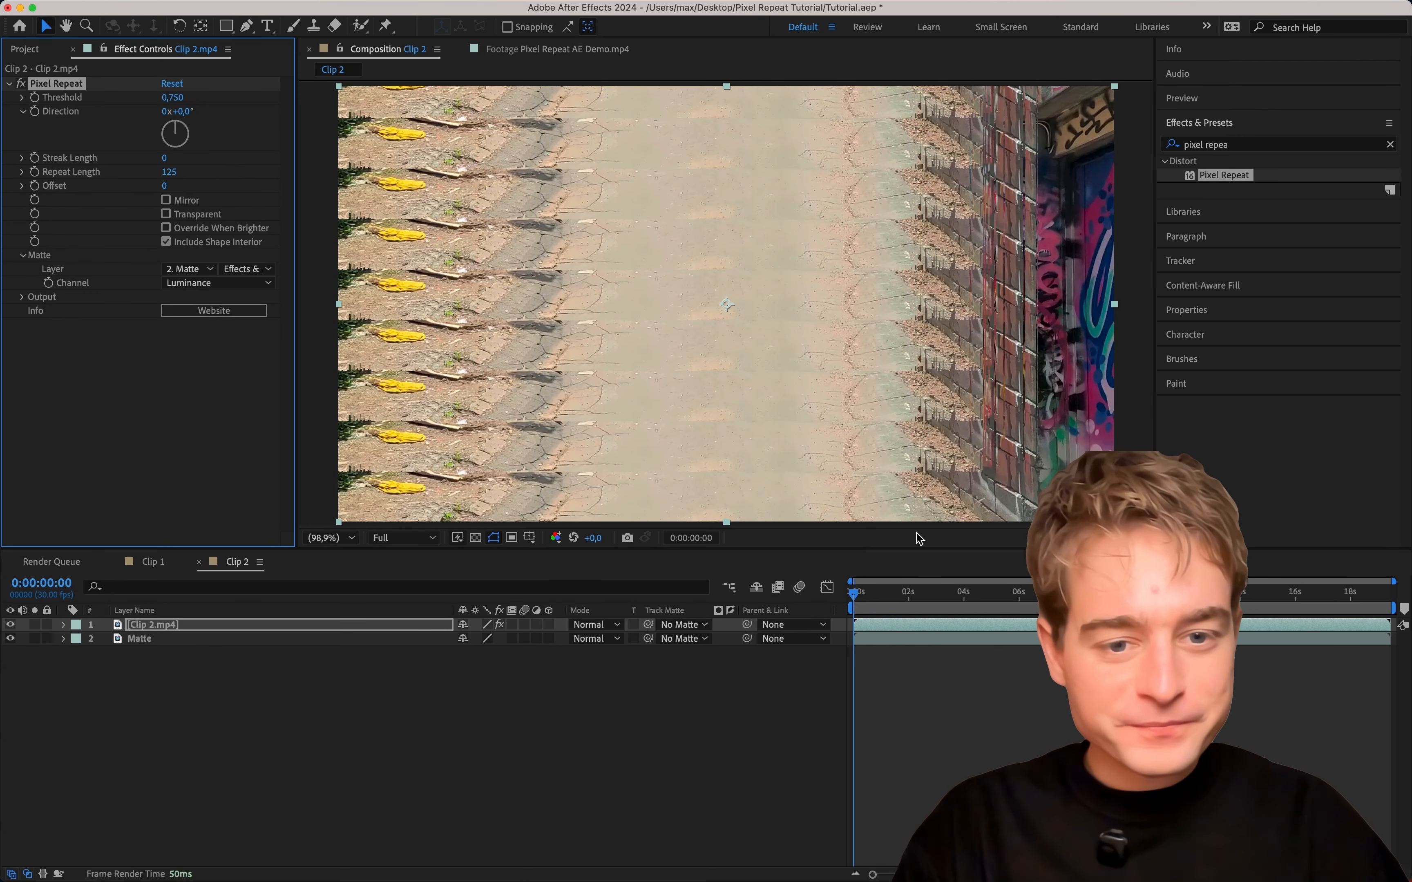
# Step: Preview the effect further along the Clip 2 timeline and review the available matte channel options
pyautogui.moveTo(880, 591); pyautogui.dragTo(1128, 590)
pyautogui.click(207, 283)
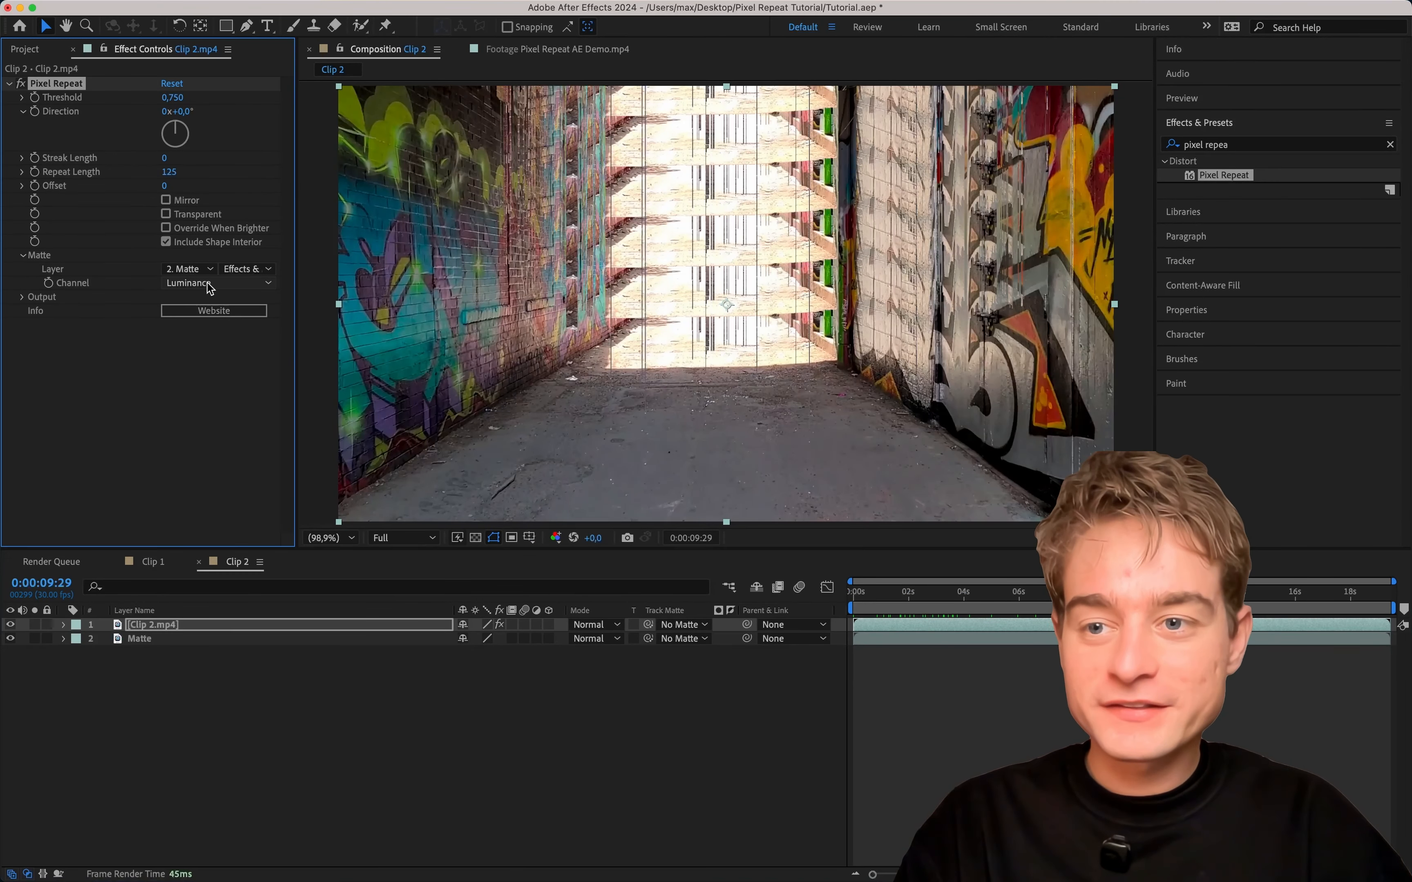
pyautogui.click(209, 283)
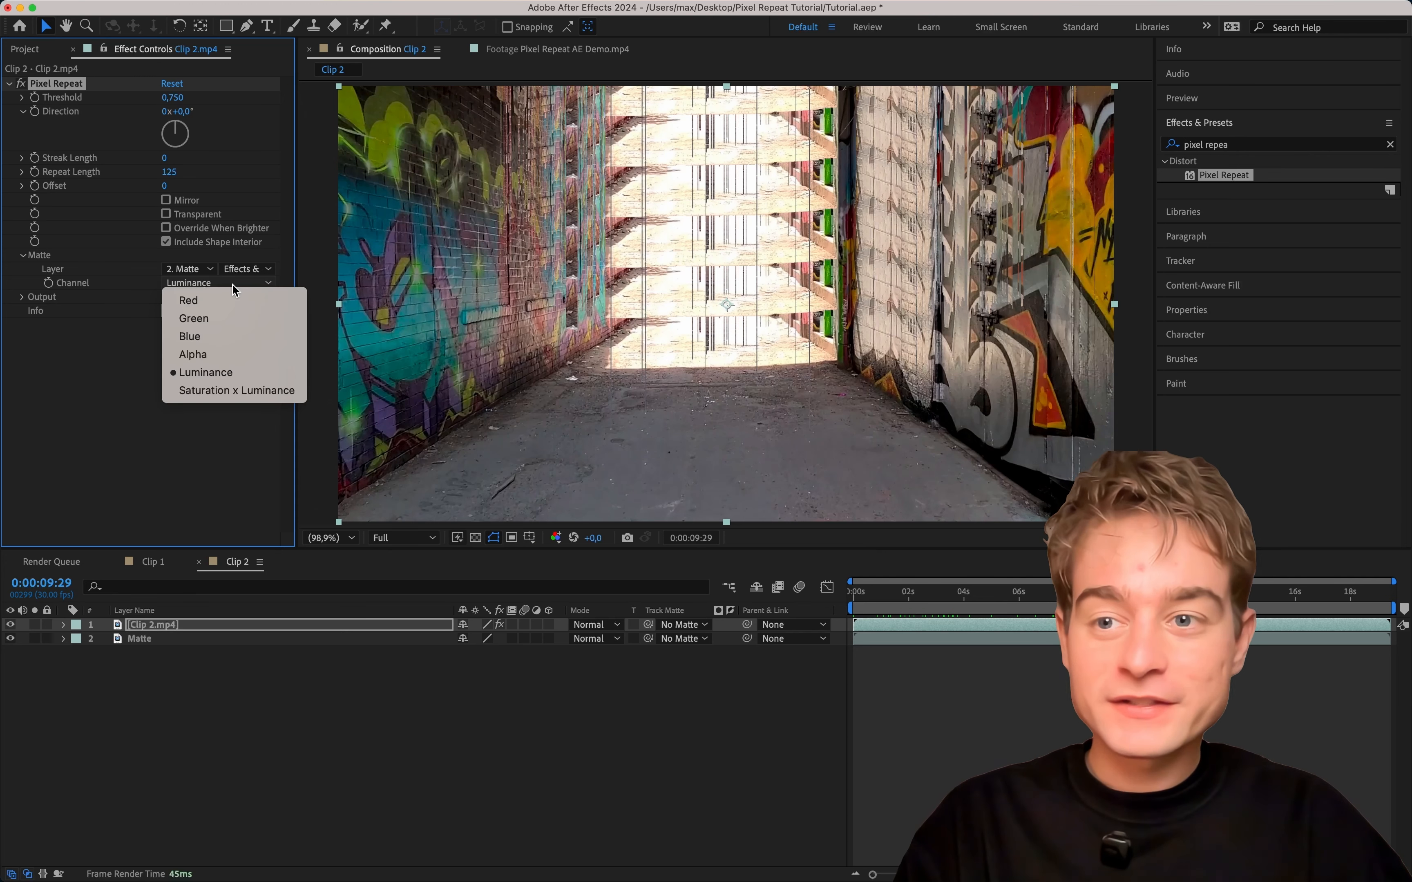
pyautogui.click(142, 284)
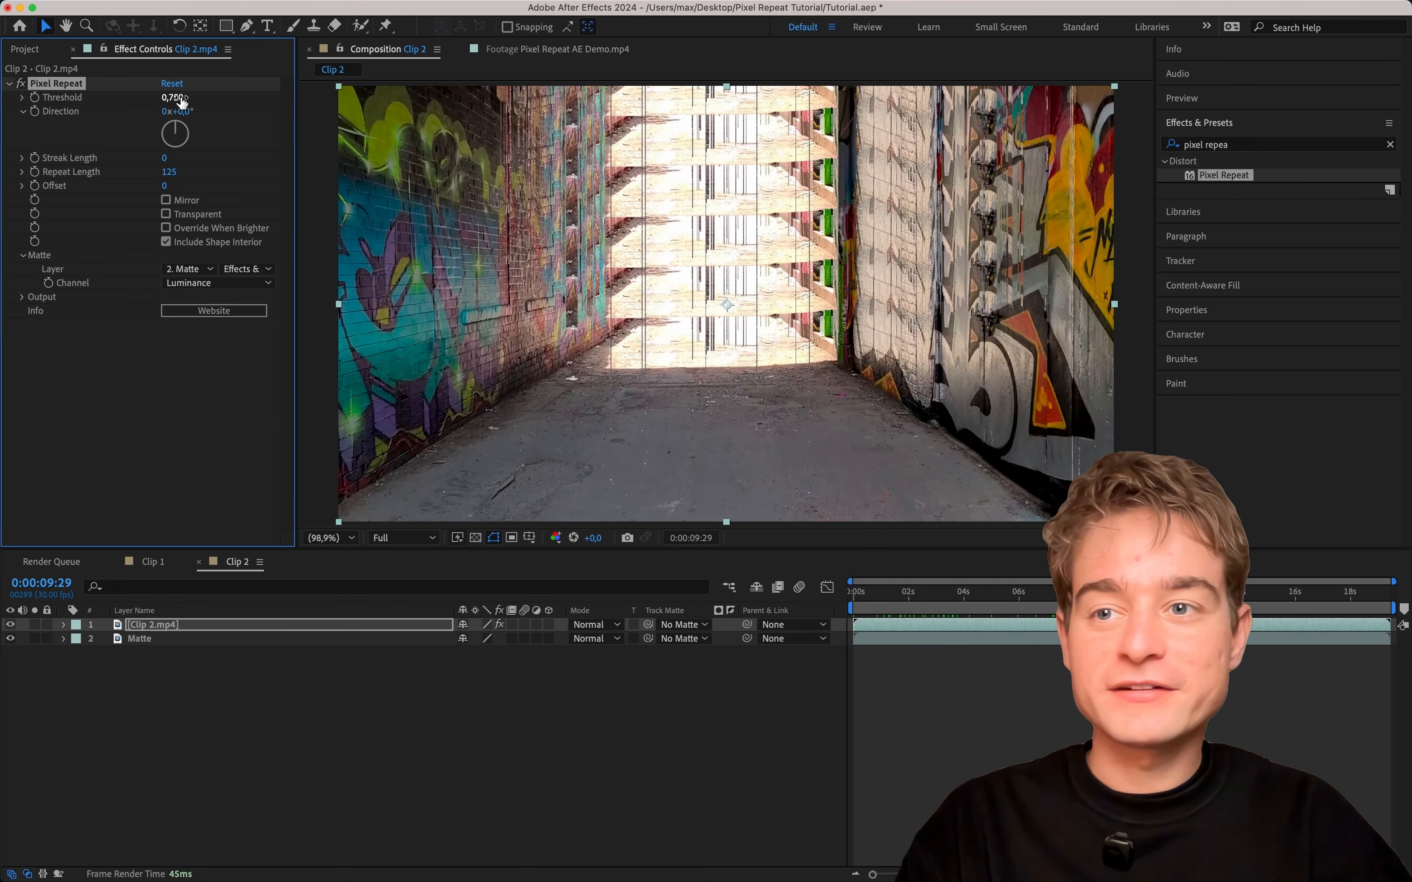
pyautogui.click(276, 176)
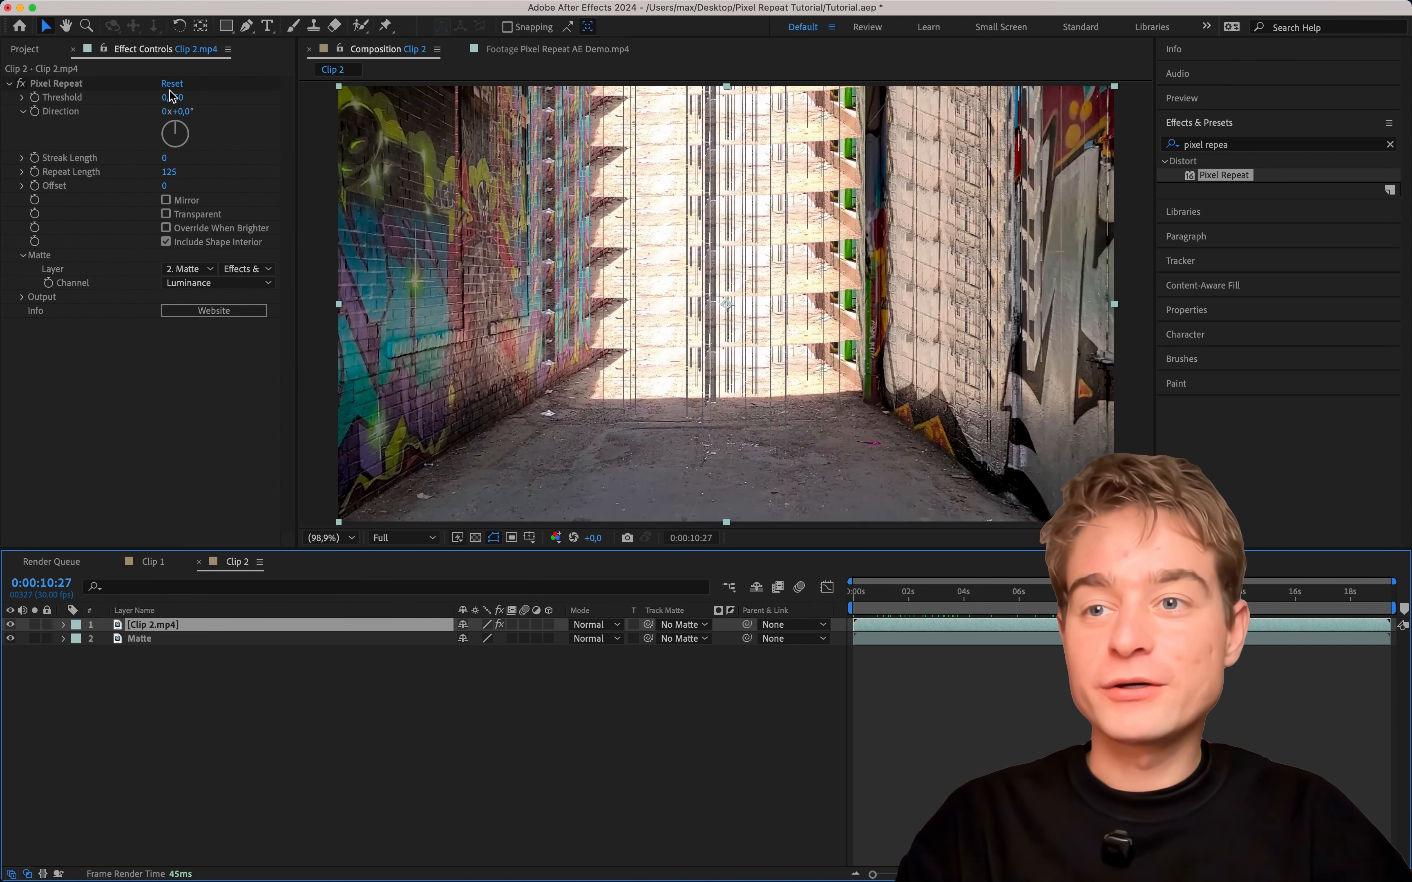
# Step: Try a higher Pixel Repeat threshold on the Clip 2.mp4 layer and restore it to 0,750
pyautogui.moveTo(172, 96)
pyautogui.mouseDown()
pyautogui.moveTo(84, 100)
pyautogui.moveTo(415, 92)
pyautogui.moveTo(401, 98)
pyautogui.mouseUp()
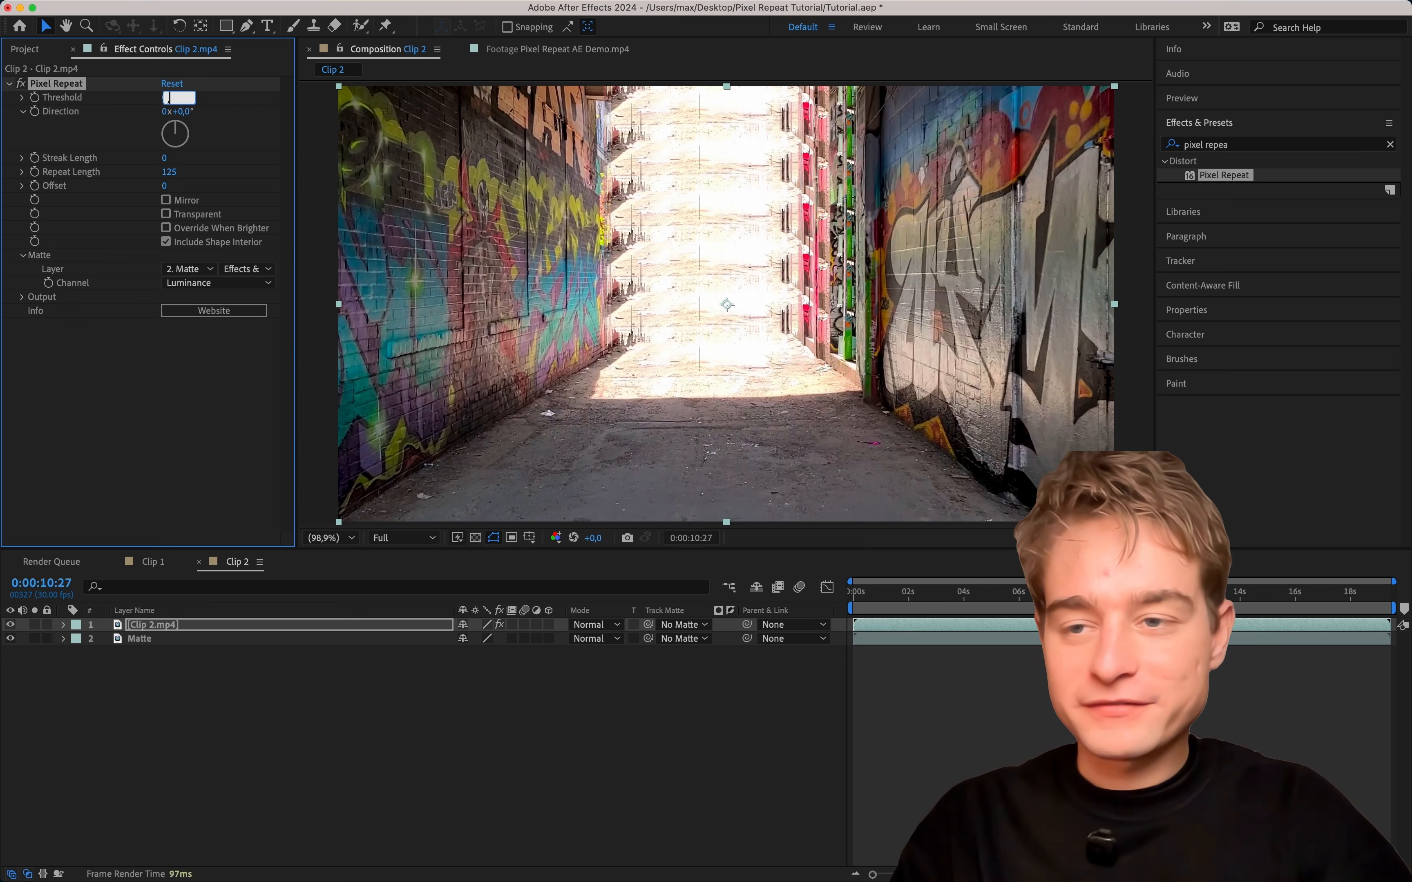
pyautogui.press('Return')
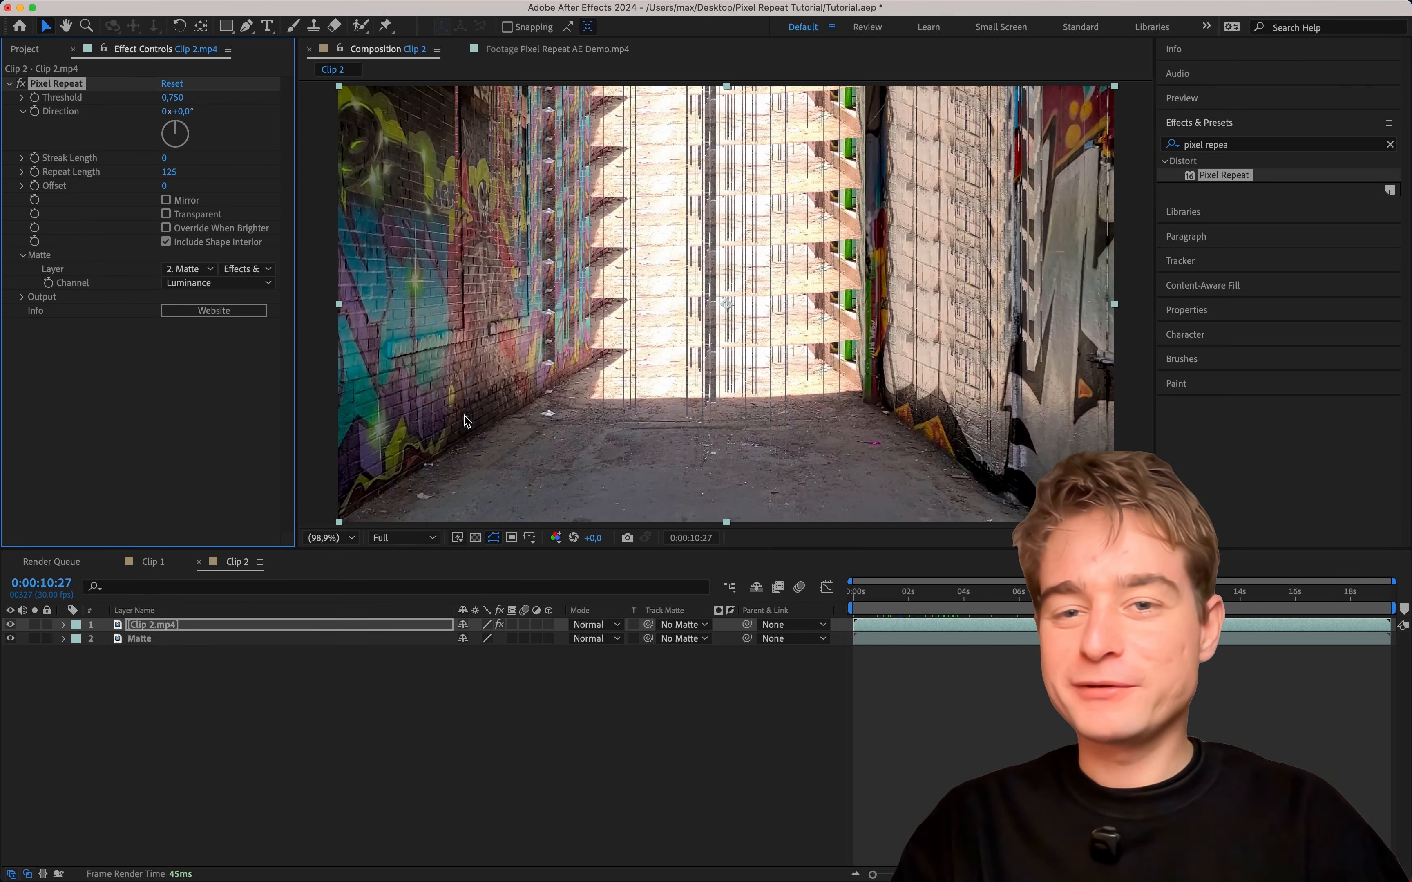
# Step: Set the matte channel to Saturation x Luminance and lower the threshold to 0,174 while checking the frame at 0:00:16:17
pyautogui.click(199, 284)
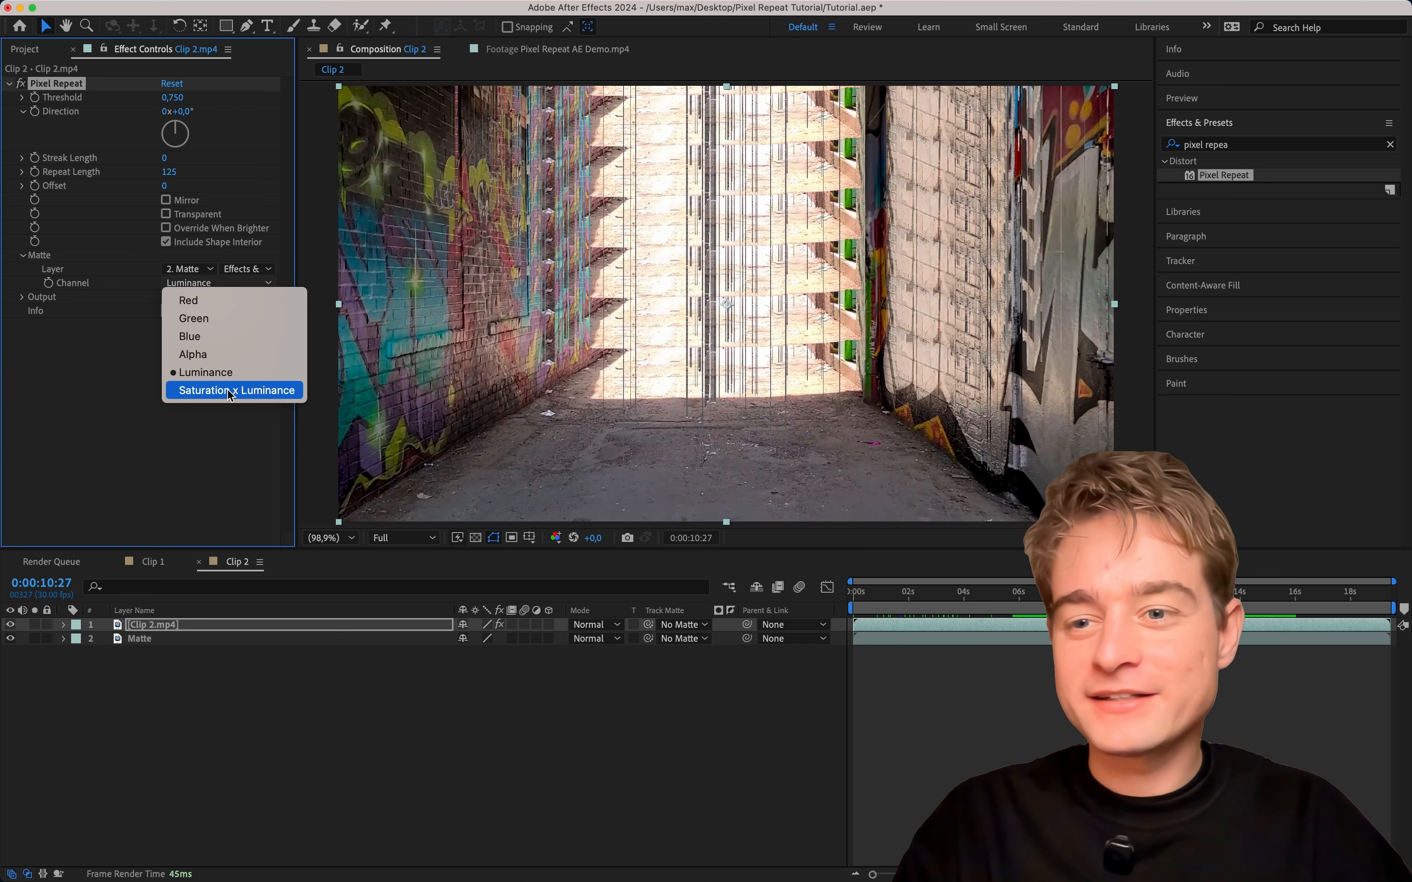
pyautogui.click(242, 390)
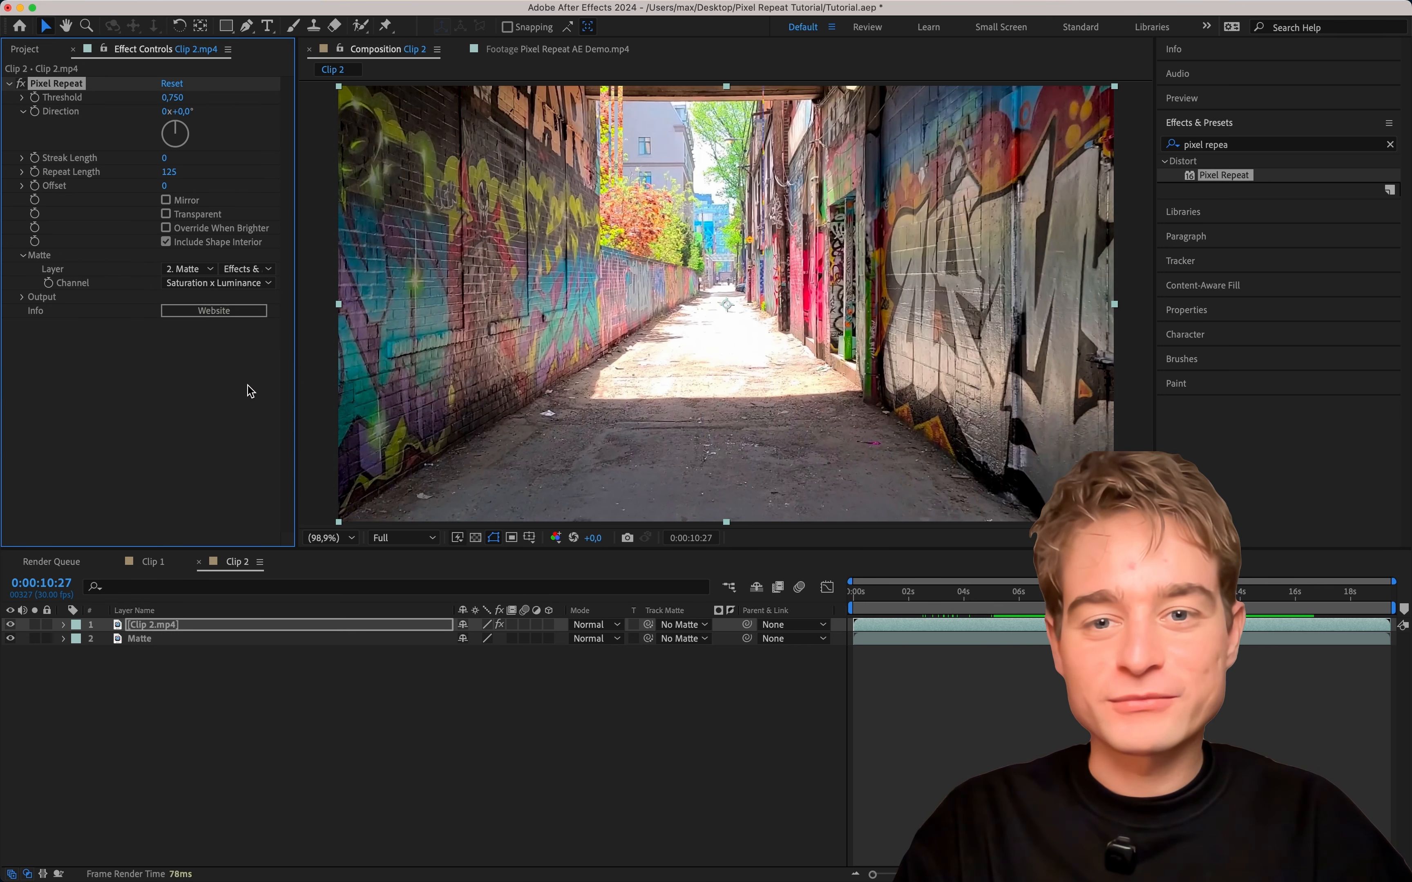
pyautogui.moveTo(169, 97); pyautogui.dragTo(114, 98)
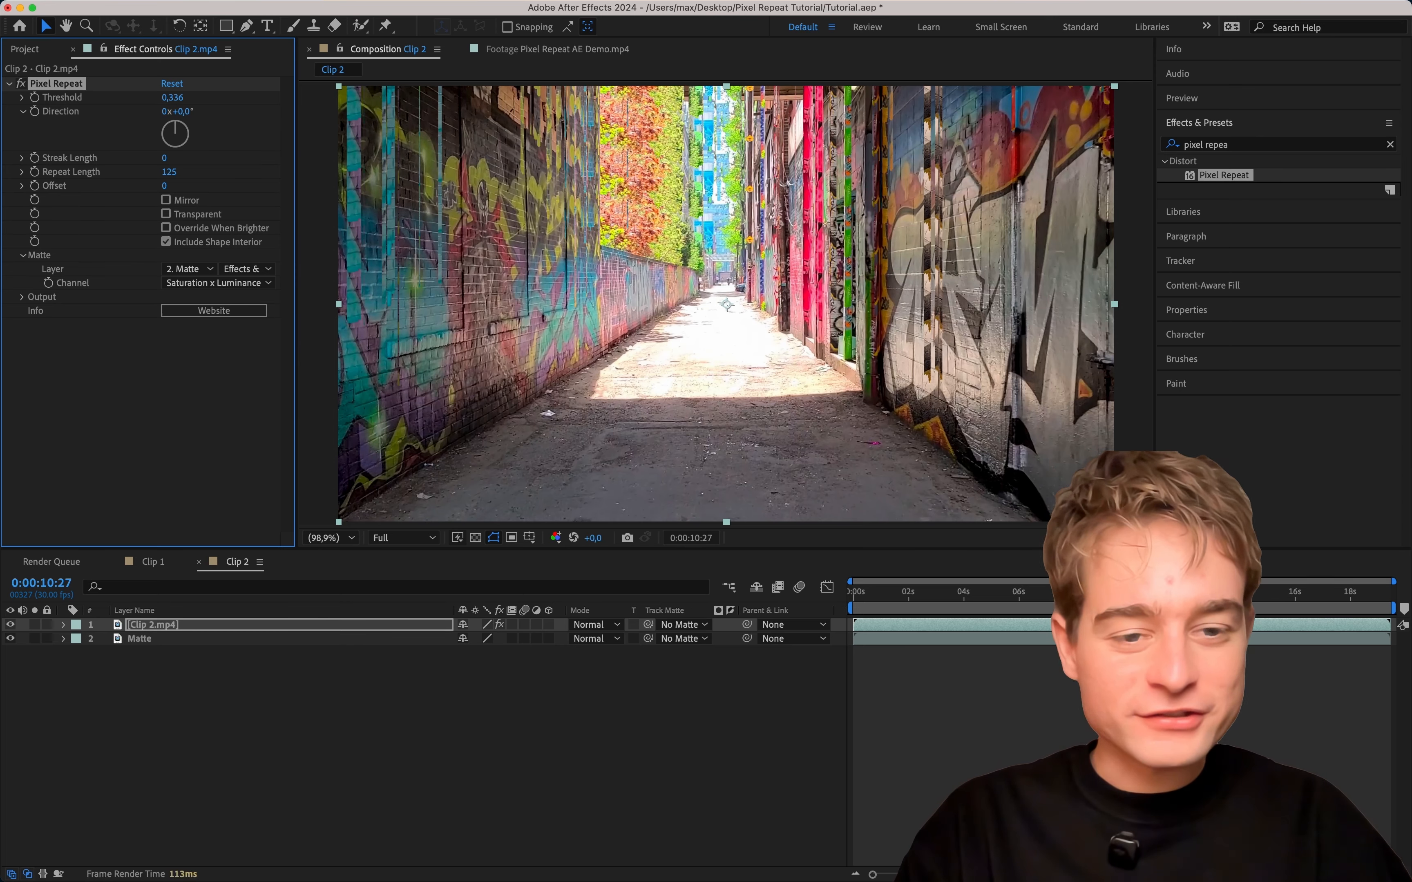
pyautogui.press('space')
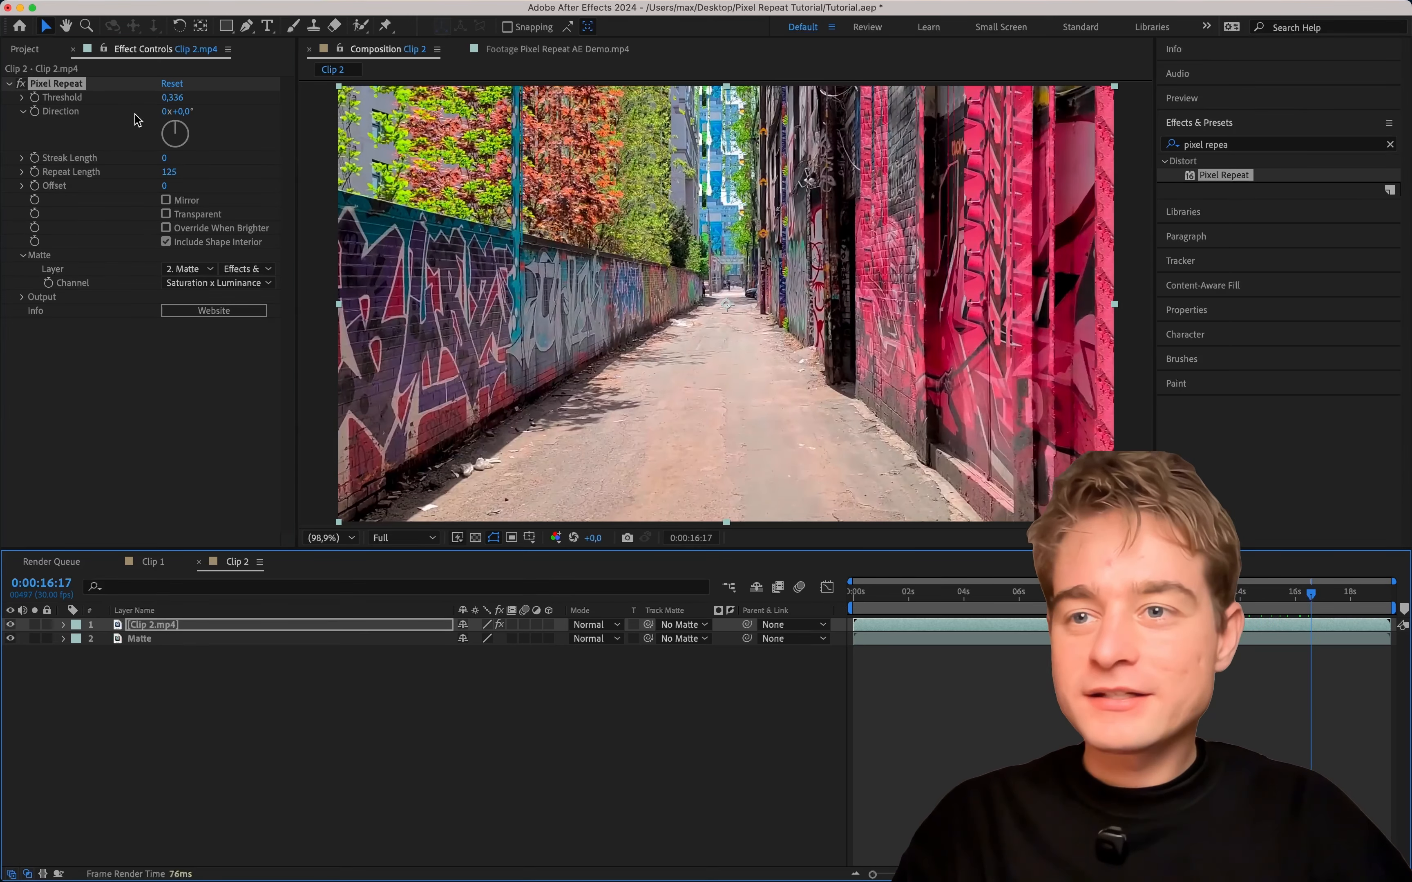
pyautogui.moveTo(171, 98); pyautogui.dragTo(129, 96)
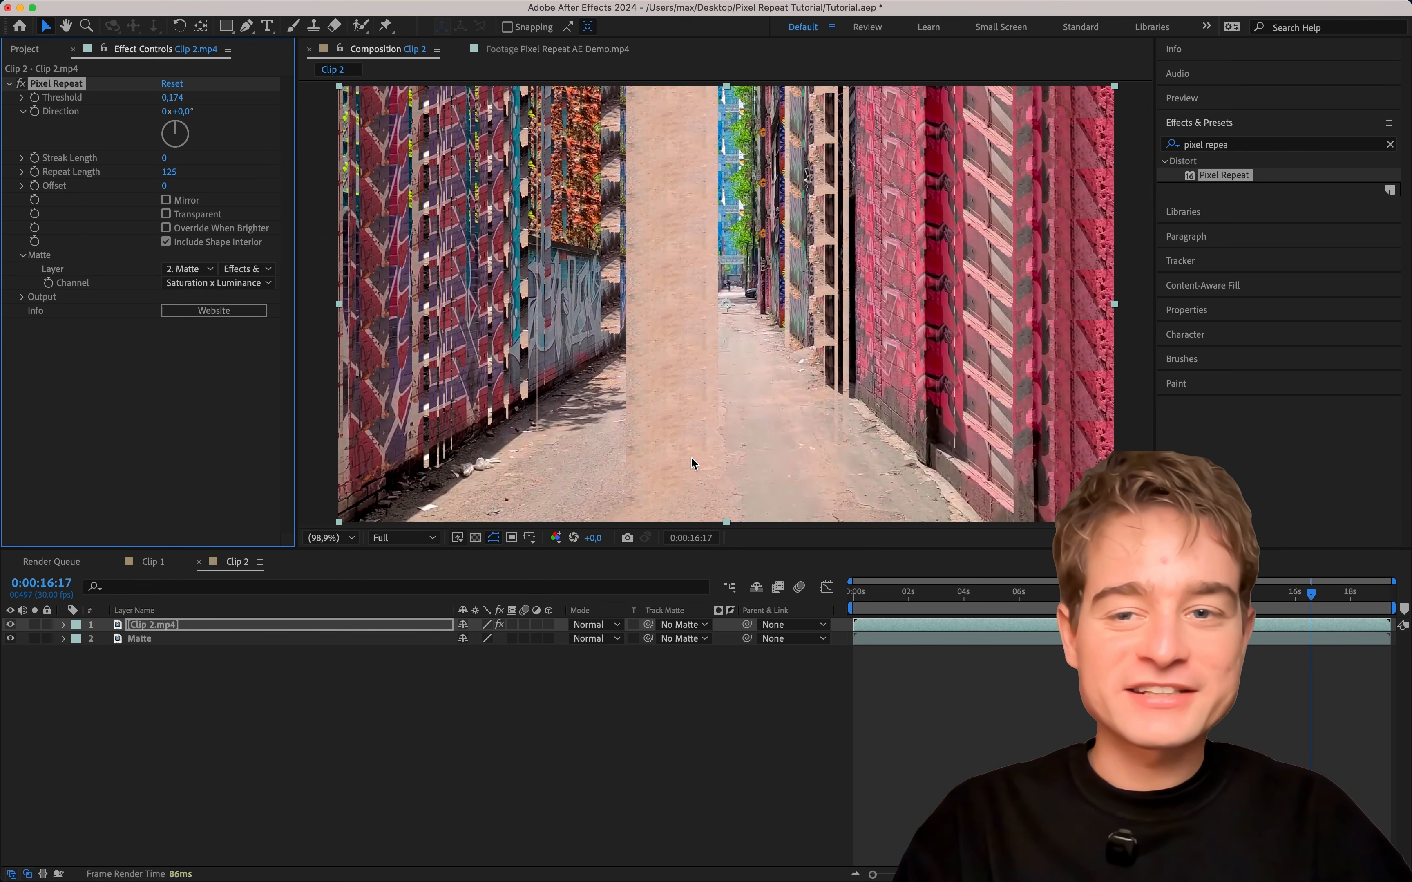
# Step: Raise the Clip 2.mp4 layer's Pixel Repeat threshold to 0,212 and review the matte channel options
pyautogui.moveTo(173, 97); pyautogui.dragTo(204, 104)
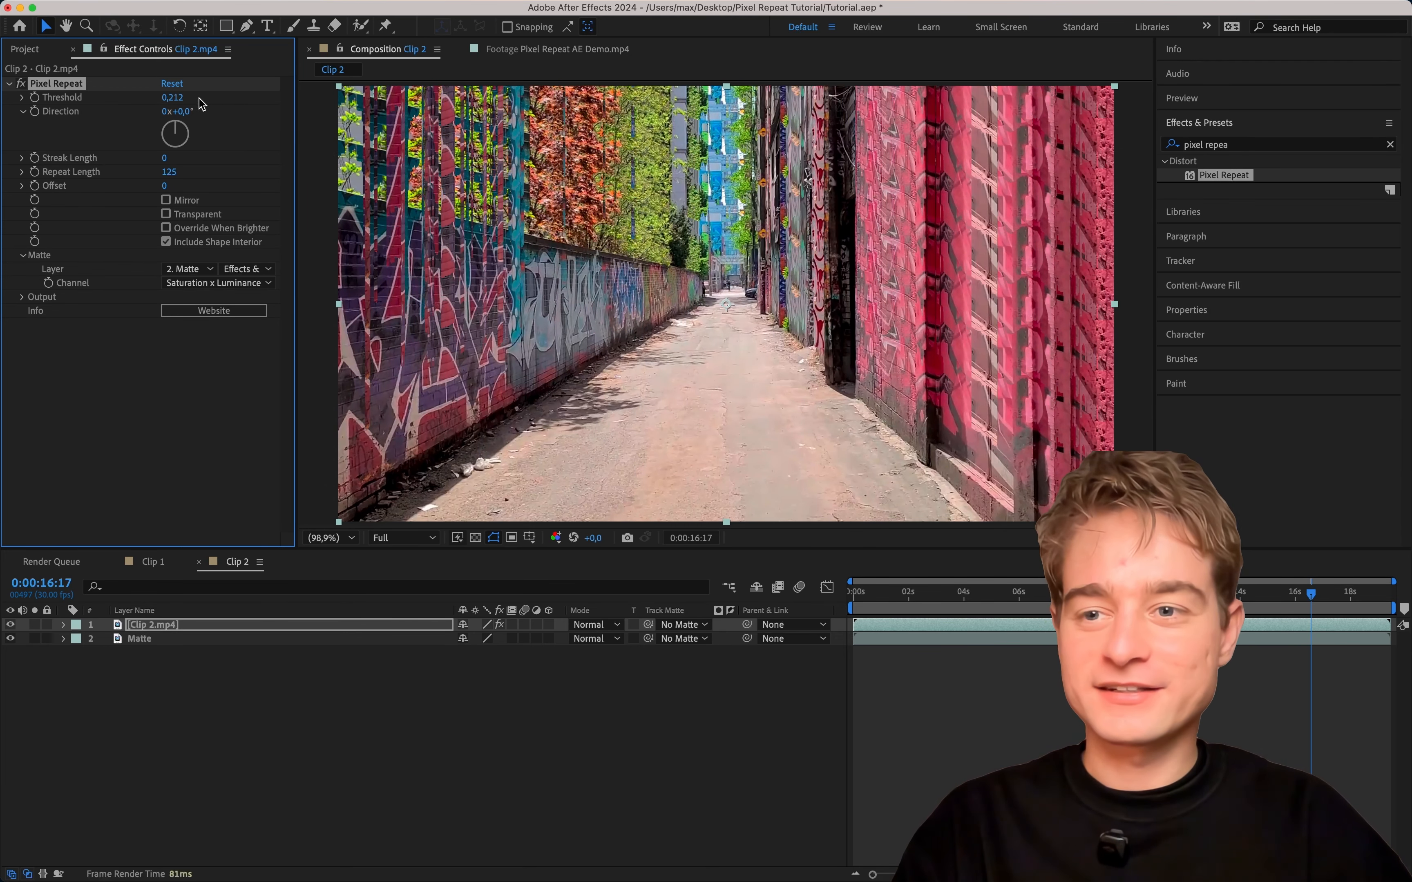
pyautogui.click(178, 283)
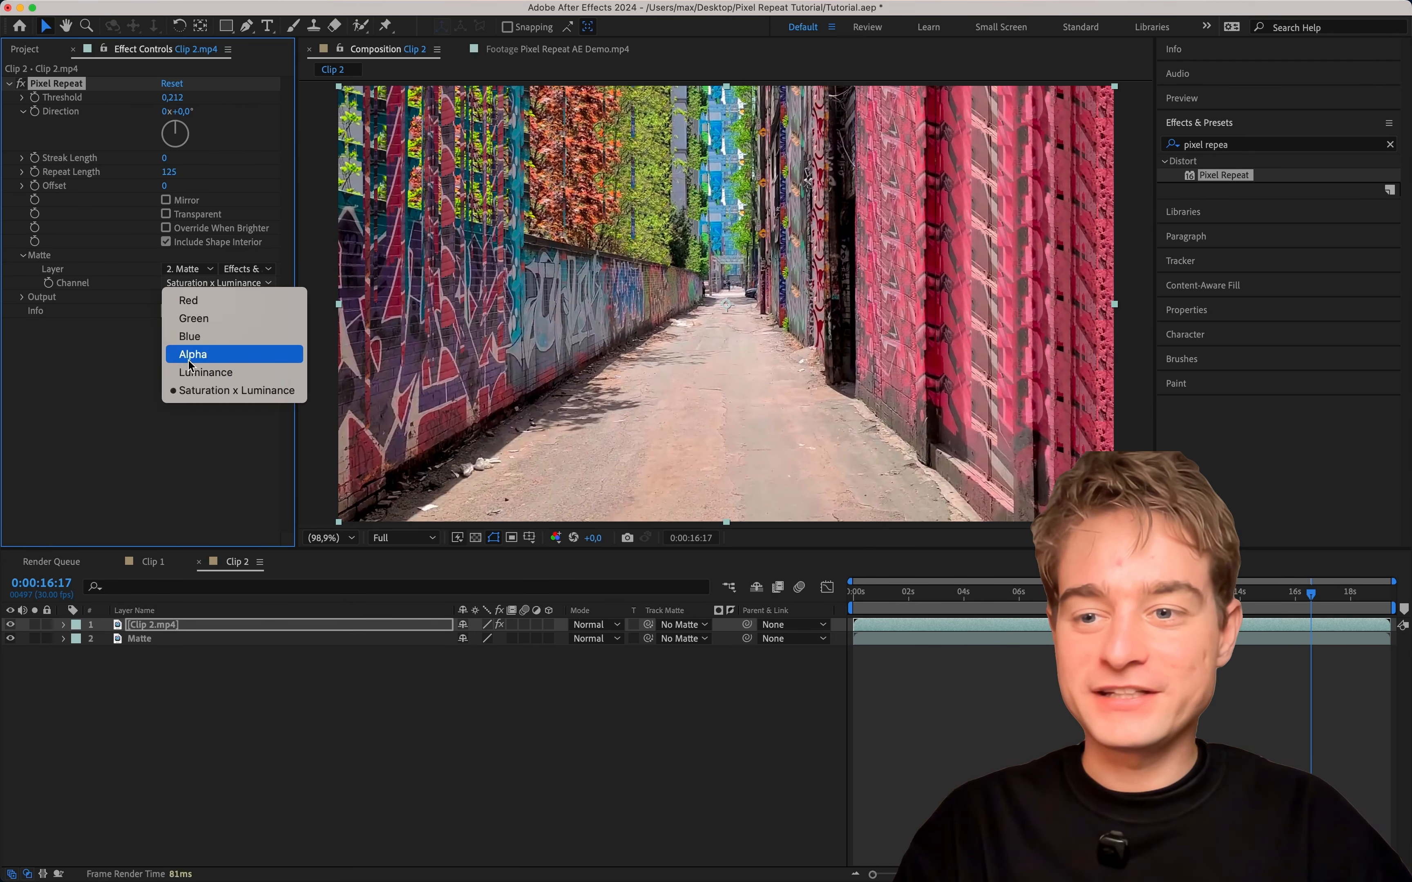
pyautogui.click(56, 386)
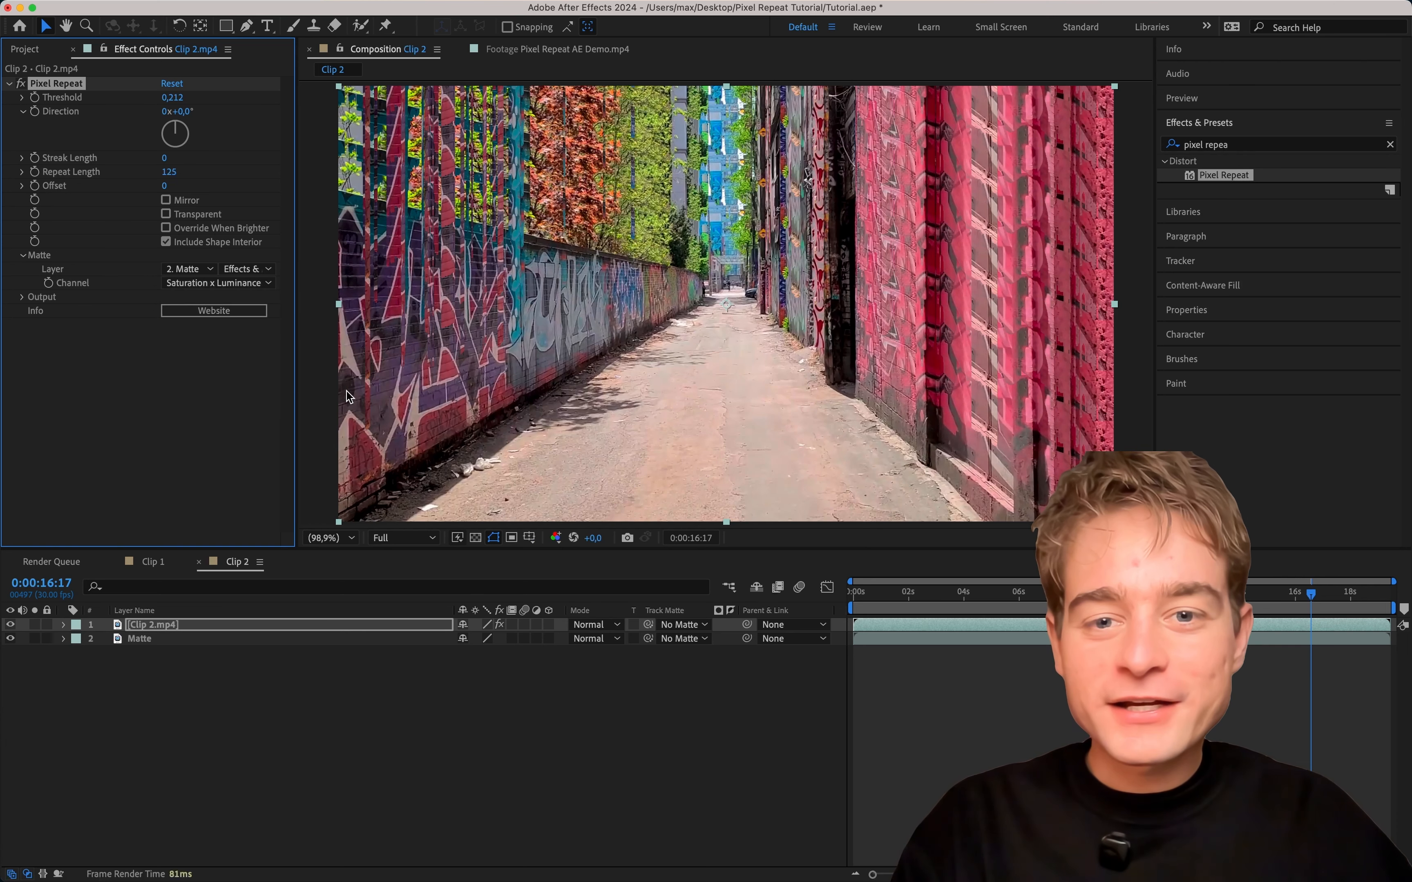
# Step: Draw a closed Pen tool mask on the Matte layer, tracing the road between the two walls and extending below the frame
pyautogui.click(165, 639)
pyautogui.click(247, 26)
pyautogui.scroll(-3, 423, 474)
pyautogui.hscroll(-4, 423, 473)
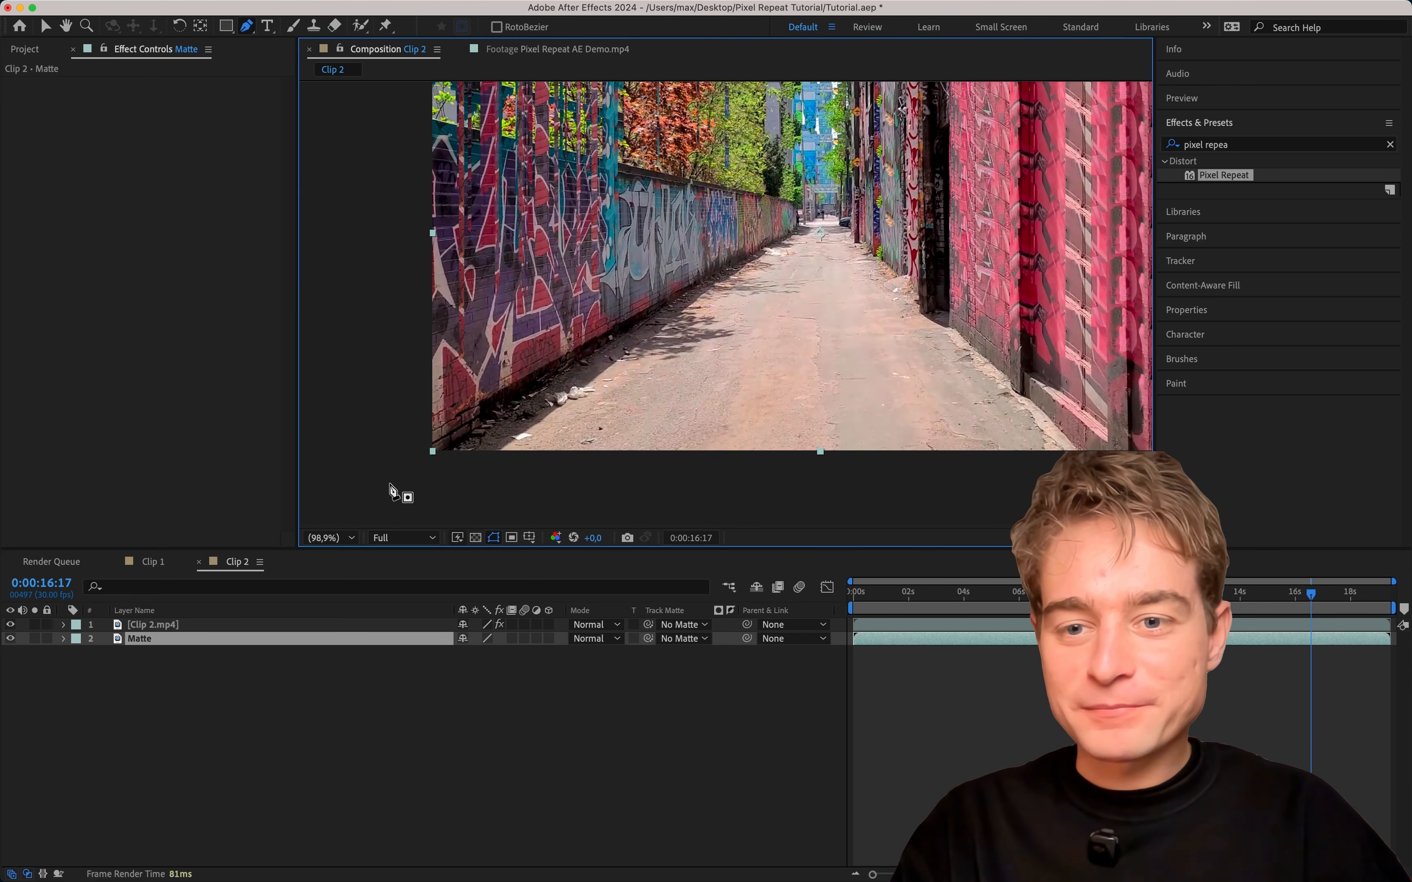
pyautogui.click(378, 491)
pyautogui.click(811, 213)
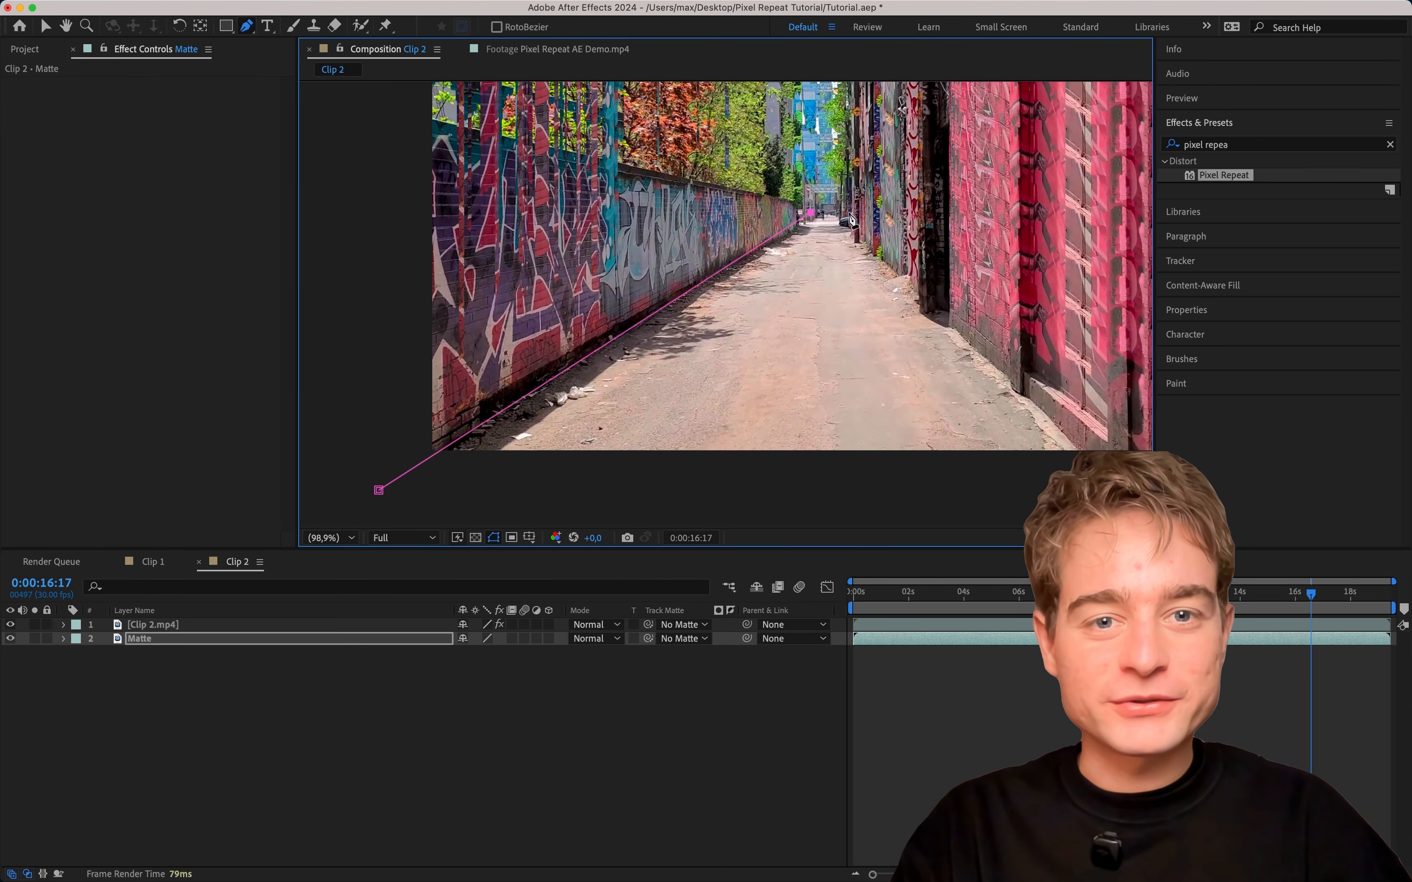
pyautogui.scroll(-3, 1011, 318)
pyautogui.hscroll(4, 1011, 318)
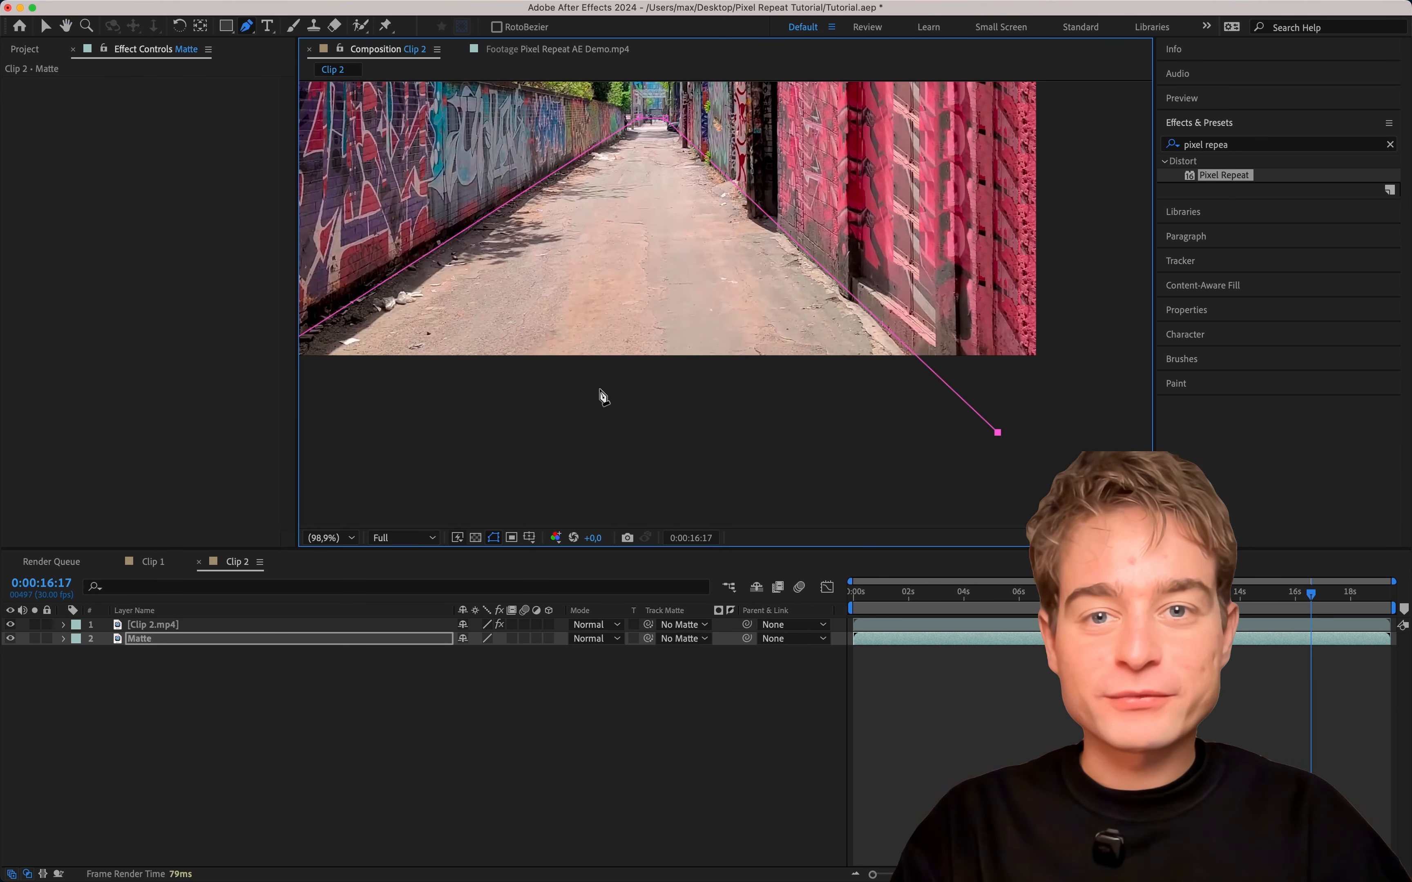
pyautogui.scroll(2, 601, 398)
pyautogui.hscroll(-5, 601, 399)
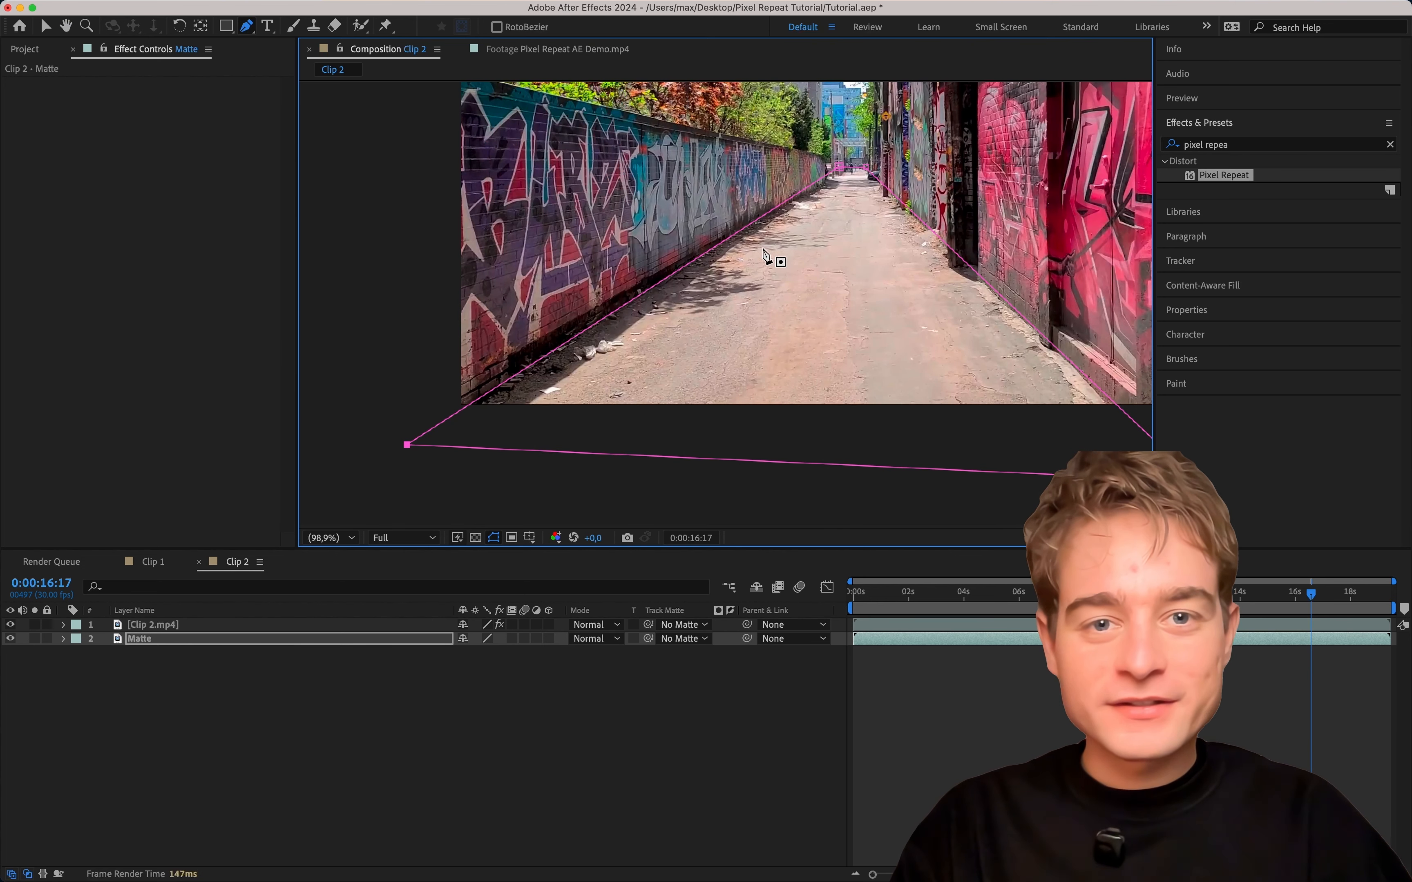
pyautogui.scroll(2, 681, 317)
pyautogui.hscroll(2, 681, 318)
# Step: Set the road mask's mode on the Matte layer to Subtract
pyautogui.press('m')
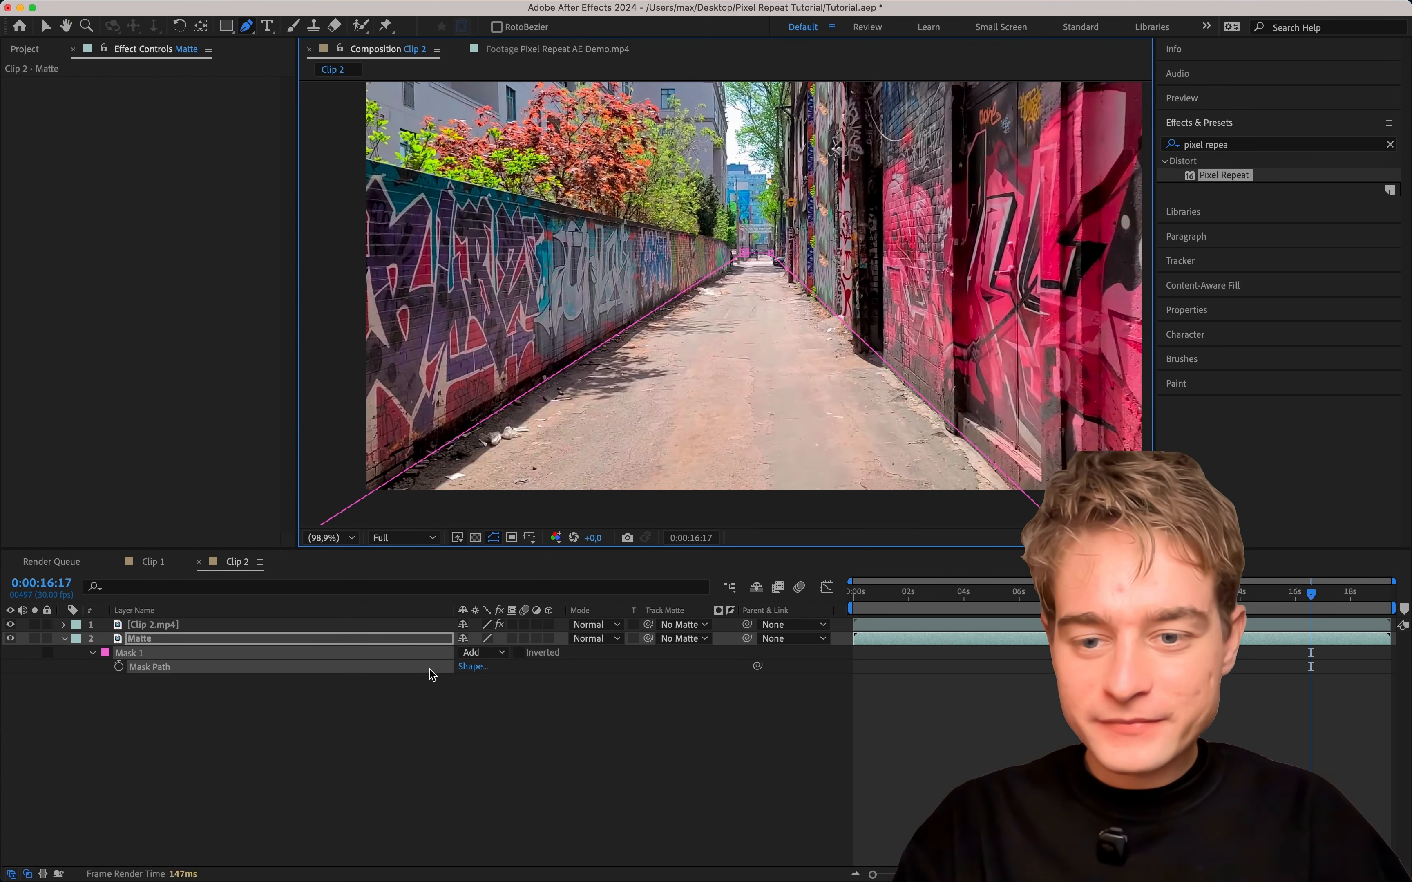
pyautogui.click(488, 653)
pyautogui.click(498, 706)
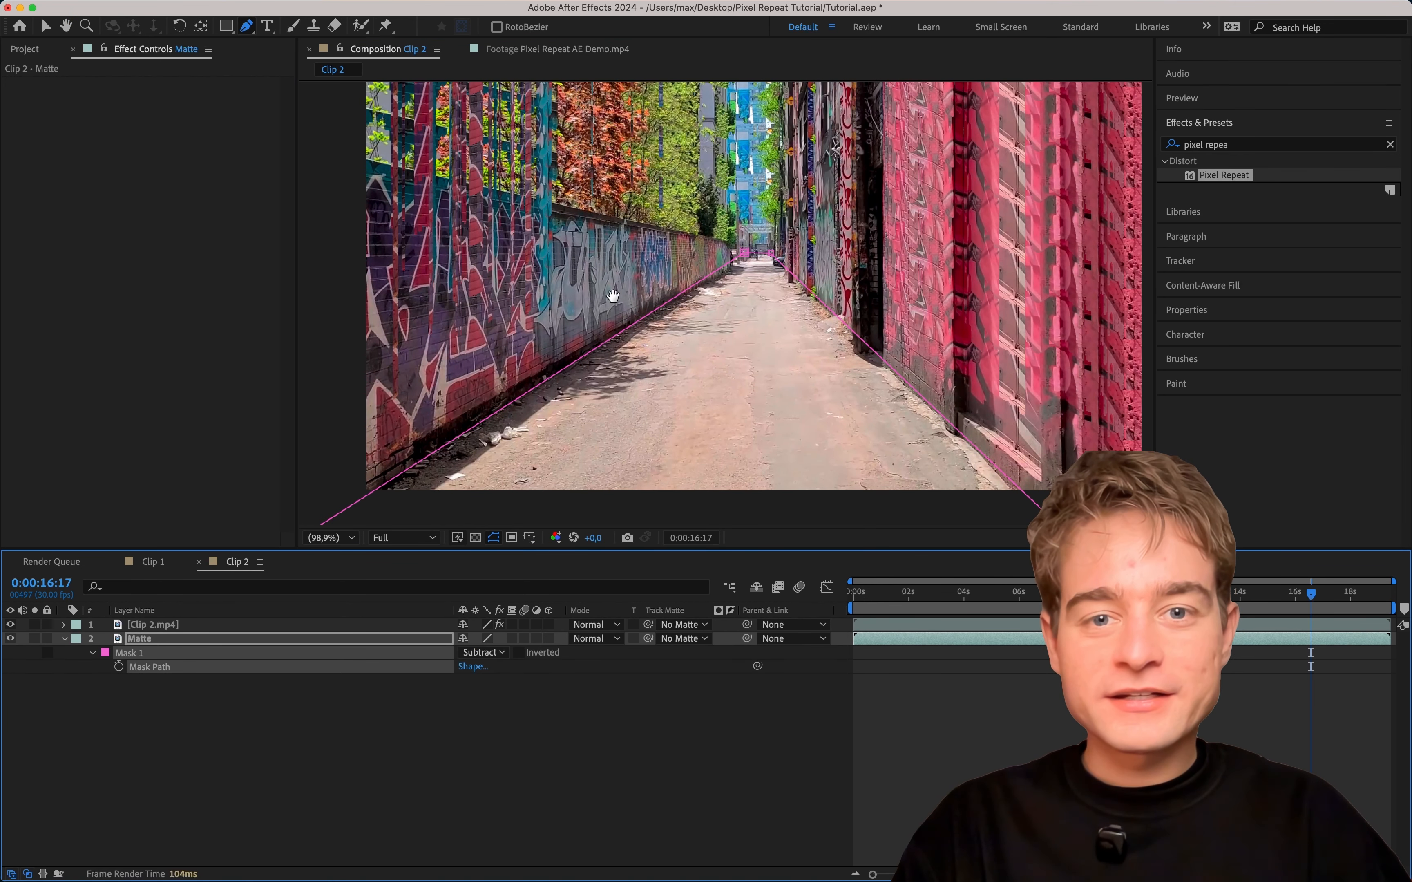
# Step: Adjust the road mask's shape at the far end of the alley
pyautogui.moveTo(614, 297); pyautogui.dragTo(594, 337)
pyautogui.press('v')
pyautogui.moveTo(736, 292)
pyautogui.mouseDown()
pyautogui.moveTo(650, 220)
pyautogui.moveTo(691, 225)
pyautogui.moveTo(716, 330)
pyautogui.moveTo(730, 303)
pyautogui.mouseUp()
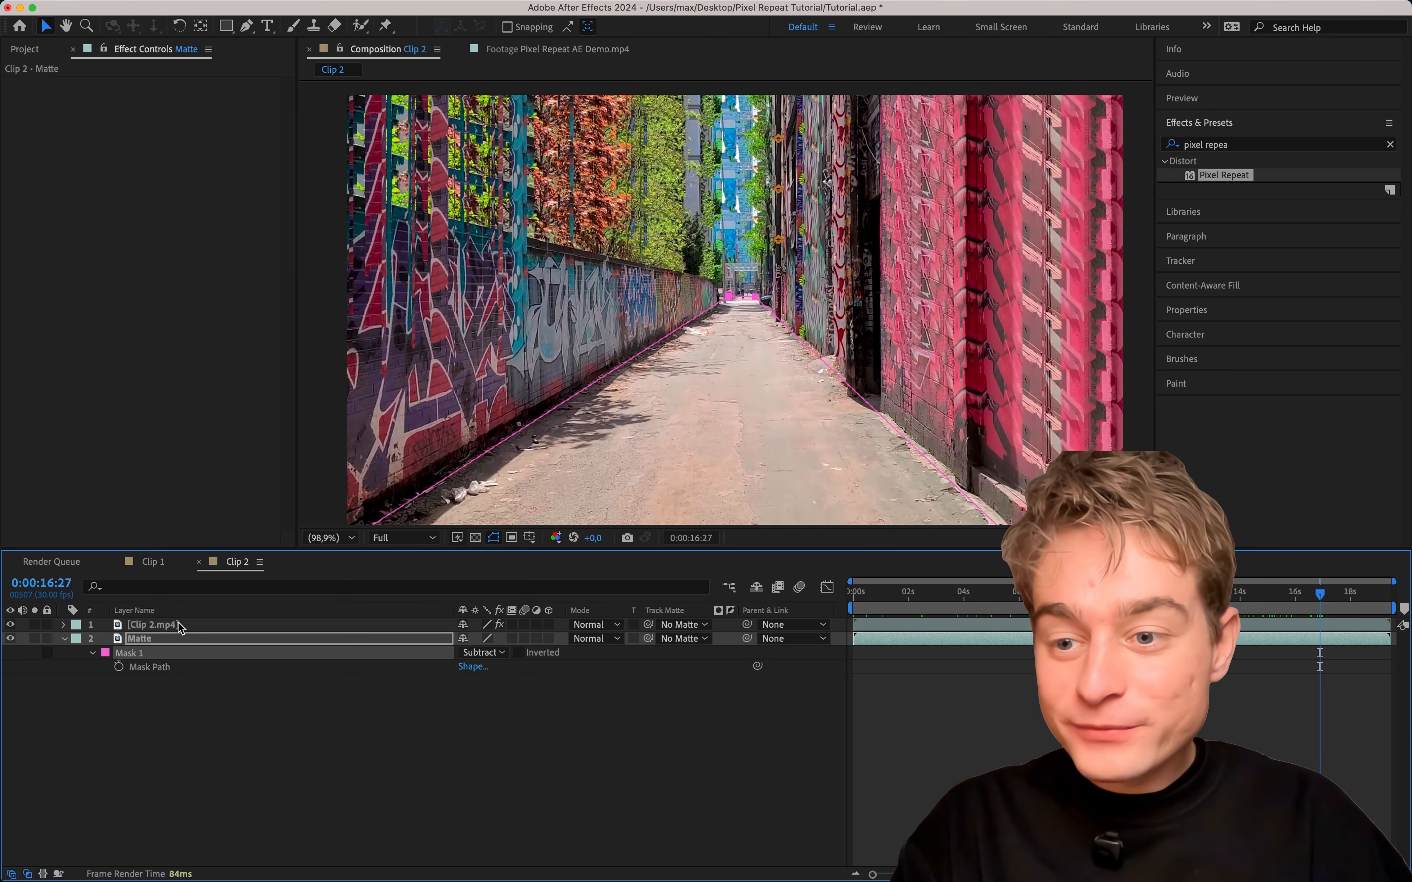
# Step: Set the Clip 2.mp4 layer's Pixel Repeat threshold to 0,138 while checking other frames, and try an offset before restoring it to 0
pyautogui.click(181, 625)
pyautogui.moveTo(176, 103); pyautogui.dragTo(119, 101)
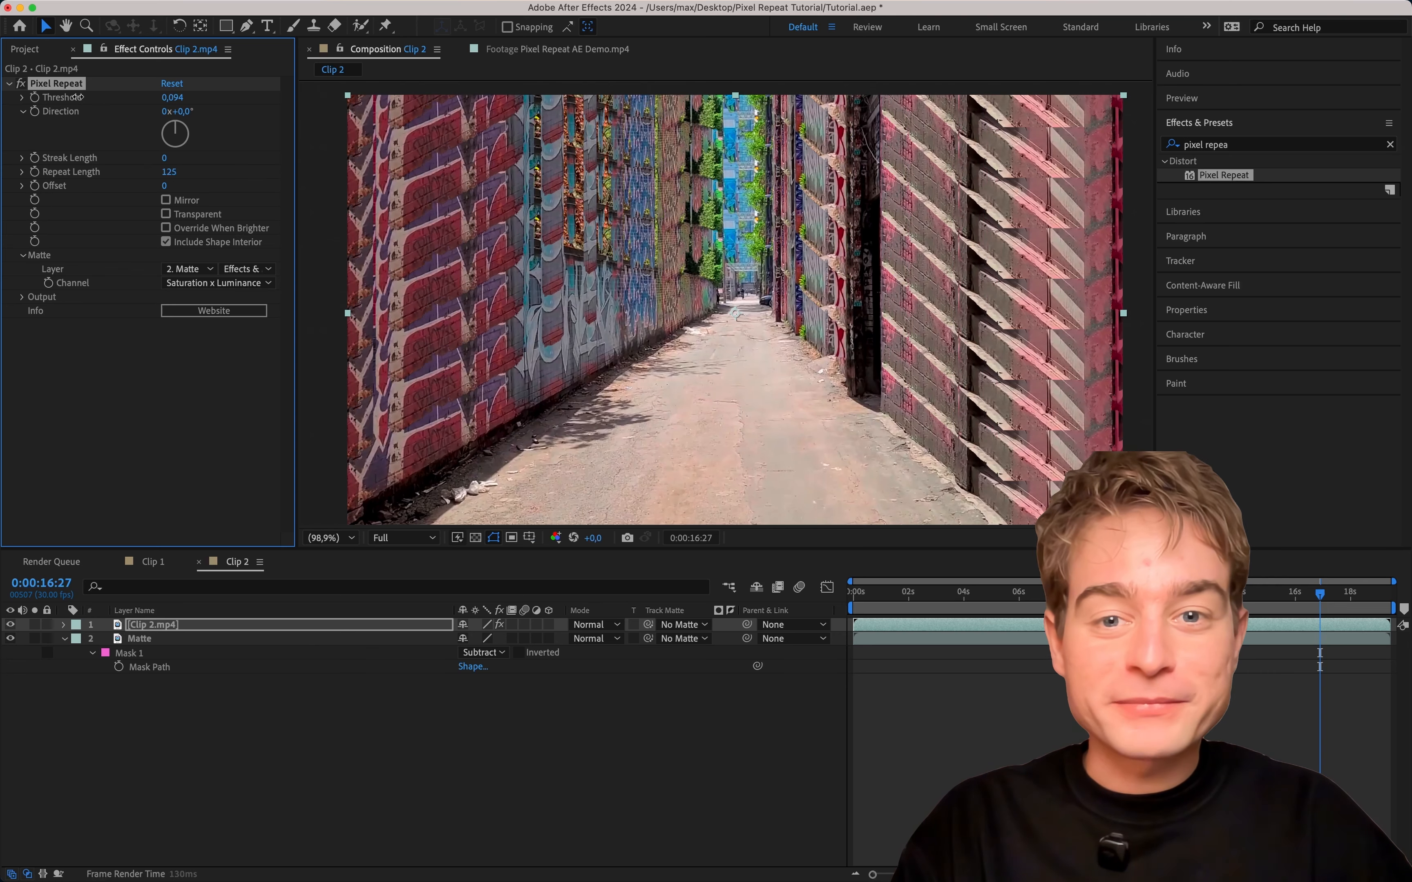
pyautogui.moveTo(97, 97); pyautogui.dragTo(123, 97)
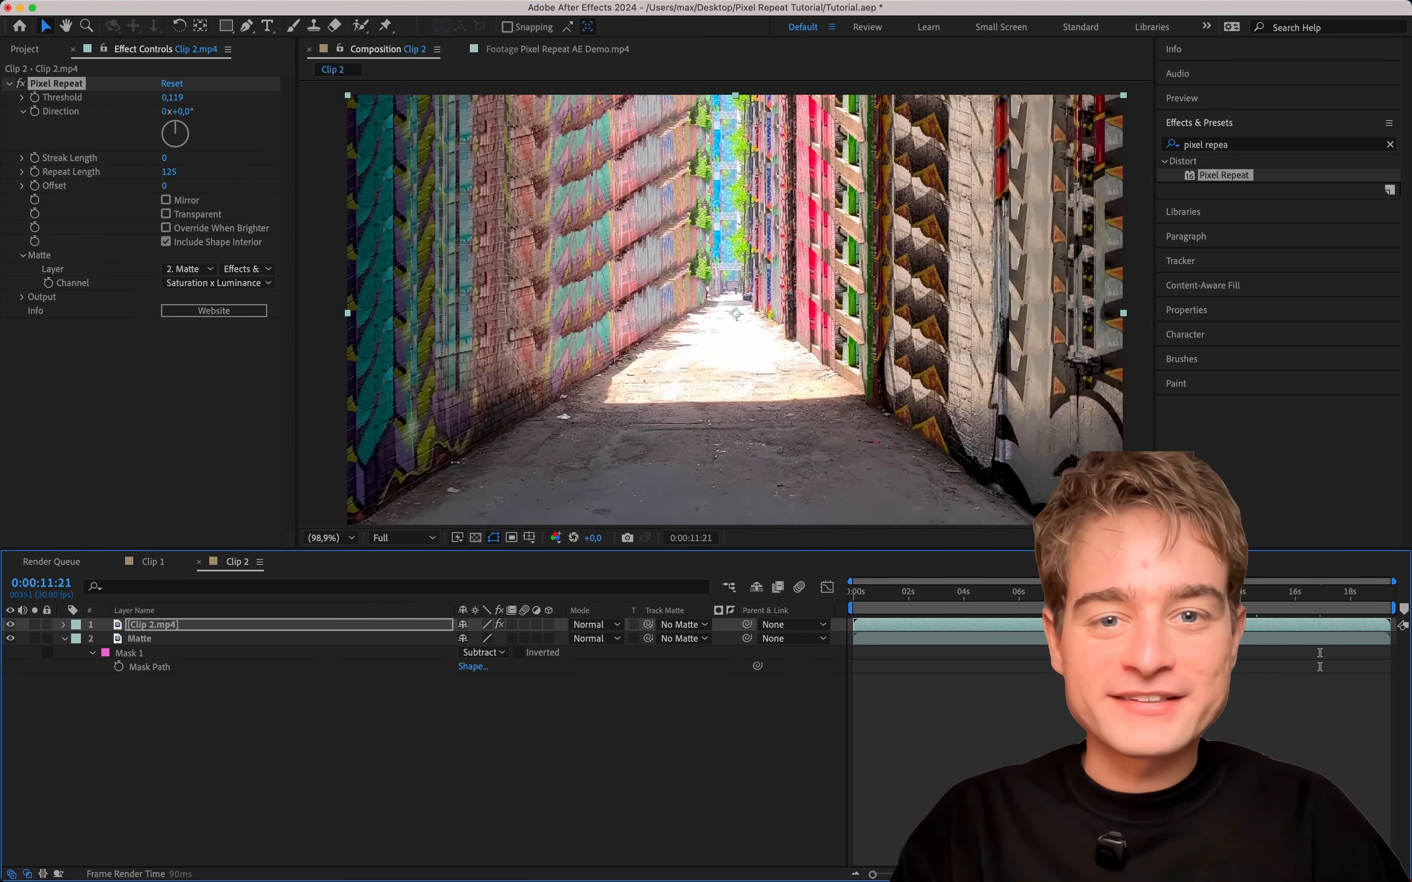
pyautogui.moveTo(1177, 608); pyautogui.dragTo(1269, 608)
pyautogui.moveTo(174, 98)
pyautogui.mouseDown()
pyautogui.moveTo(217, 92)
pyautogui.moveTo(188, 93)
pyautogui.mouseUp()
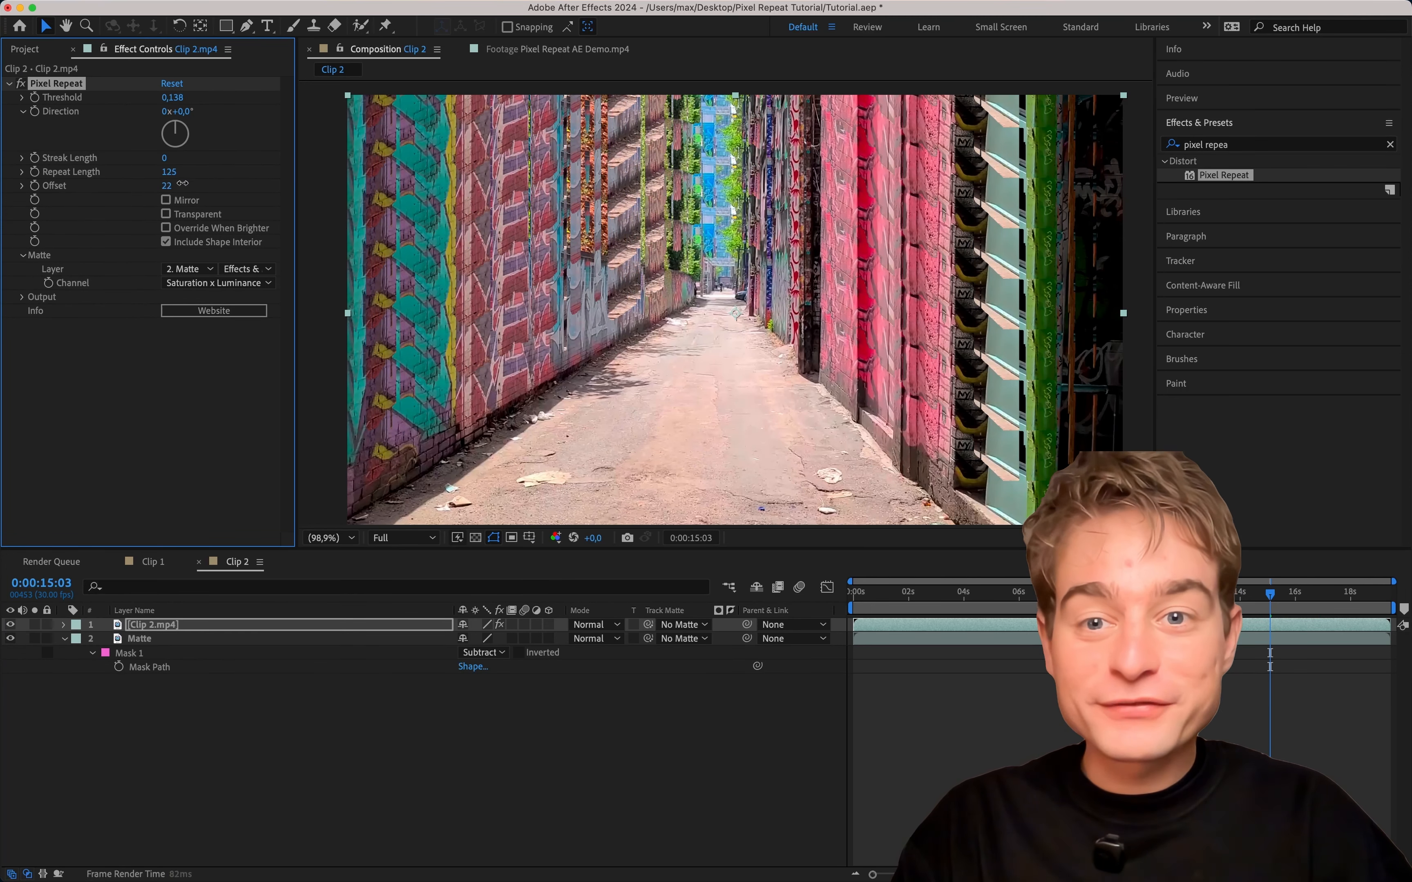
pyautogui.moveTo(169, 187)
pyautogui.mouseDown()
pyautogui.moveTo(326, 171)
pyautogui.moveTo(175, 178)
pyautogui.mouseUp()
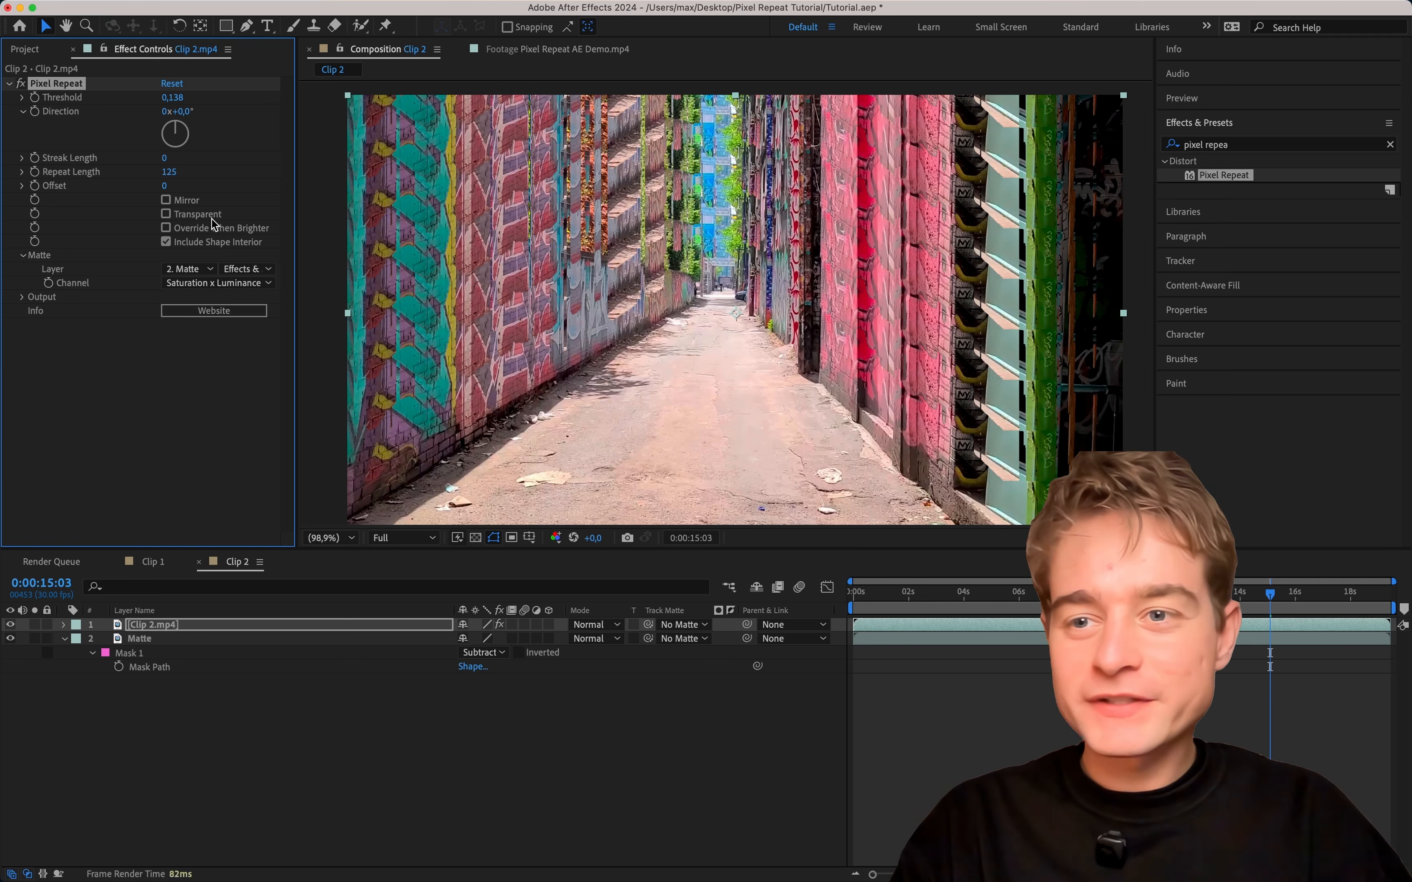
# Step: Set the Pixel Repeat output to show Effect Only and hide the Matte layer
pyautogui.click(22, 297)
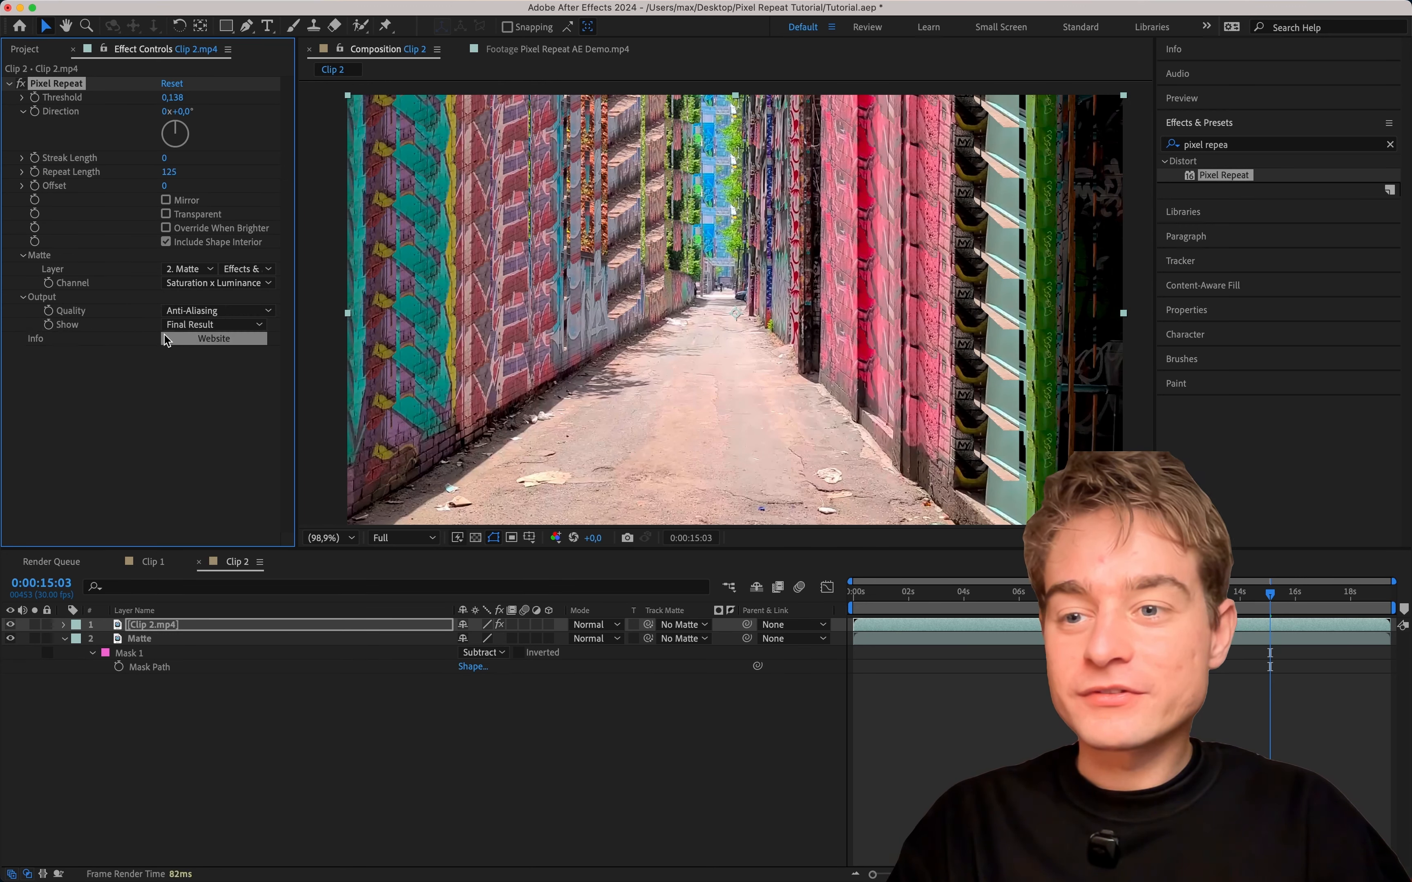
pyautogui.click(186, 325)
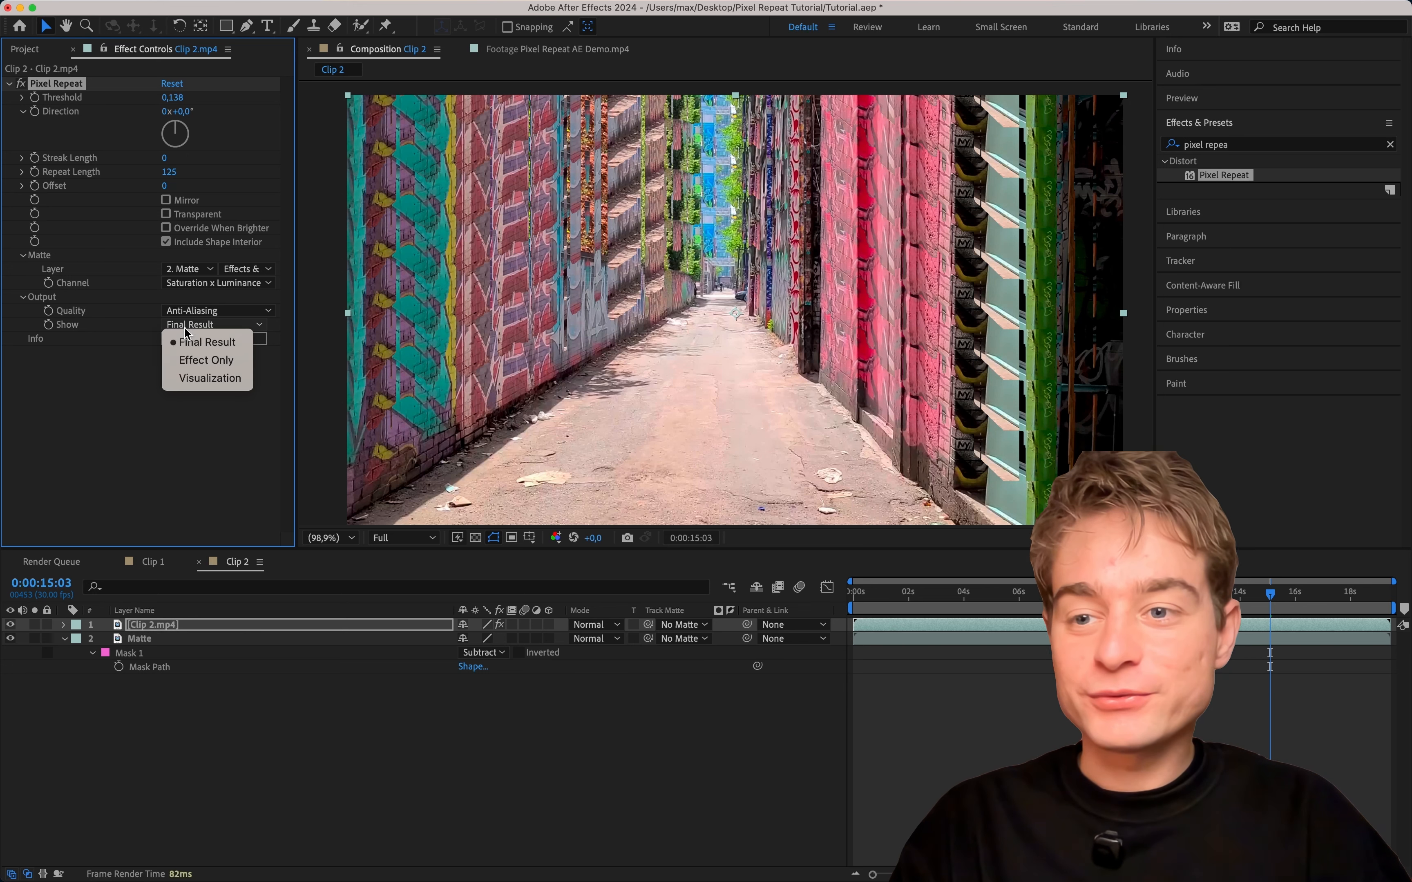
pyautogui.click(215, 364)
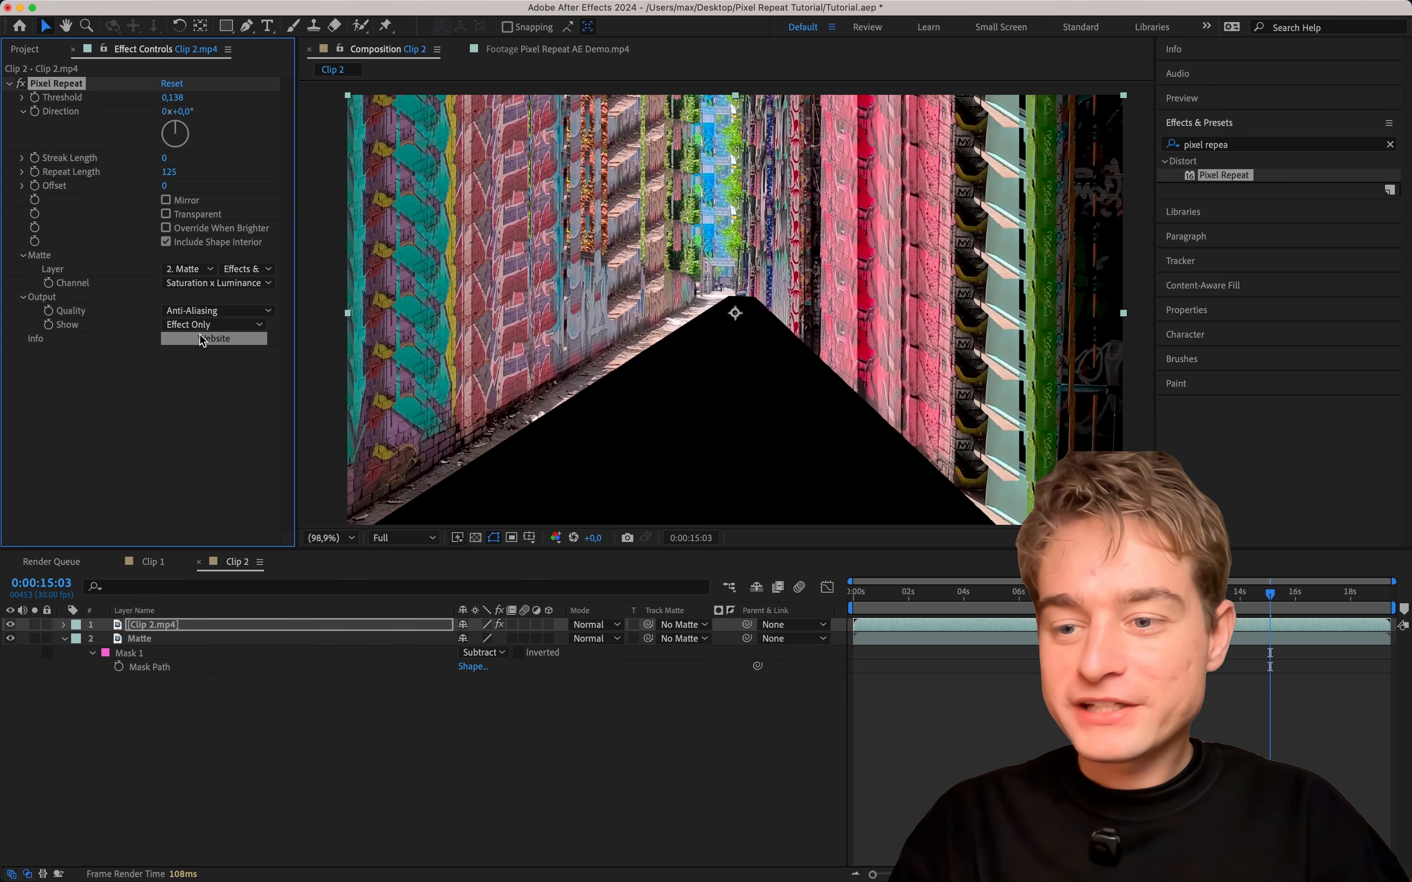
pyautogui.click(11, 639)
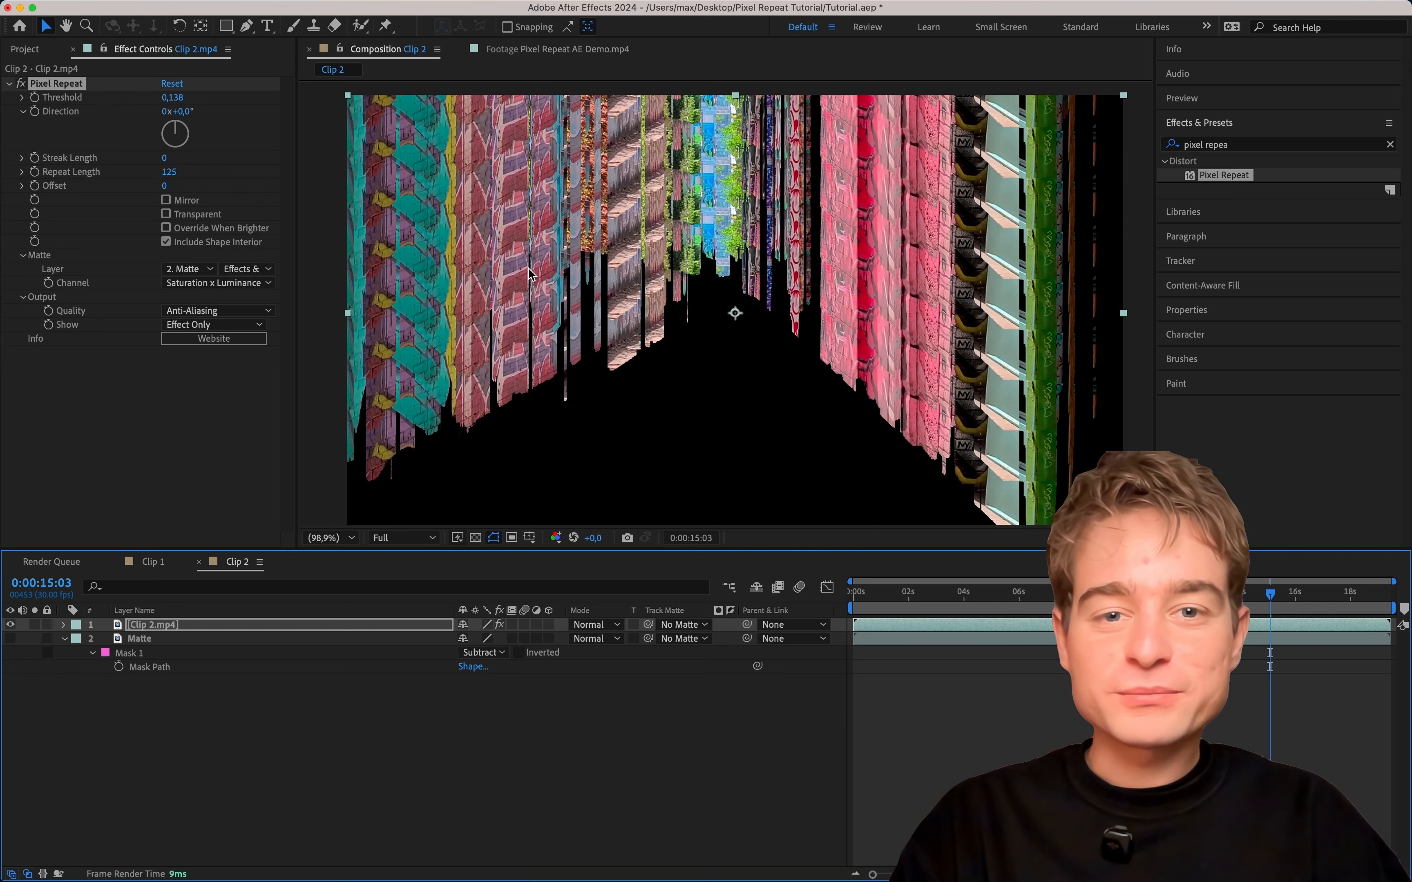
# Step: Switch the Pixel Repeat output to Visualization and try a longer streak length
pyautogui.moveTo(169, 129)
pyautogui.mouseDown()
pyautogui.moveTo(211, 142)
pyautogui.moveTo(205, 198)
pyautogui.moveTo(222, 190)
pyautogui.moveTo(195, 79)
pyautogui.moveTo(140, 93)
pyautogui.moveTo(94, 157)
pyautogui.moveTo(93, 133)
pyautogui.moveTo(125, 96)
pyautogui.moveTo(174, 93)
pyautogui.moveTo(201, 102)
pyautogui.moveTo(192, 114)
pyautogui.mouseUp()
pyautogui.click(213, 325)
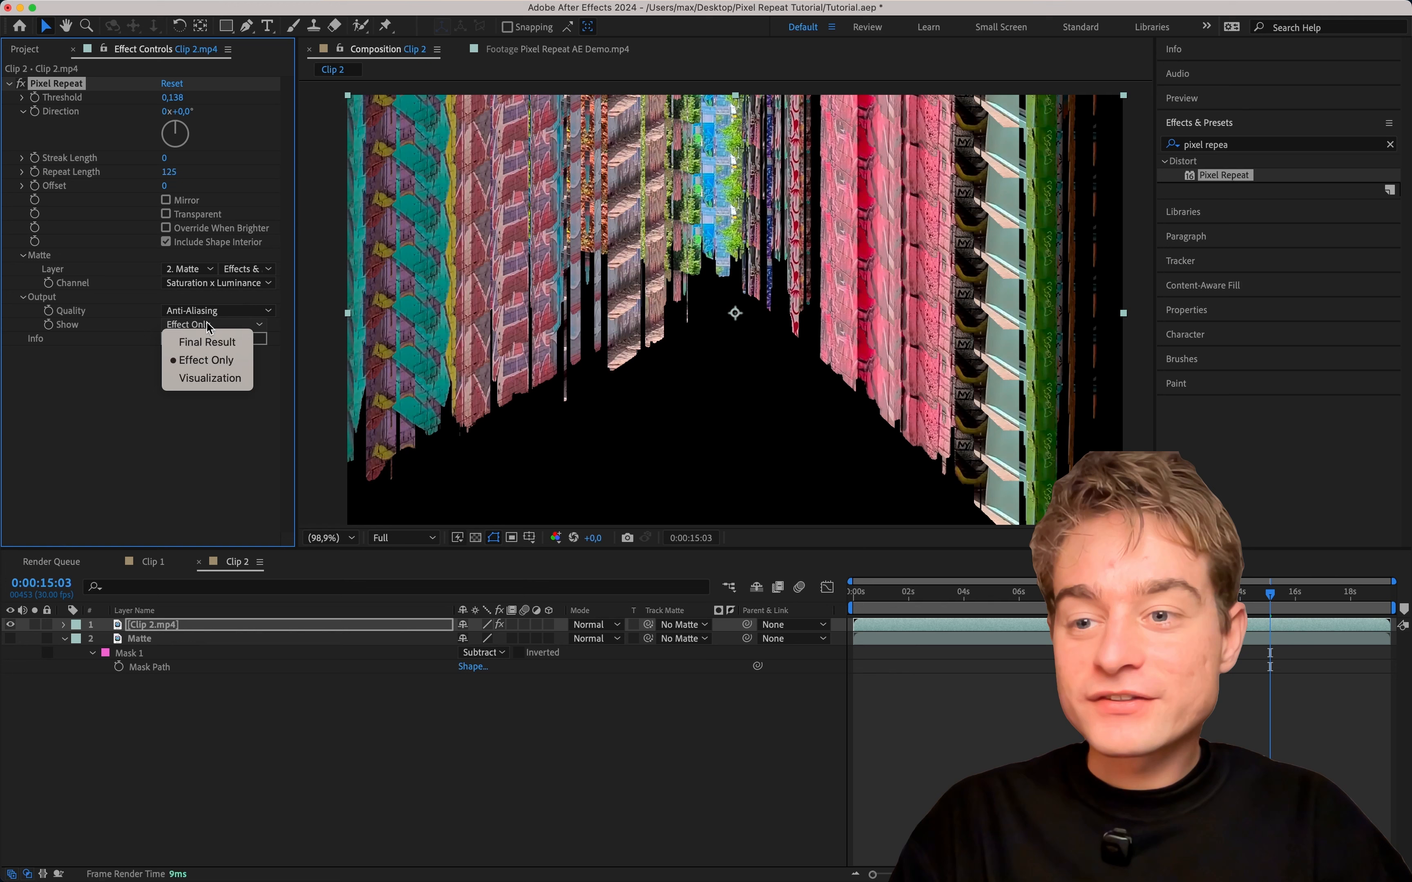
pyautogui.click(209, 378)
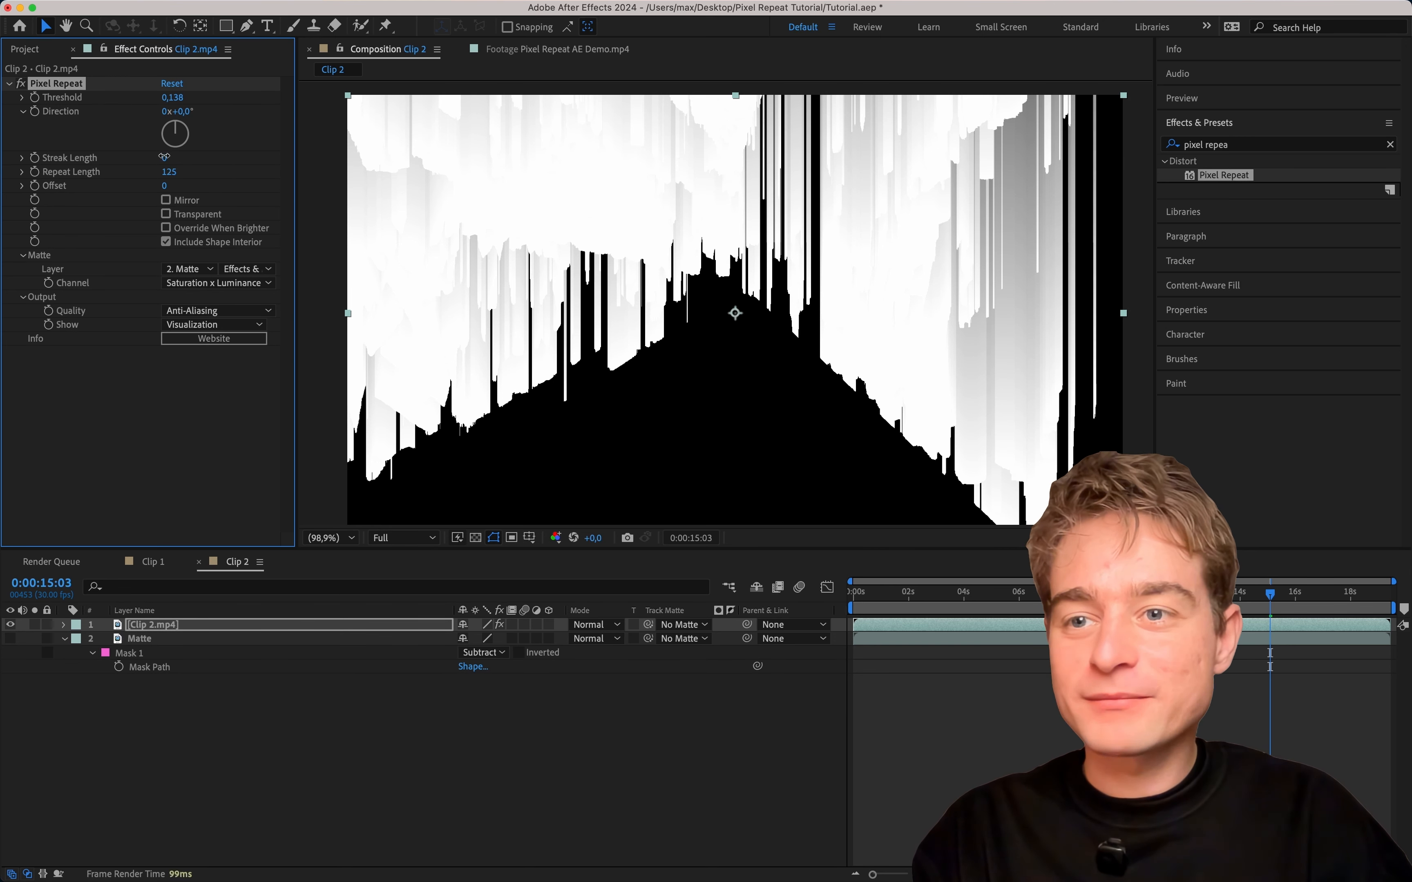
pyautogui.moveTo(164, 156)
pyautogui.mouseDown()
pyautogui.moveTo(262, 157)
pyautogui.moveTo(165, 158)
pyautogui.moveTo(174, 171)
pyautogui.moveTo(192, 118)
pyautogui.moveTo(204, 135)
pyautogui.moveTo(194, 207)
pyautogui.moveTo(245, 193)
pyautogui.mouseUp()
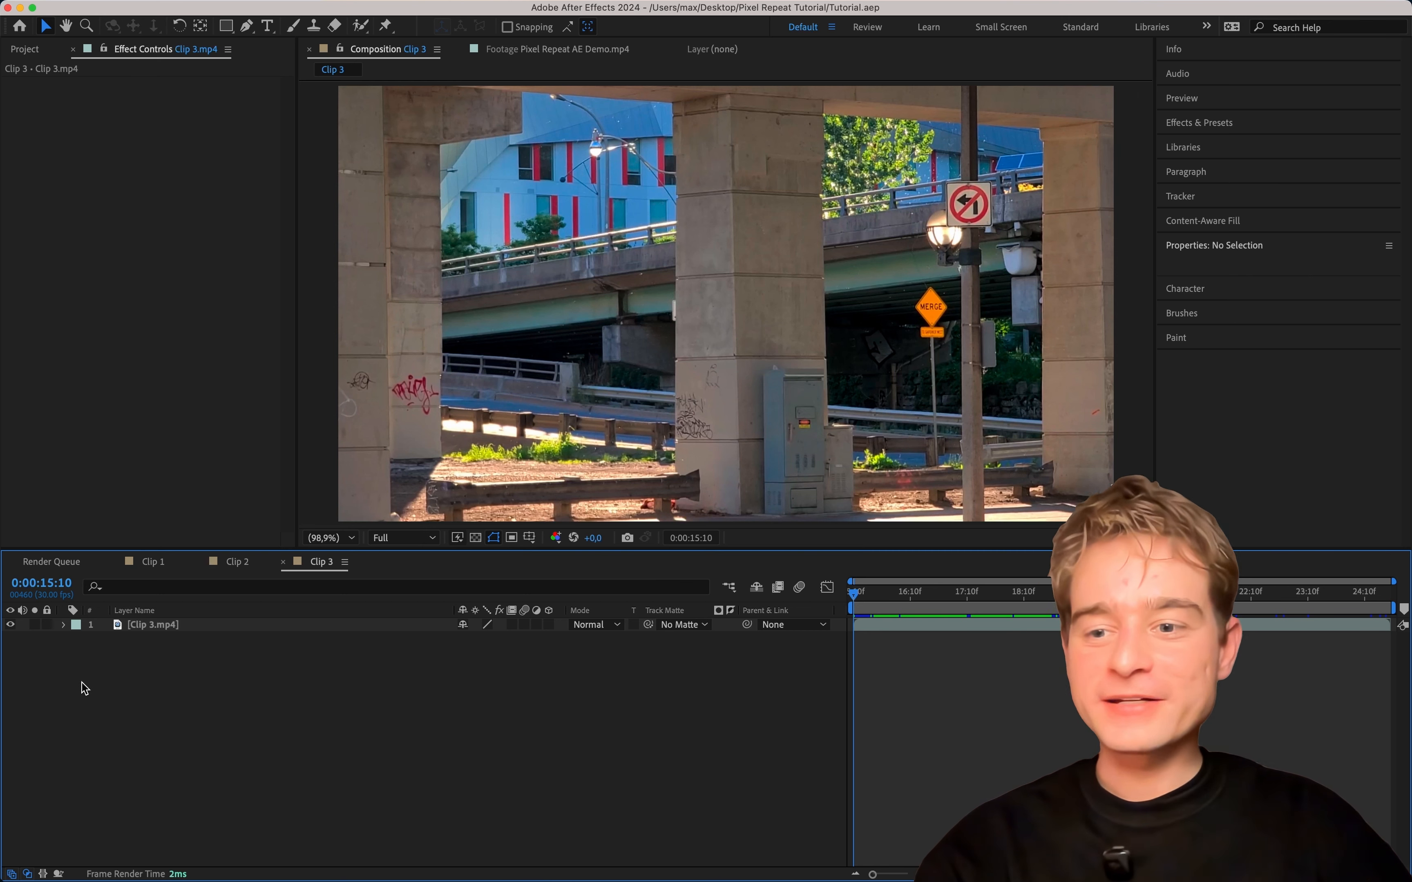
# Step: Duplicate the Clip 3.mp4 layer and rename the lower copy Matte
pyautogui.scroll(3, 854, 342)
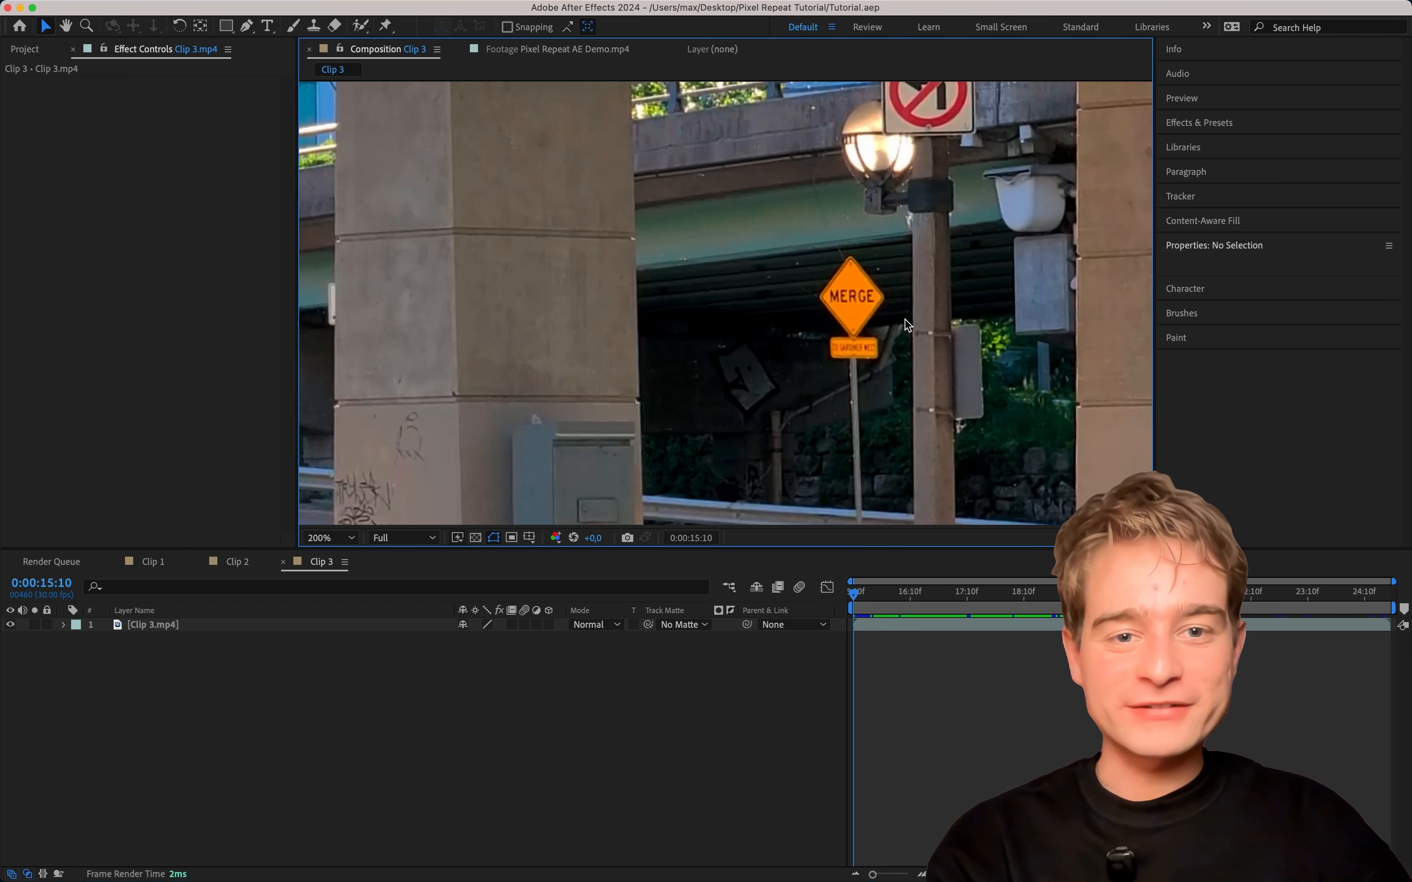
pyautogui.press('super+a')
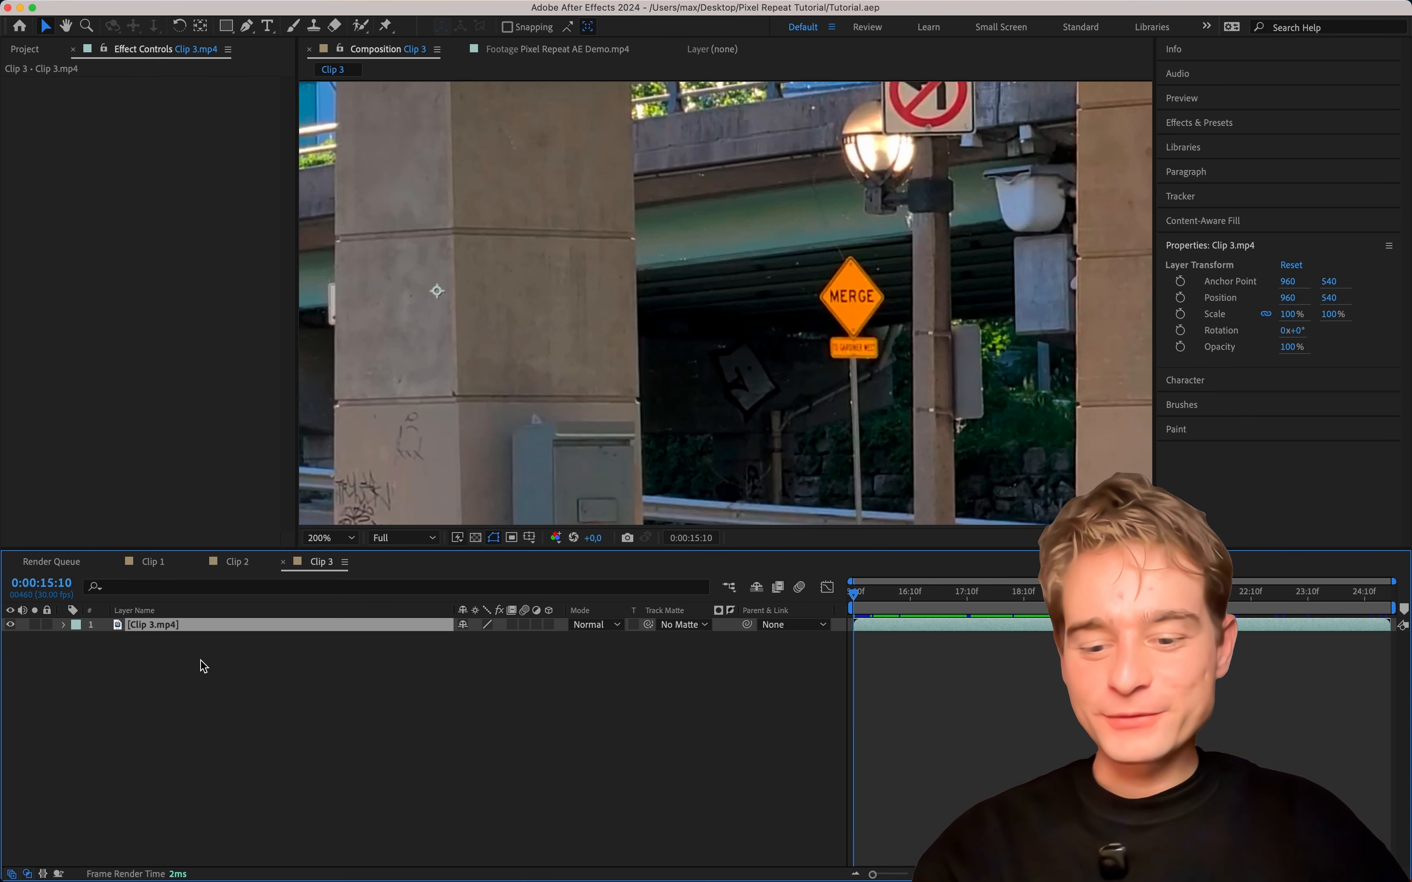
pyautogui.press('super+d')
pyautogui.click(172, 639)
pyautogui.press('Return')
pyautogui.write('M')
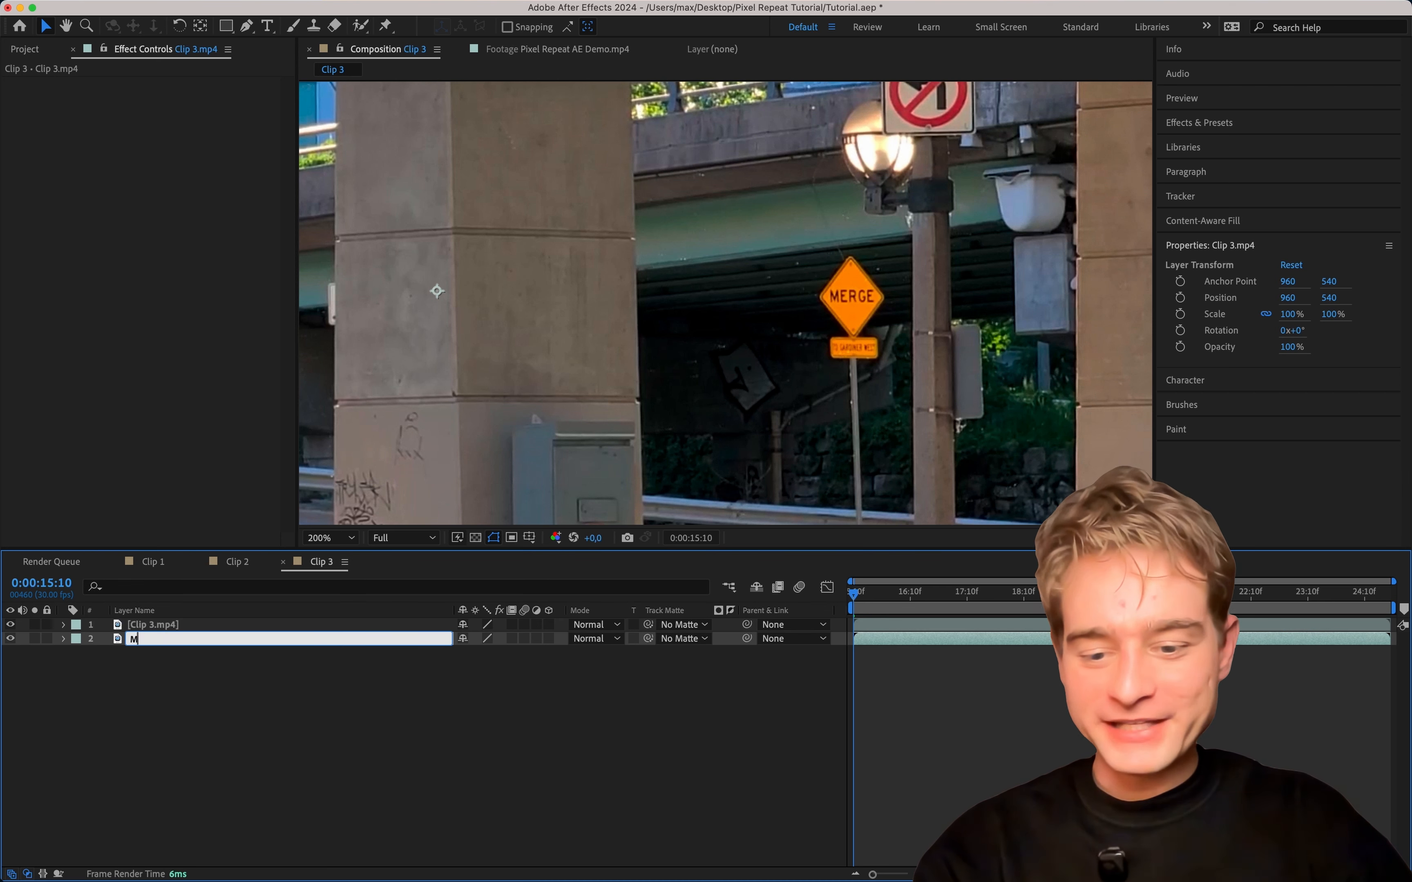
pyautogui.write('atte')
pyautogui.press('Return')
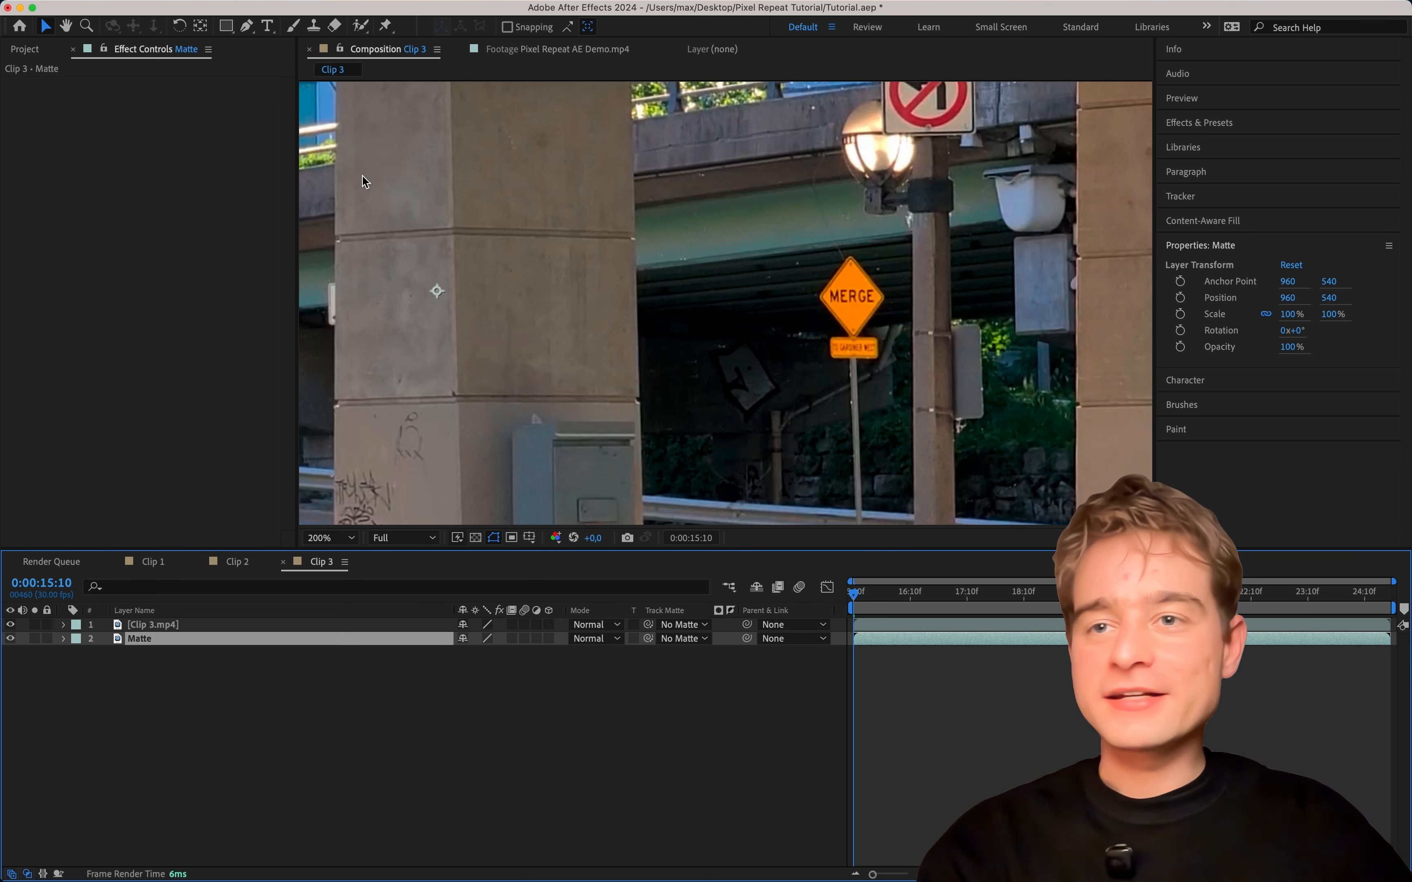
# Step: Draw a rectangular mask around the orange MERGE sign on the Matte layer and keyframe its mask path at 0:00:15:10
pyautogui.click(225, 26)
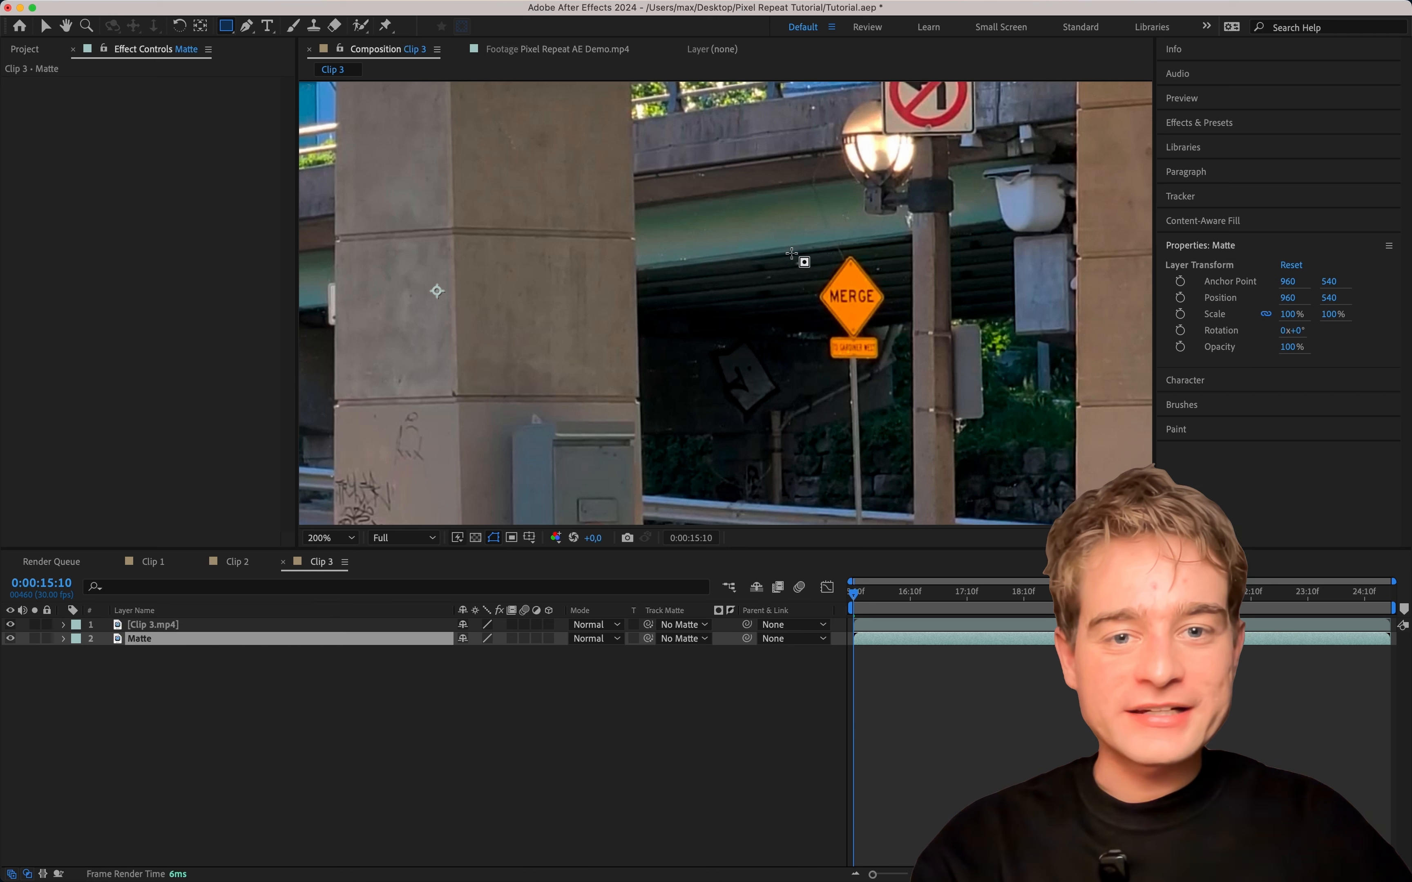
pyautogui.moveTo(788, 244); pyautogui.dragTo(915, 385)
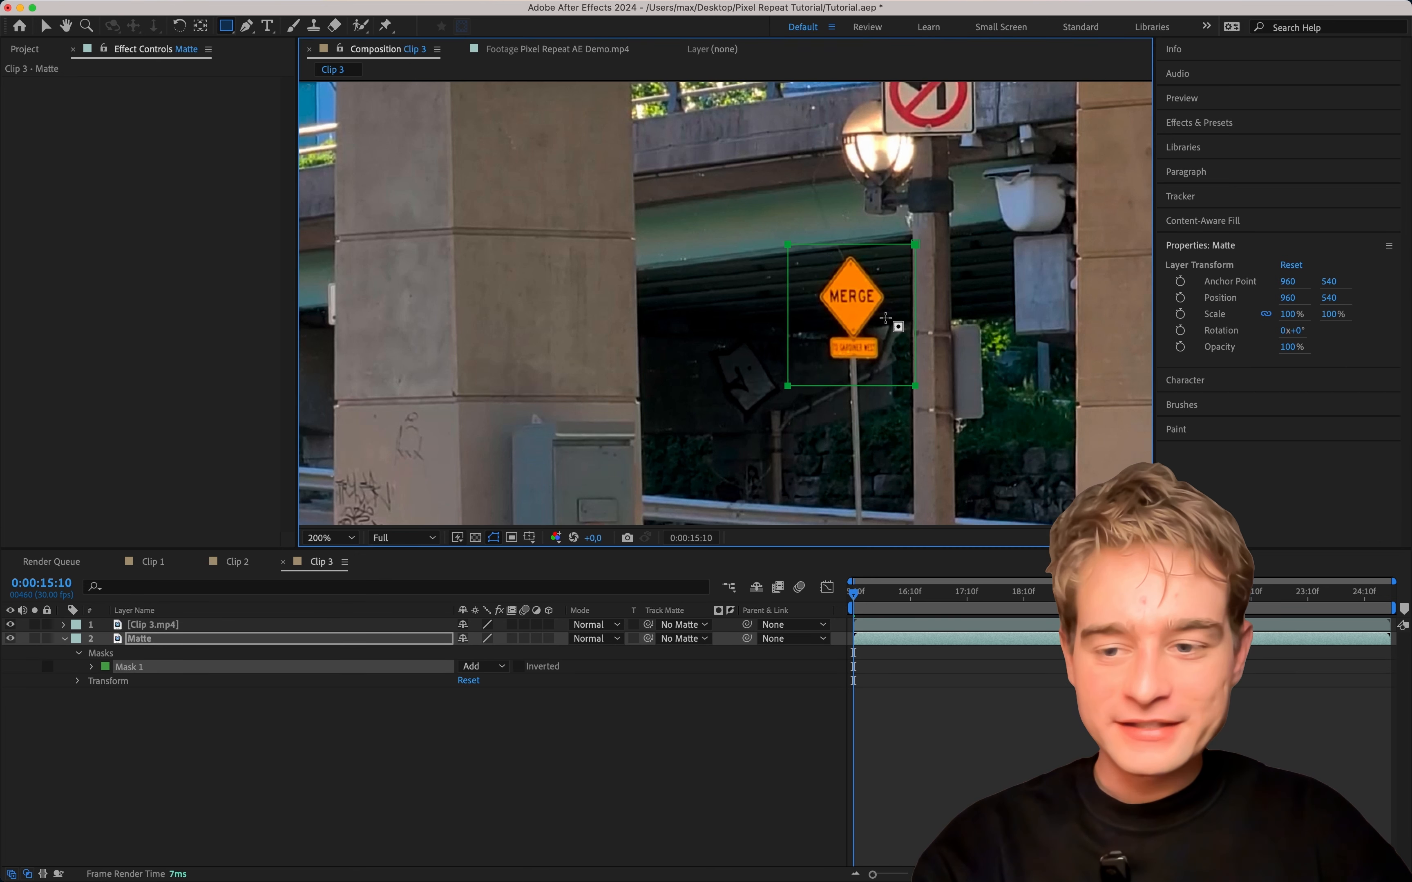
pyautogui.press('m')
pyautogui.click(120, 667)
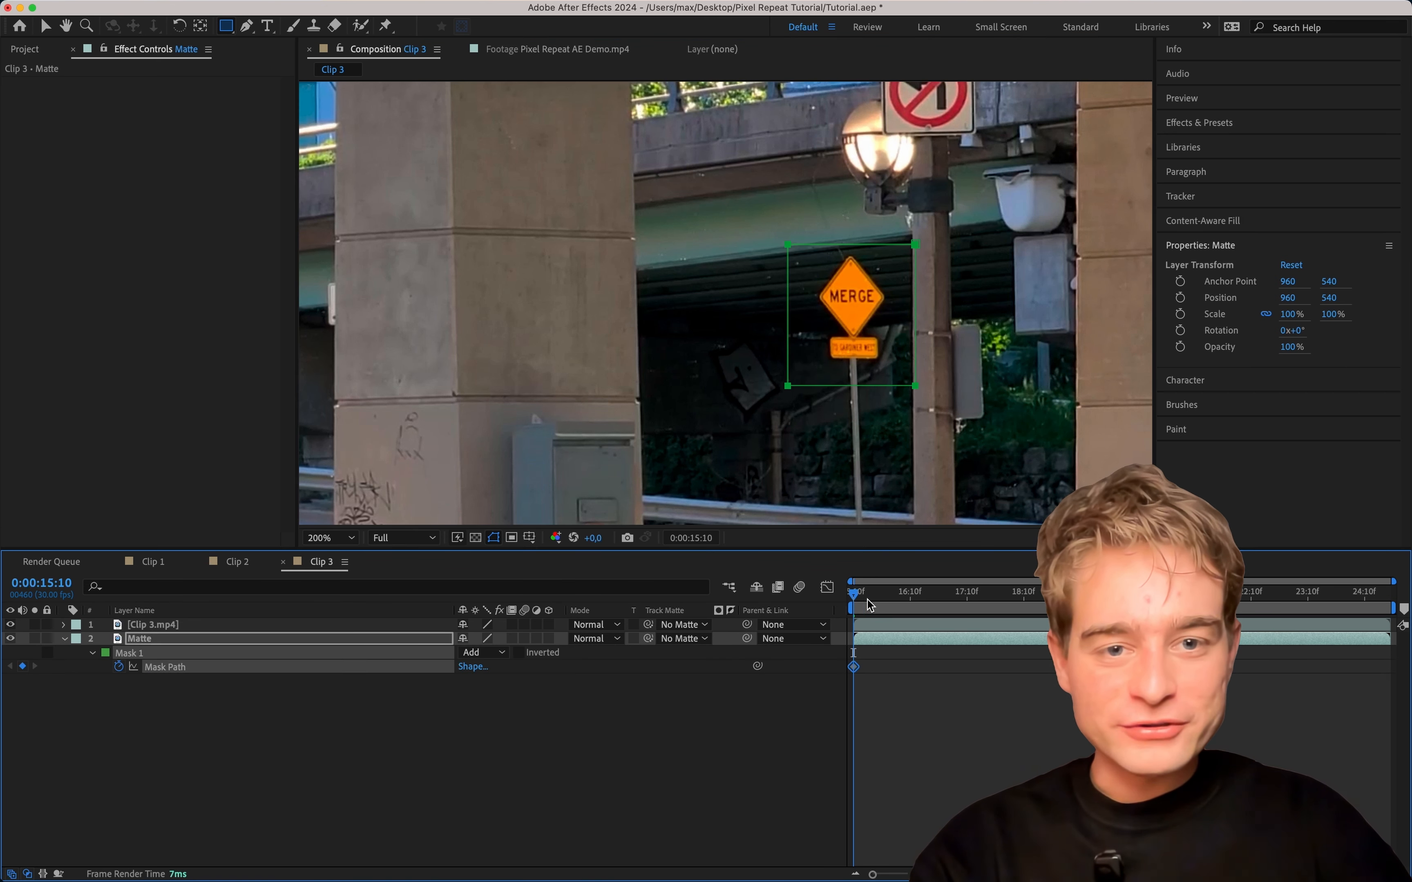
# Step: Animate the mask path to follow the MERGE sign by repositioning it at 0:00:18:01, 0:00:20:10 and the end of the clip
pyautogui.moveTo(867, 599); pyautogui.dragTo(1006, 598)
pyautogui.press('v')
pyautogui.moveTo(915, 245); pyautogui.dragTo(910, 227)
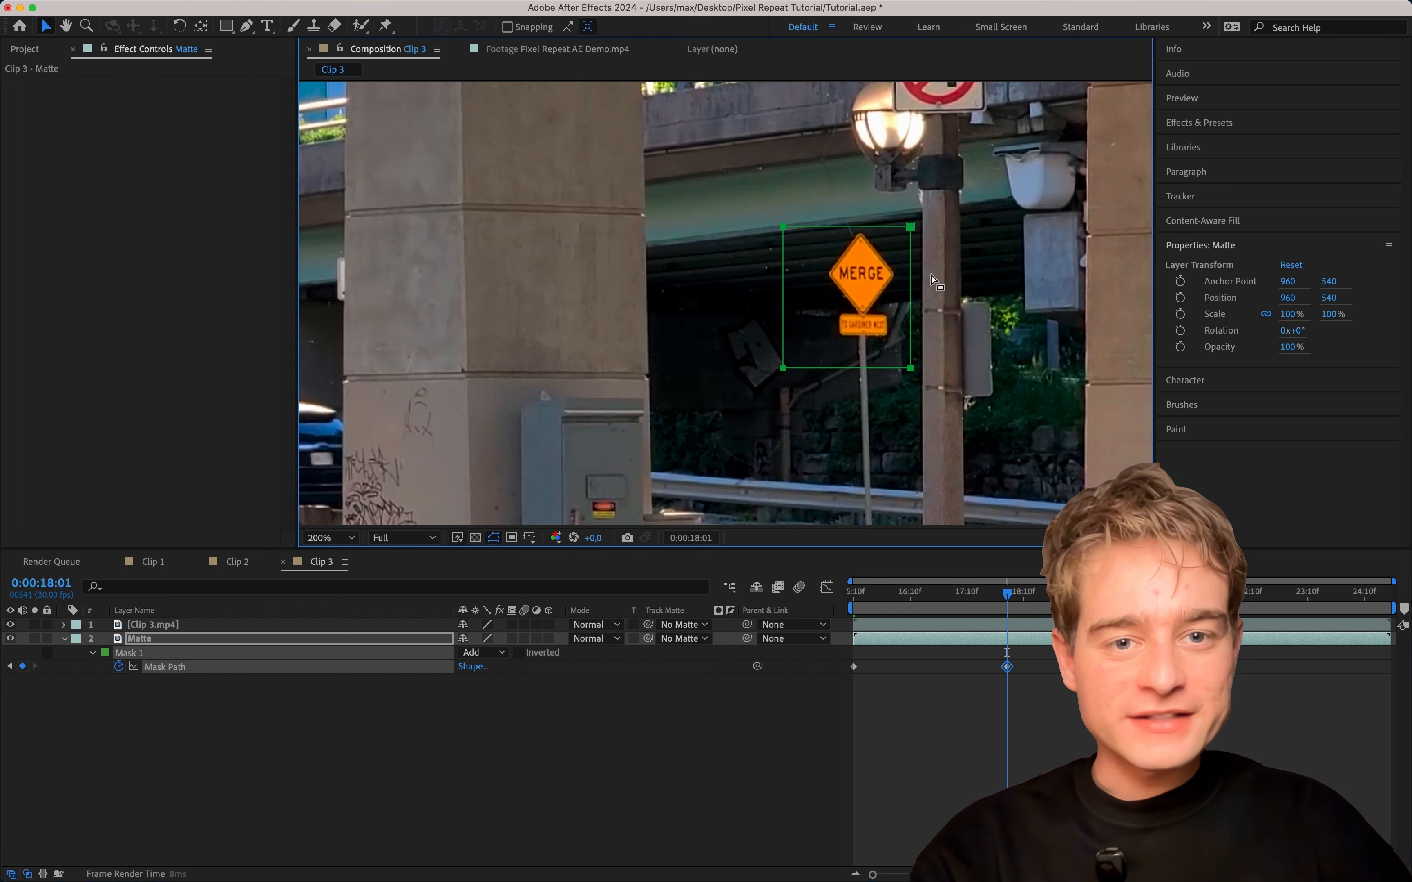
pyautogui.moveTo(1015, 598); pyautogui.dragTo(1138, 598)
pyautogui.moveTo(911, 227); pyautogui.dragTo(922, 234)
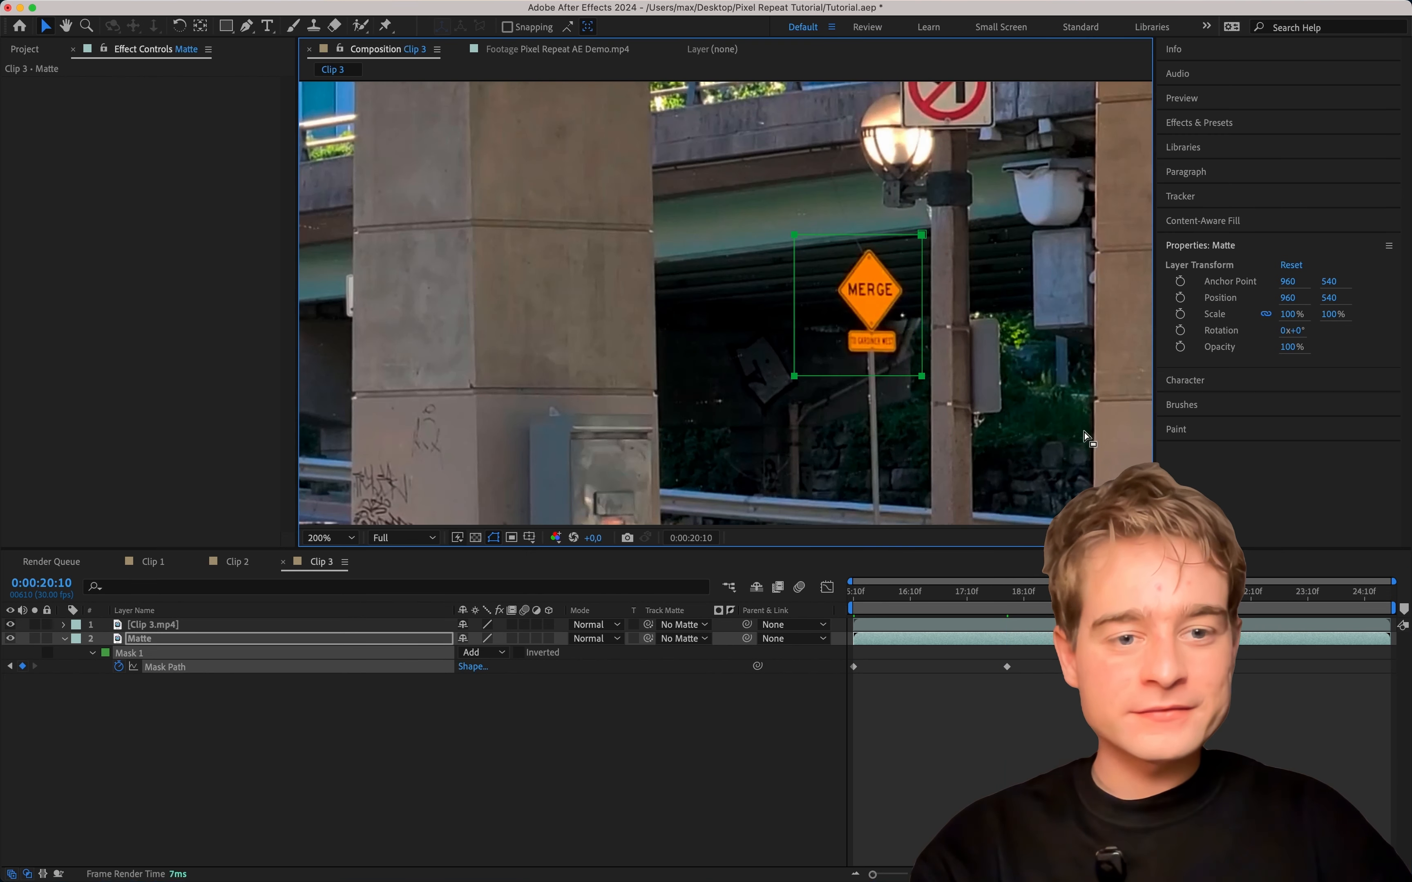
pyautogui.click(1138, 594)
pyautogui.moveTo(1137, 595); pyautogui.dragTo(1409, 582)
pyautogui.moveTo(922, 235); pyautogui.dragTo(953, 238)
pyautogui.moveTo(1297, 589); pyautogui.dragTo(853, 590)
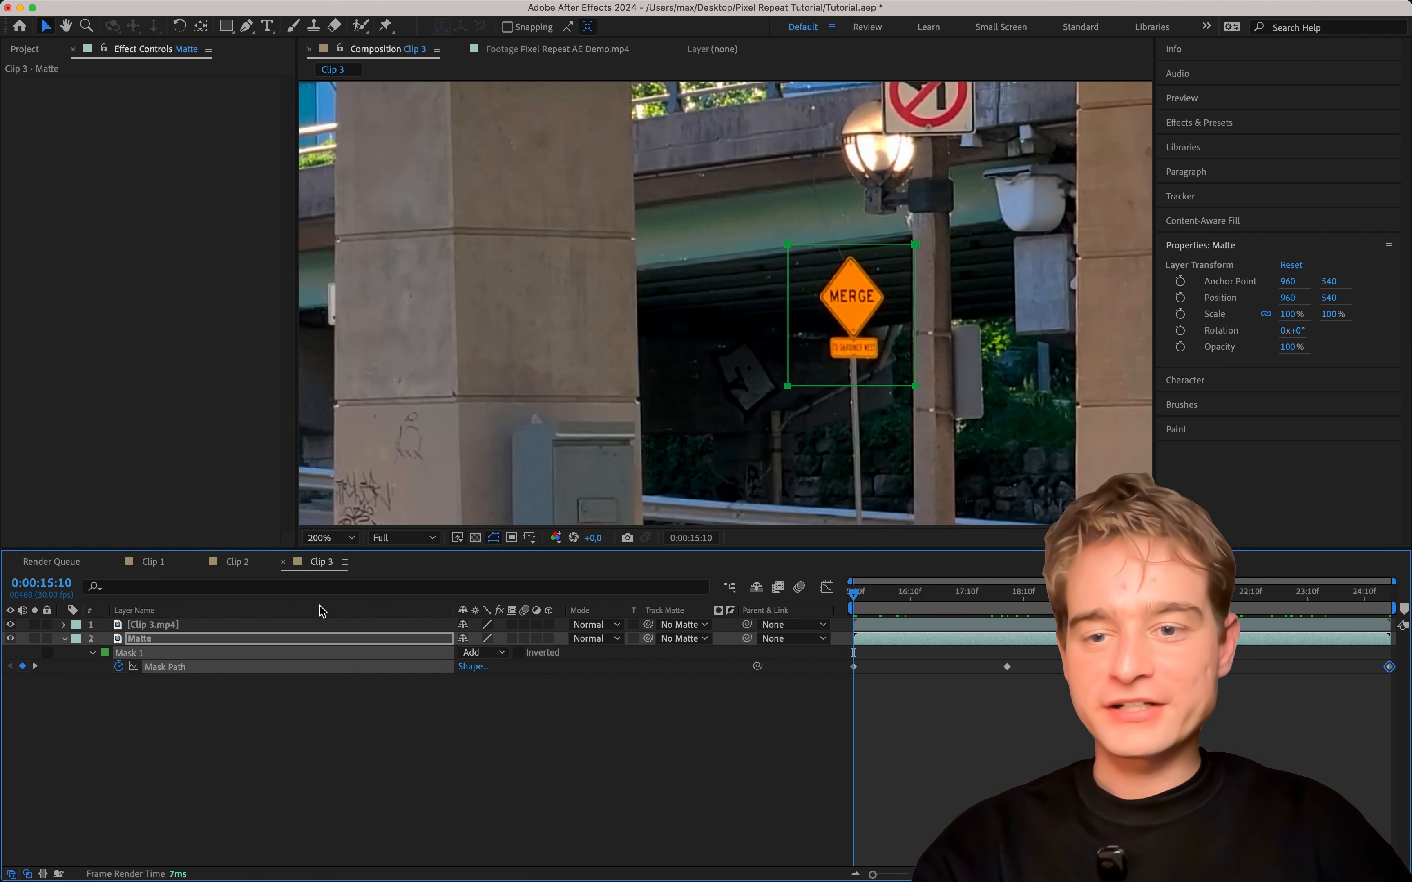
# Step: Search the effects for Pixel Repeat and apply it to the Clip 3.mp4 layer
pyautogui.click(331, 537)
pyautogui.click(326, 566)
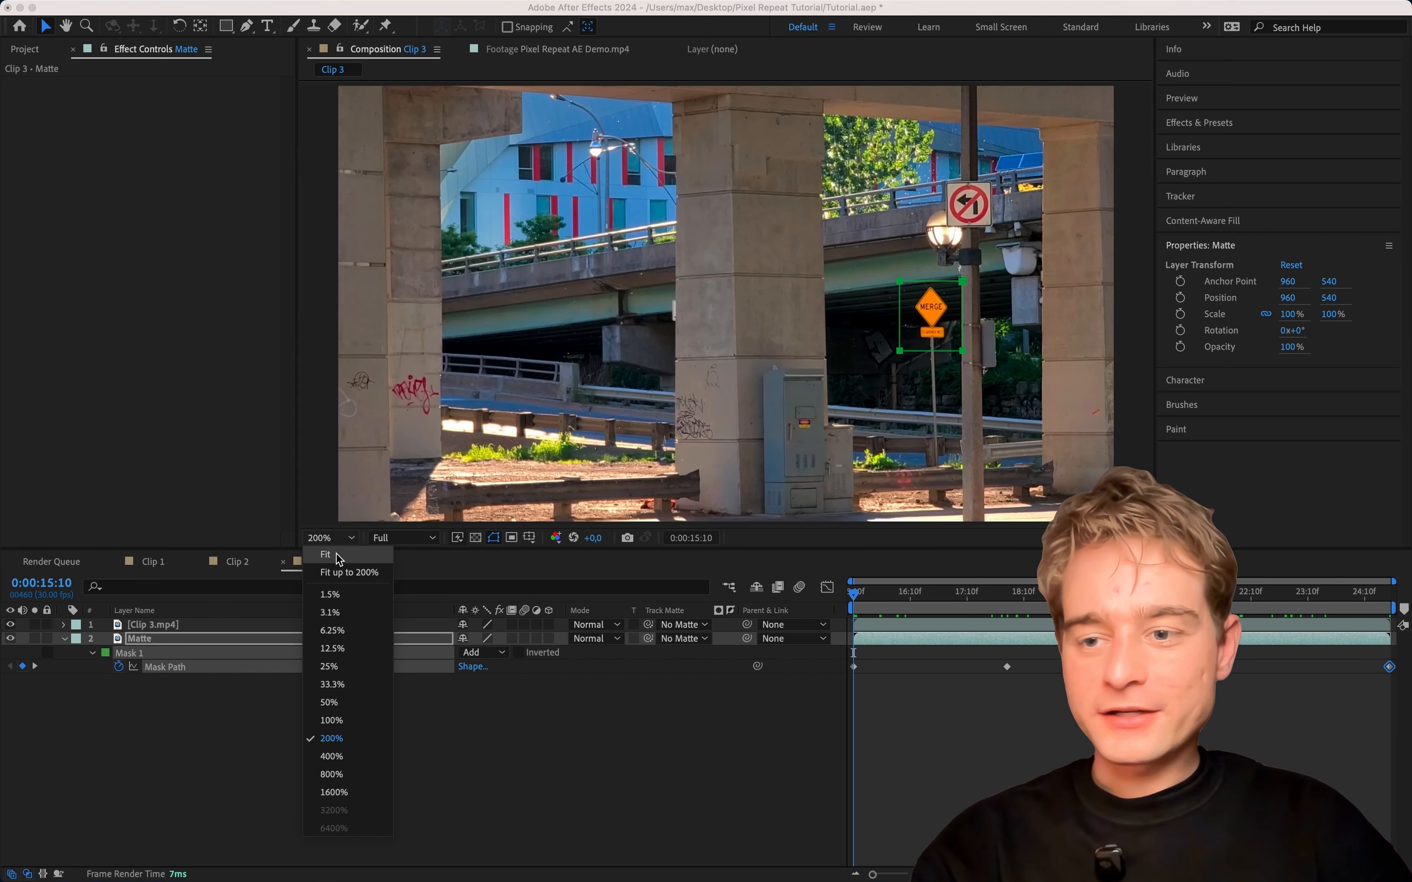
pyautogui.click(196, 623)
pyautogui.click(1199, 122)
pyautogui.click(1219, 144)
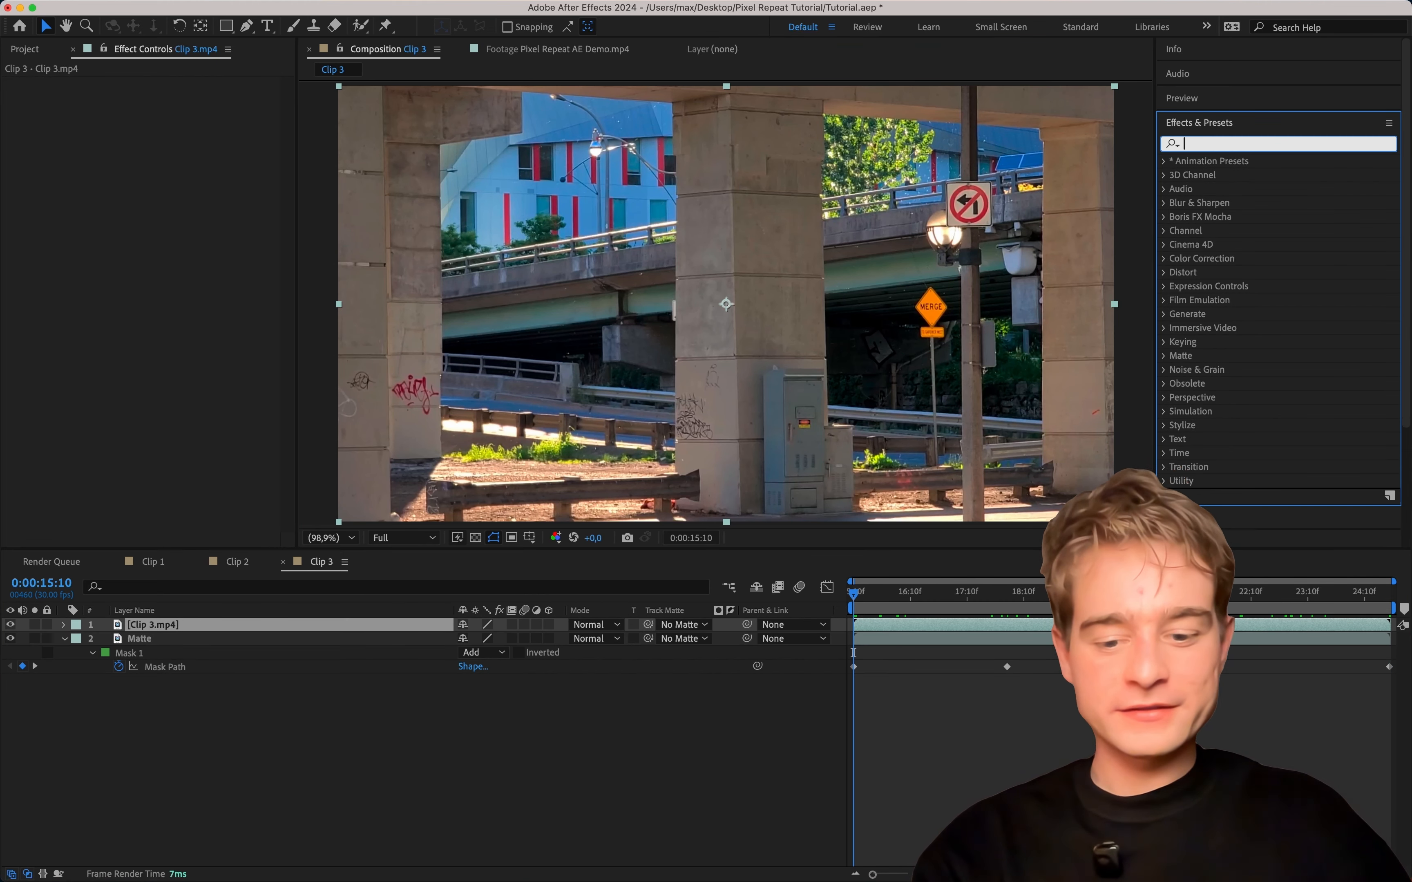
pyautogui.write('pixel repea')
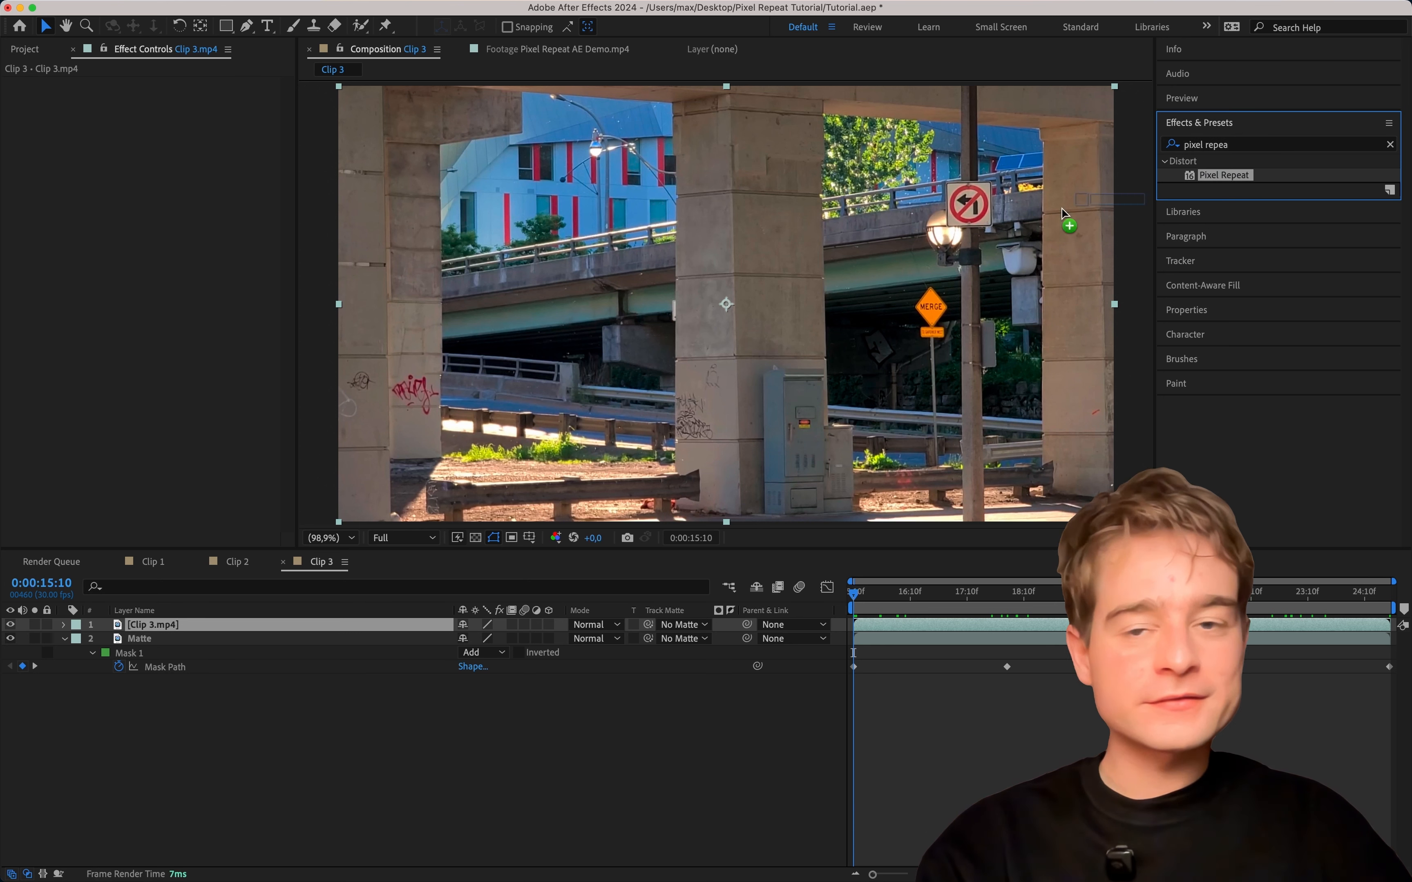
pyautogui.moveTo(1223, 175); pyautogui.dragTo(153, 291)
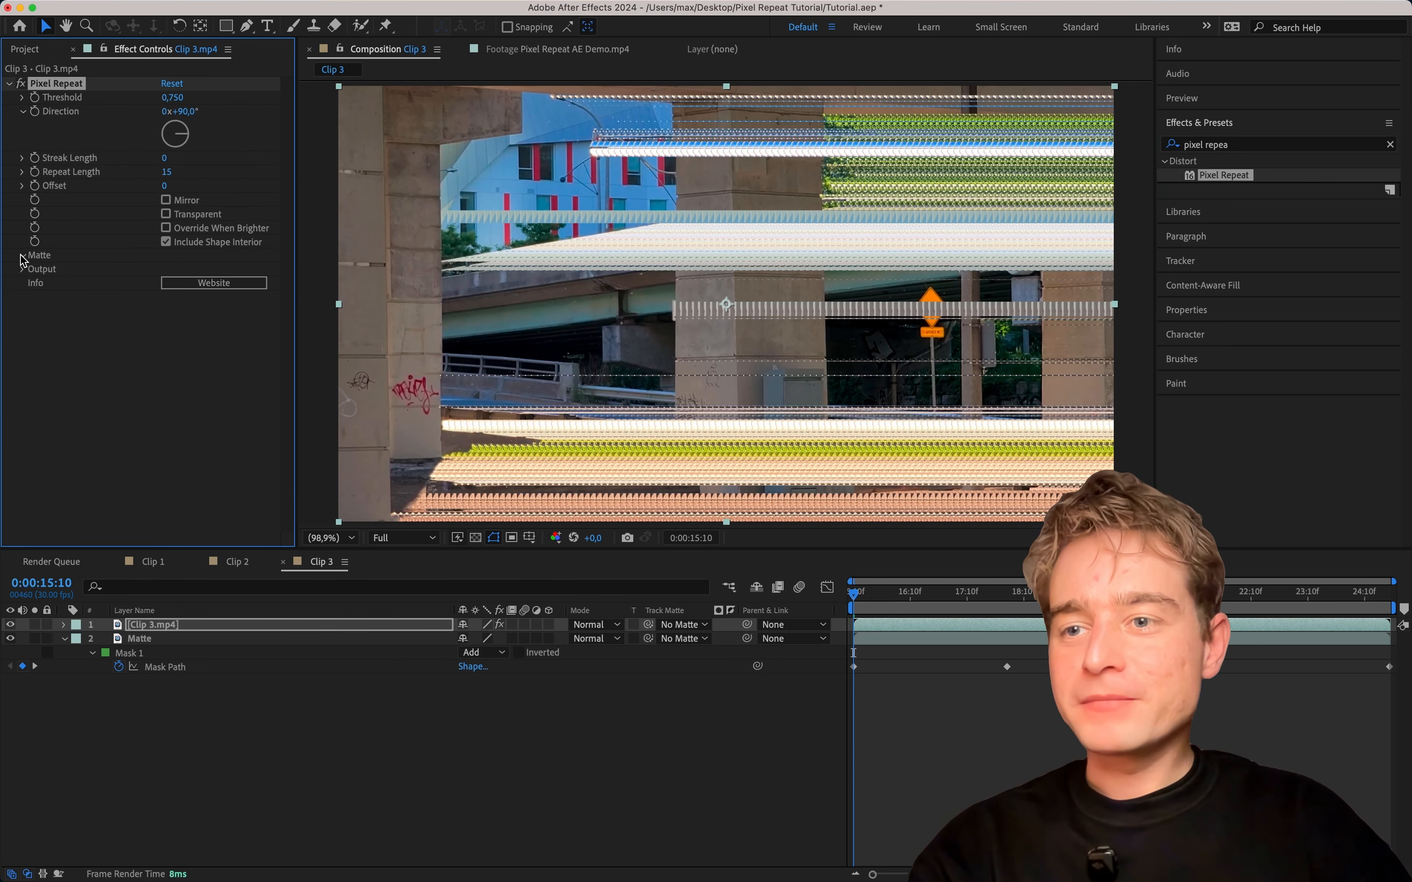
# Step: Set Pixel Repeat's matte to the Matte layer with Effects & Masks, using the Saturation x Luminance channel
pyautogui.click(22, 255)
pyautogui.click(186, 268)
pyautogui.click(180, 324)
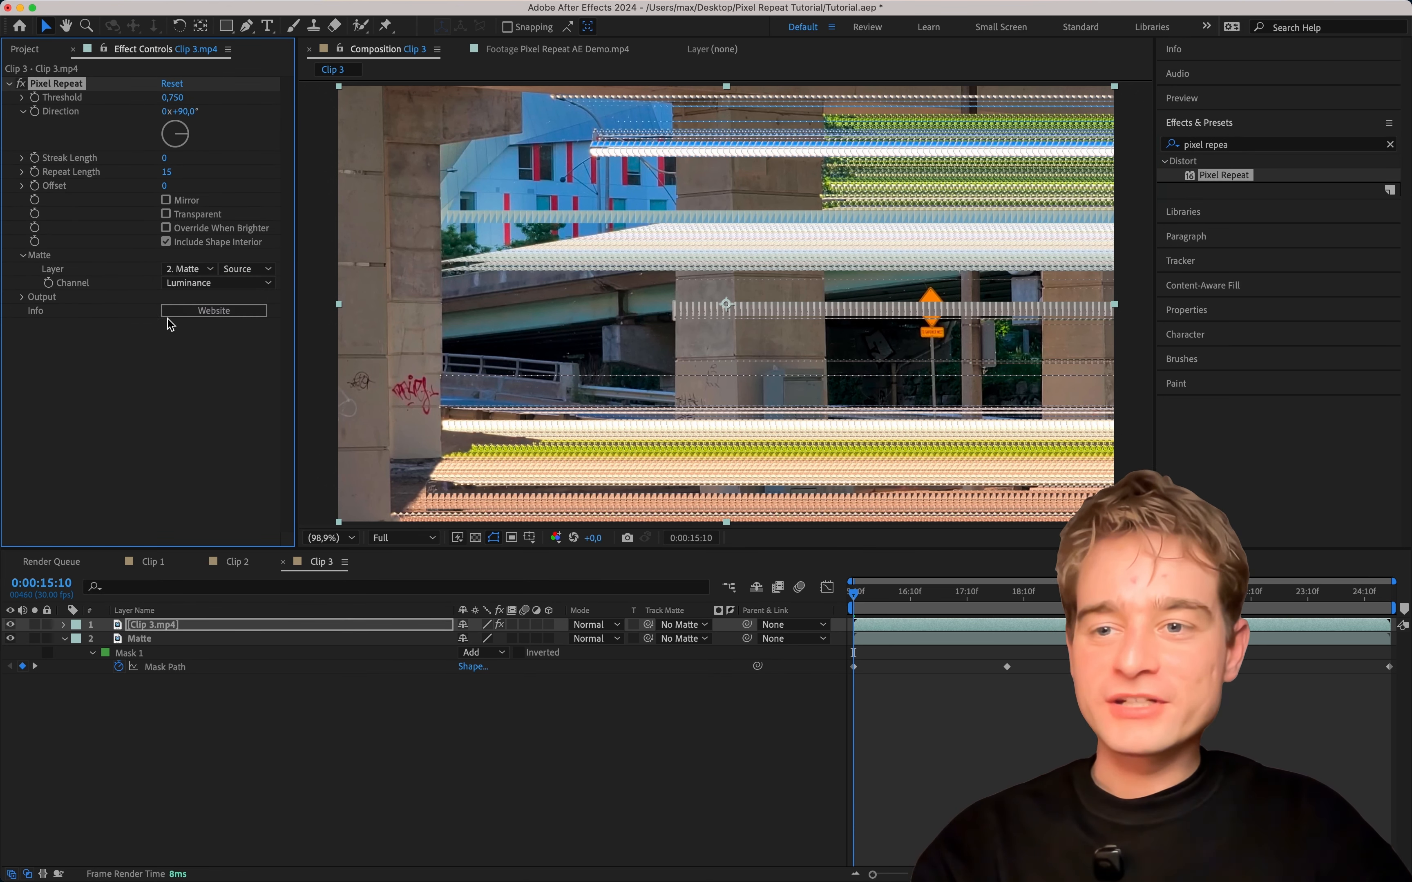
pyautogui.click(192, 269)
pyautogui.click(192, 331)
pyautogui.click(252, 270)
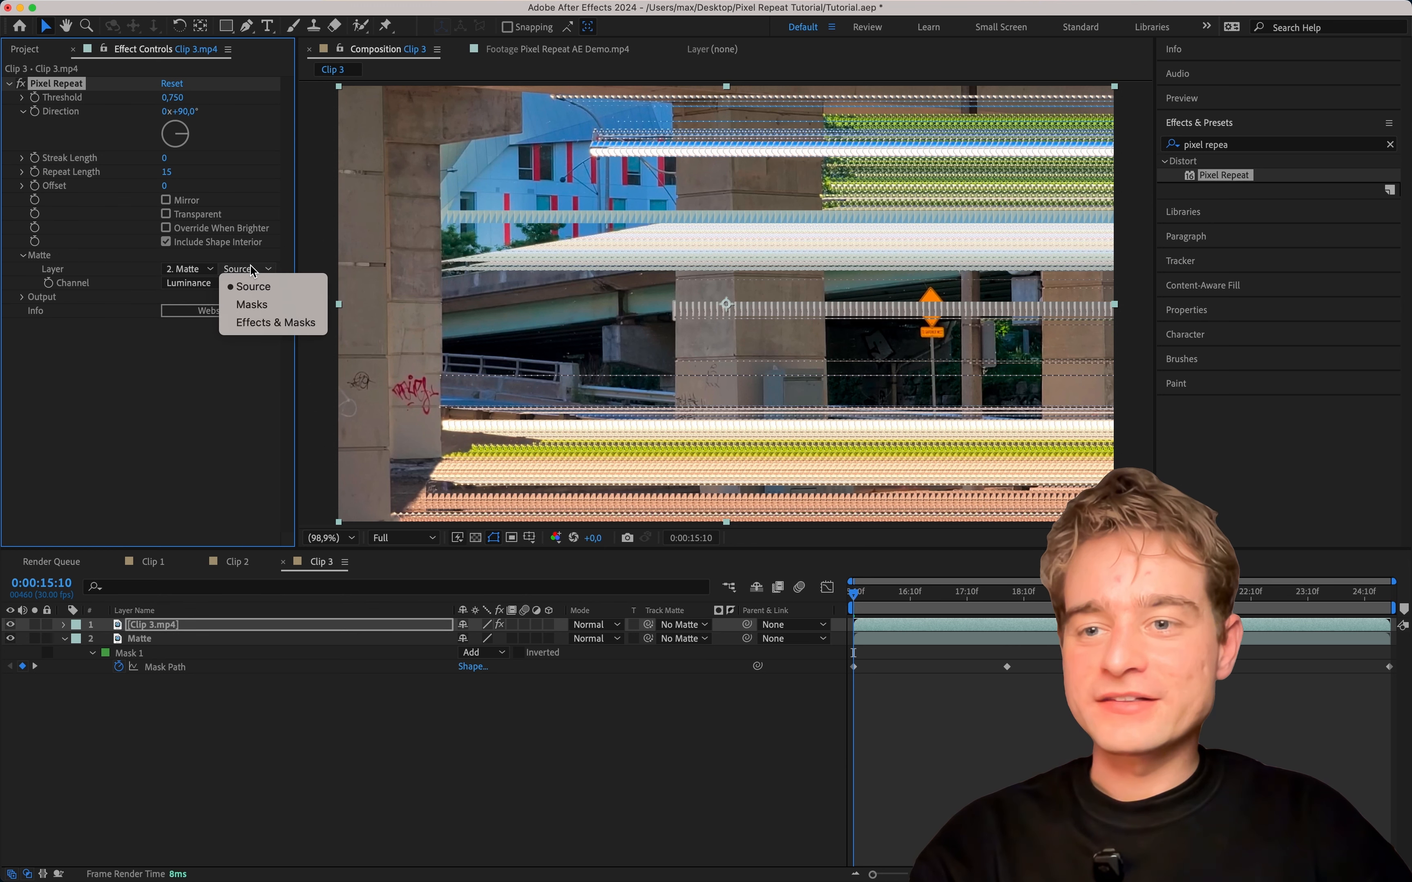
pyautogui.click(294, 329)
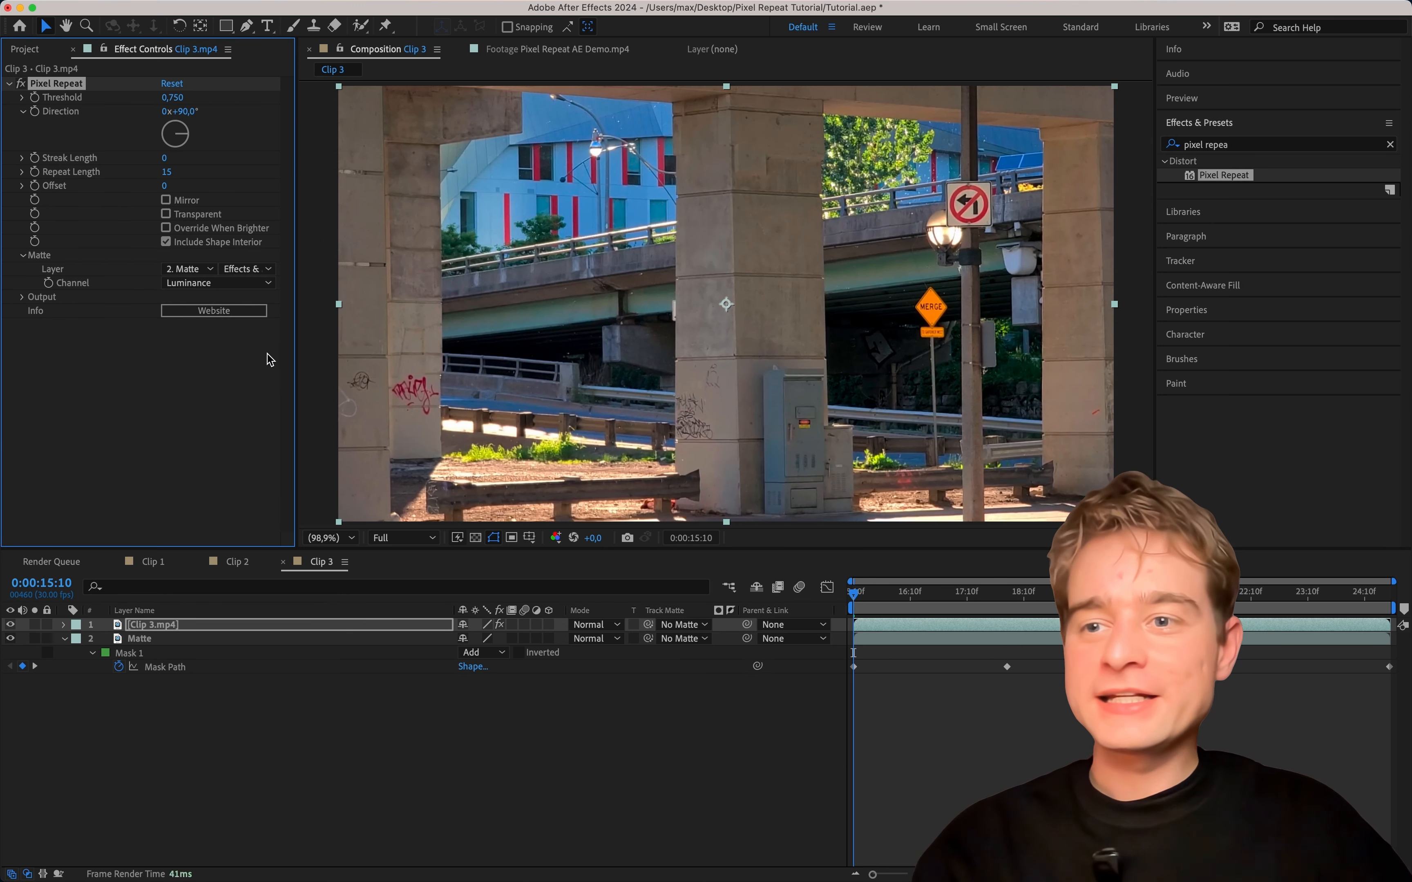
pyautogui.click(198, 284)
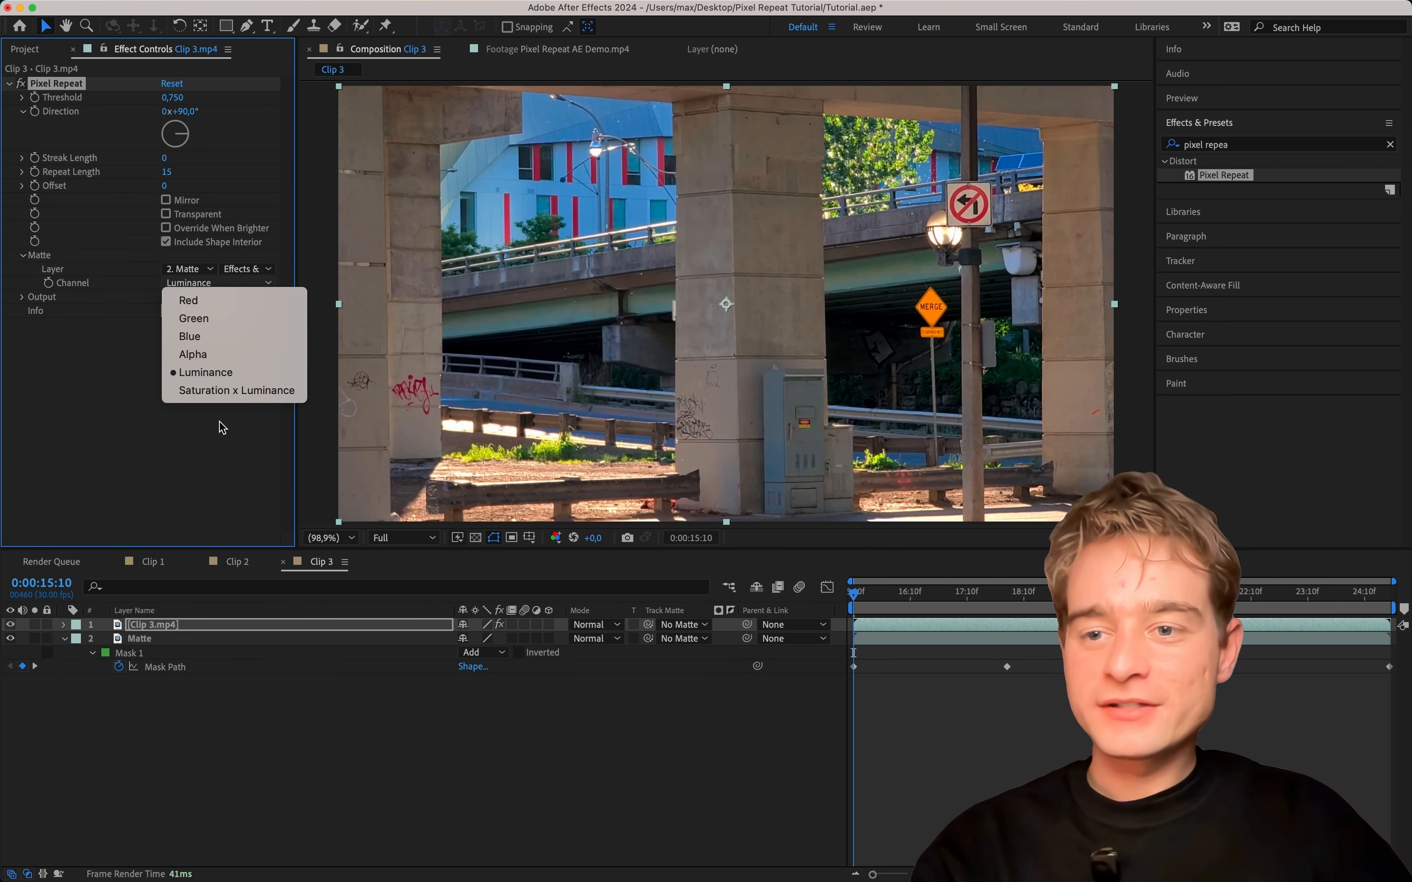
pyautogui.click(278, 391)
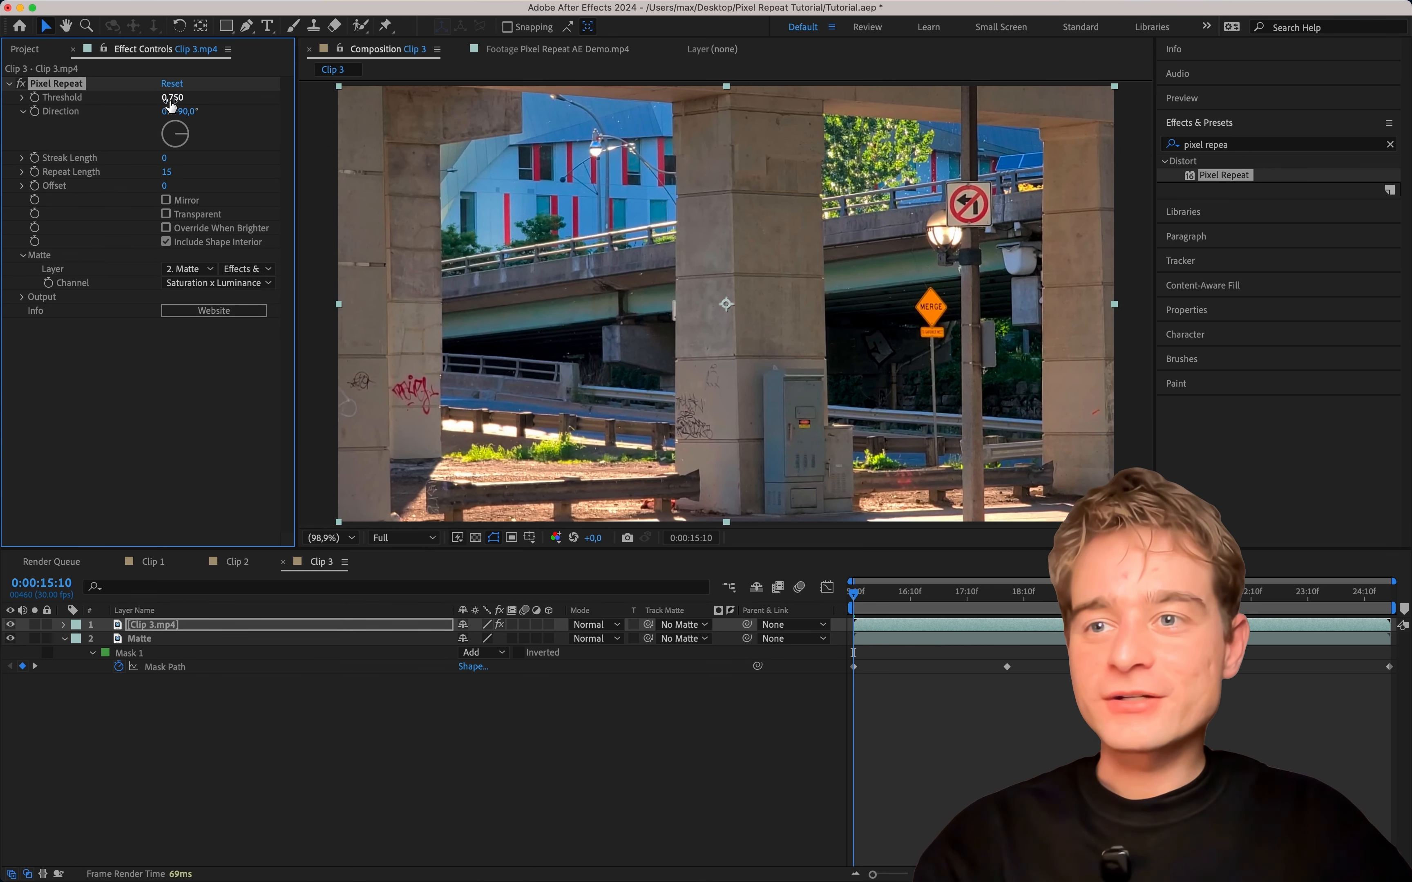
# Step: Set Pixel Repeat's threshold to 0.441, direction to -80° and repeat length to 60
pyautogui.moveTo(145, 99)
pyautogui.mouseDown()
pyautogui.moveTo(83, 106)
pyautogui.moveTo(110, 103)
pyautogui.mouseUp()
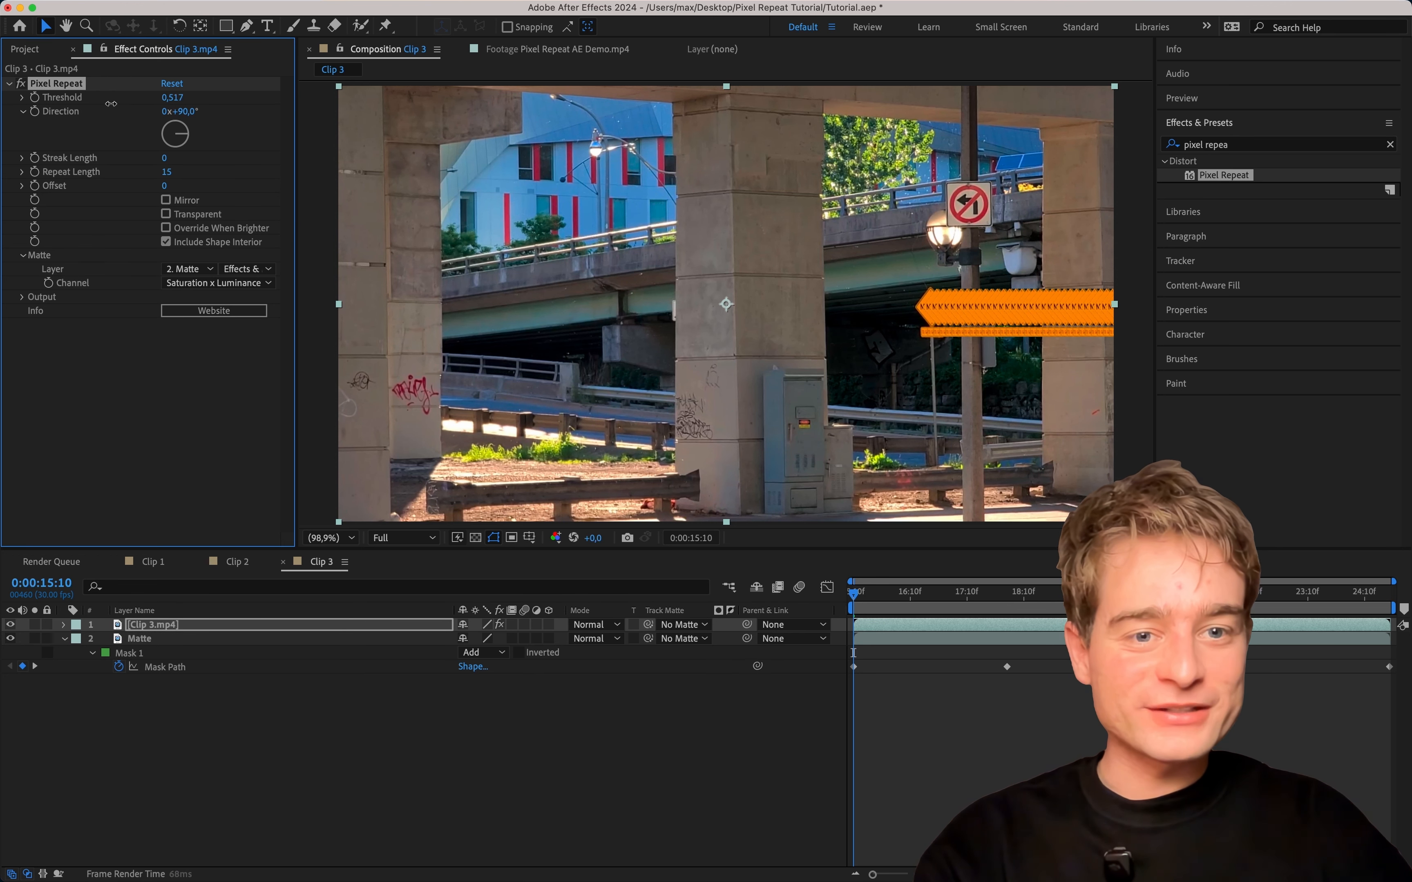
pyautogui.moveTo(189, 137)
pyautogui.mouseDown()
pyautogui.moveTo(179, 116)
pyautogui.moveTo(155, 111)
pyautogui.moveTo(119, 129)
pyautogui.mouseUp()
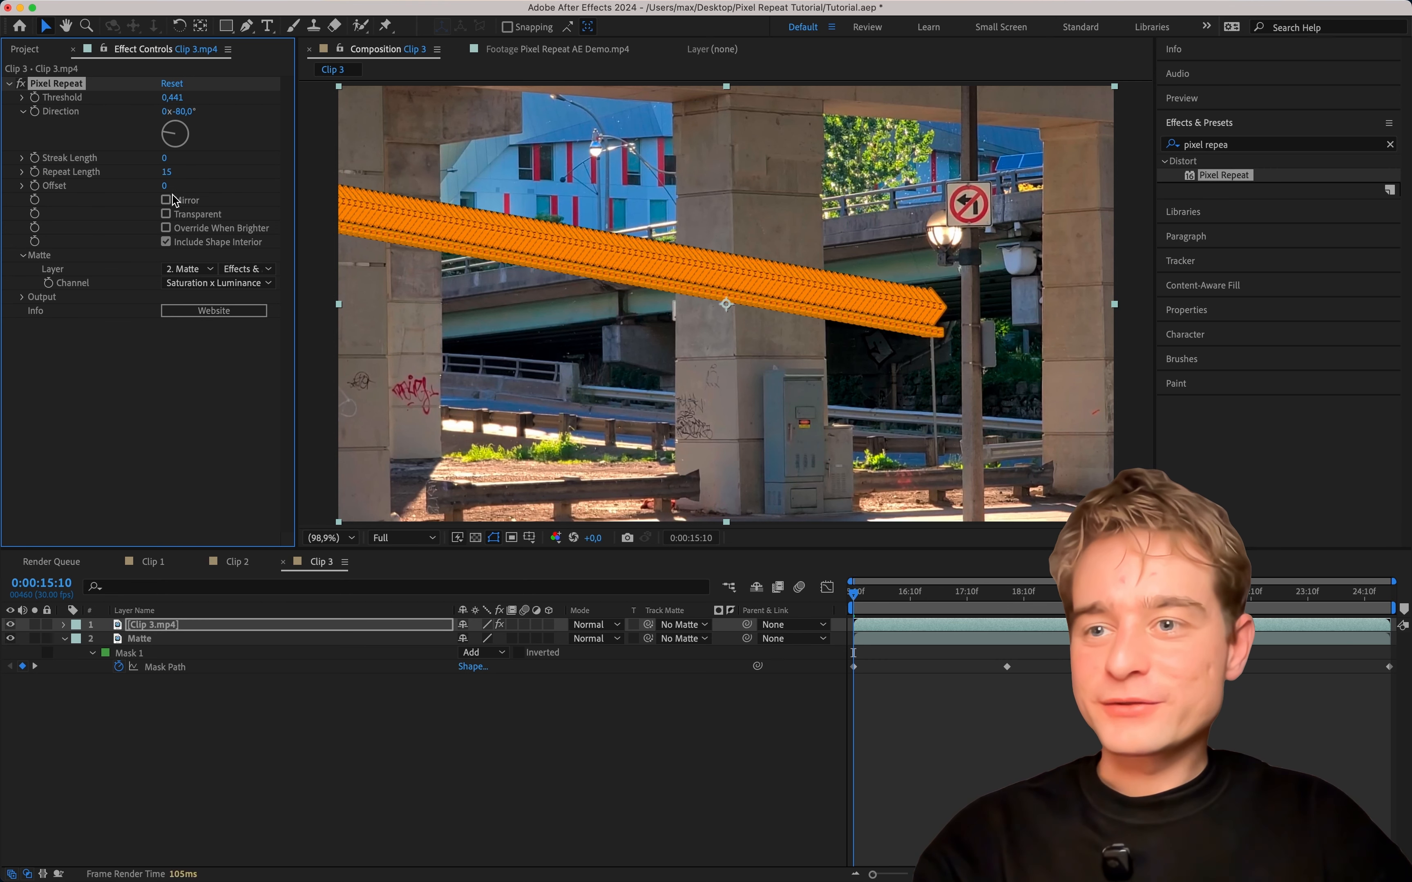
pyautogui.moveTo(168, 174); pyautogui.dragTo(730, 341)
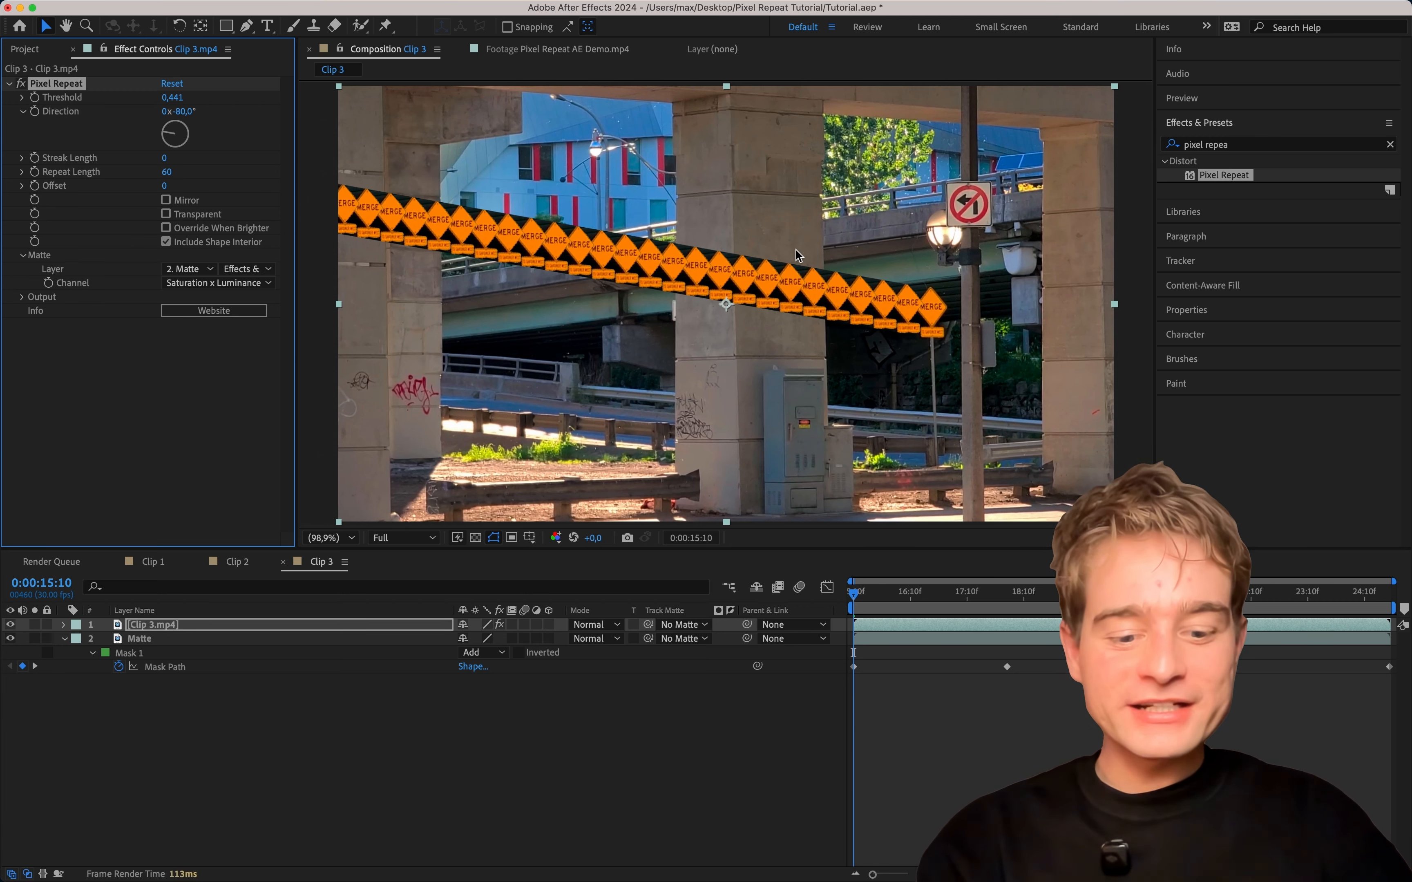
# Step: Enable the Transparent option for the repeated MERGE signs and set repeat length to 67 and direction to -75°
pyautogui.scroll(3, 725, 291)
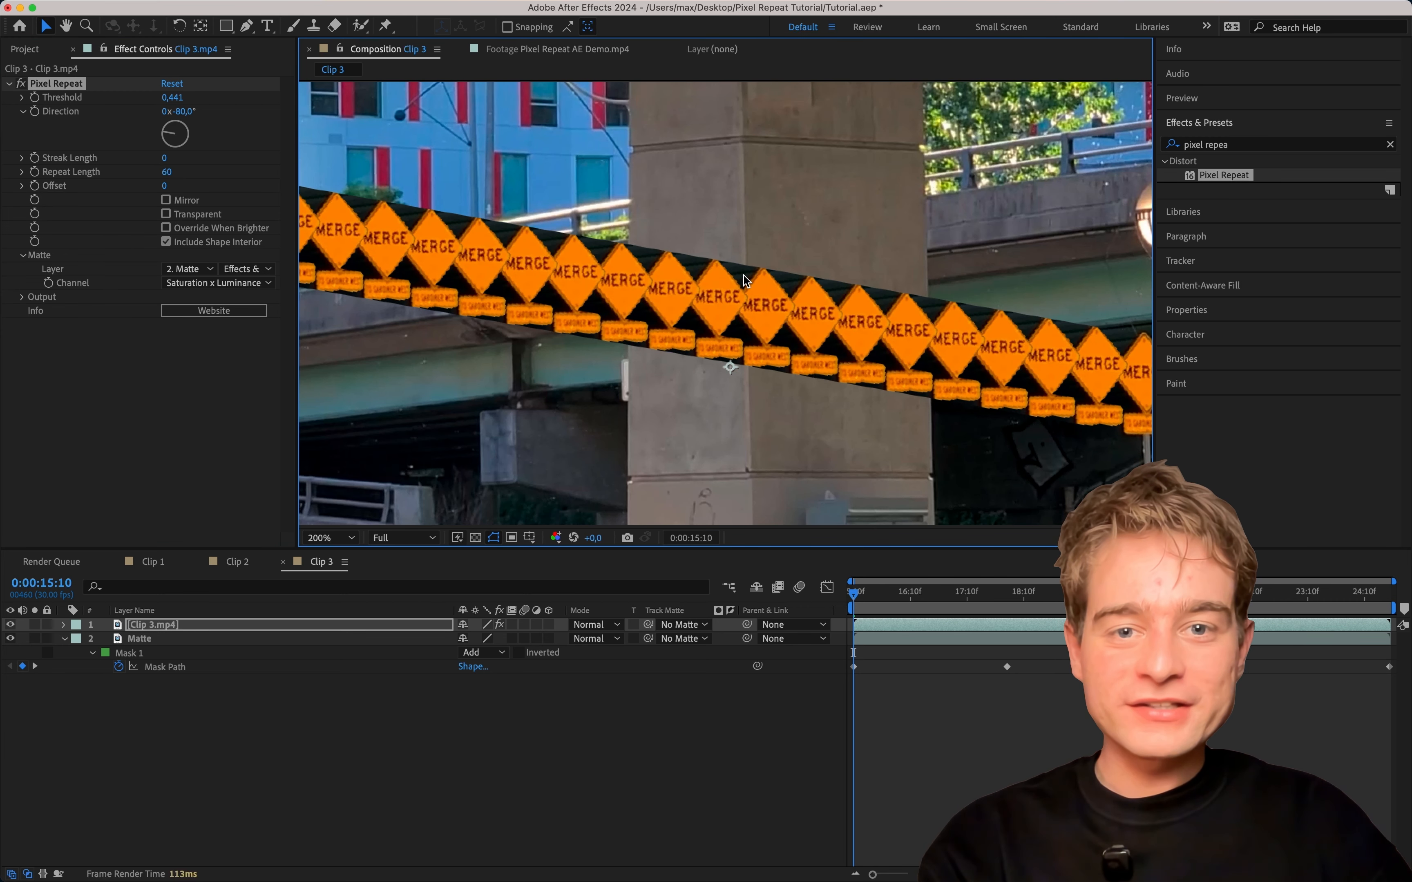
pyautogui.hscroll(10, 746, 280)
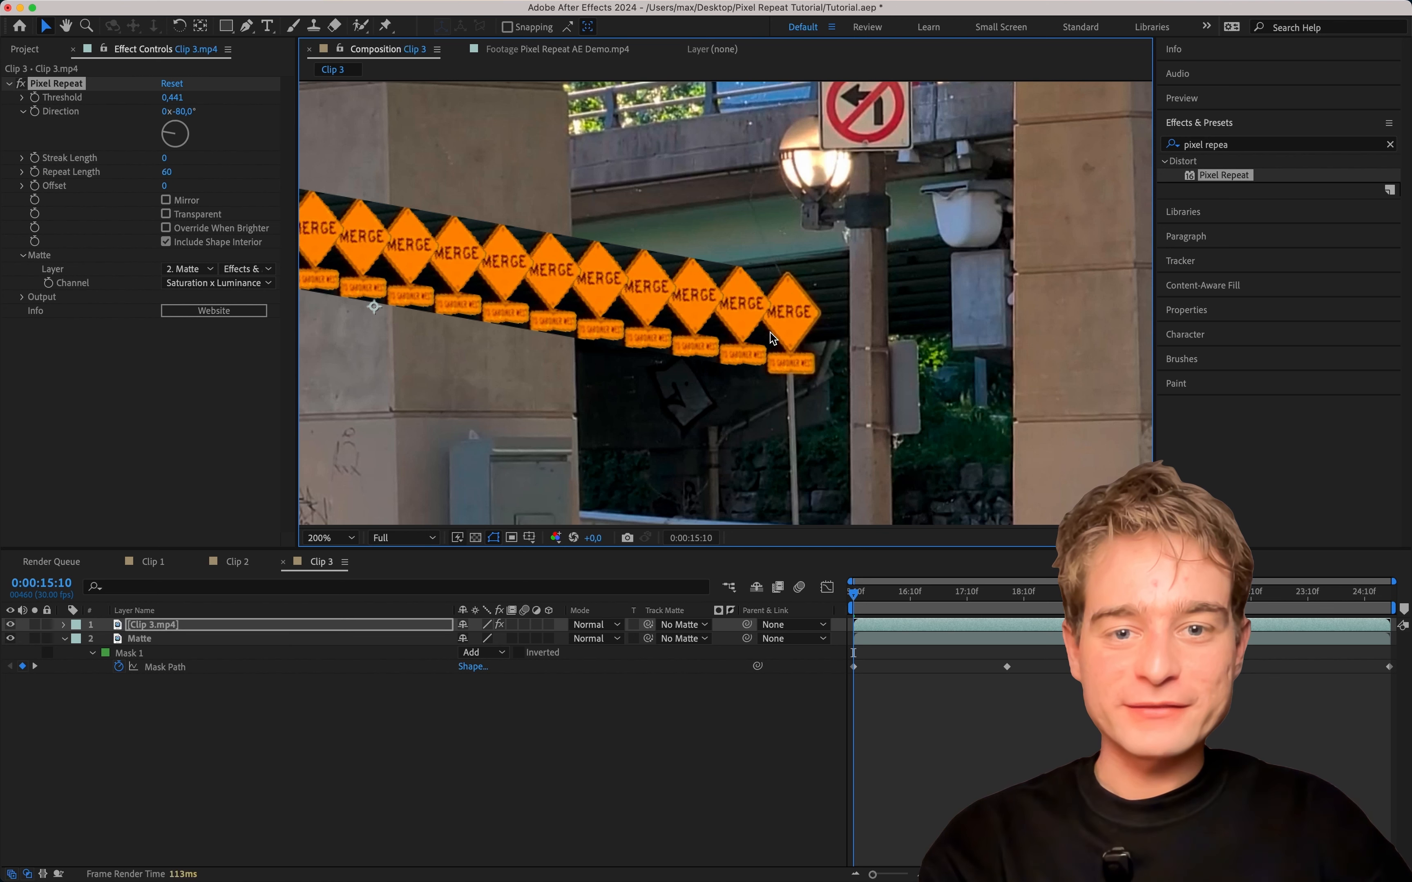
pyautogui.hscroll(-10, 618, 280)
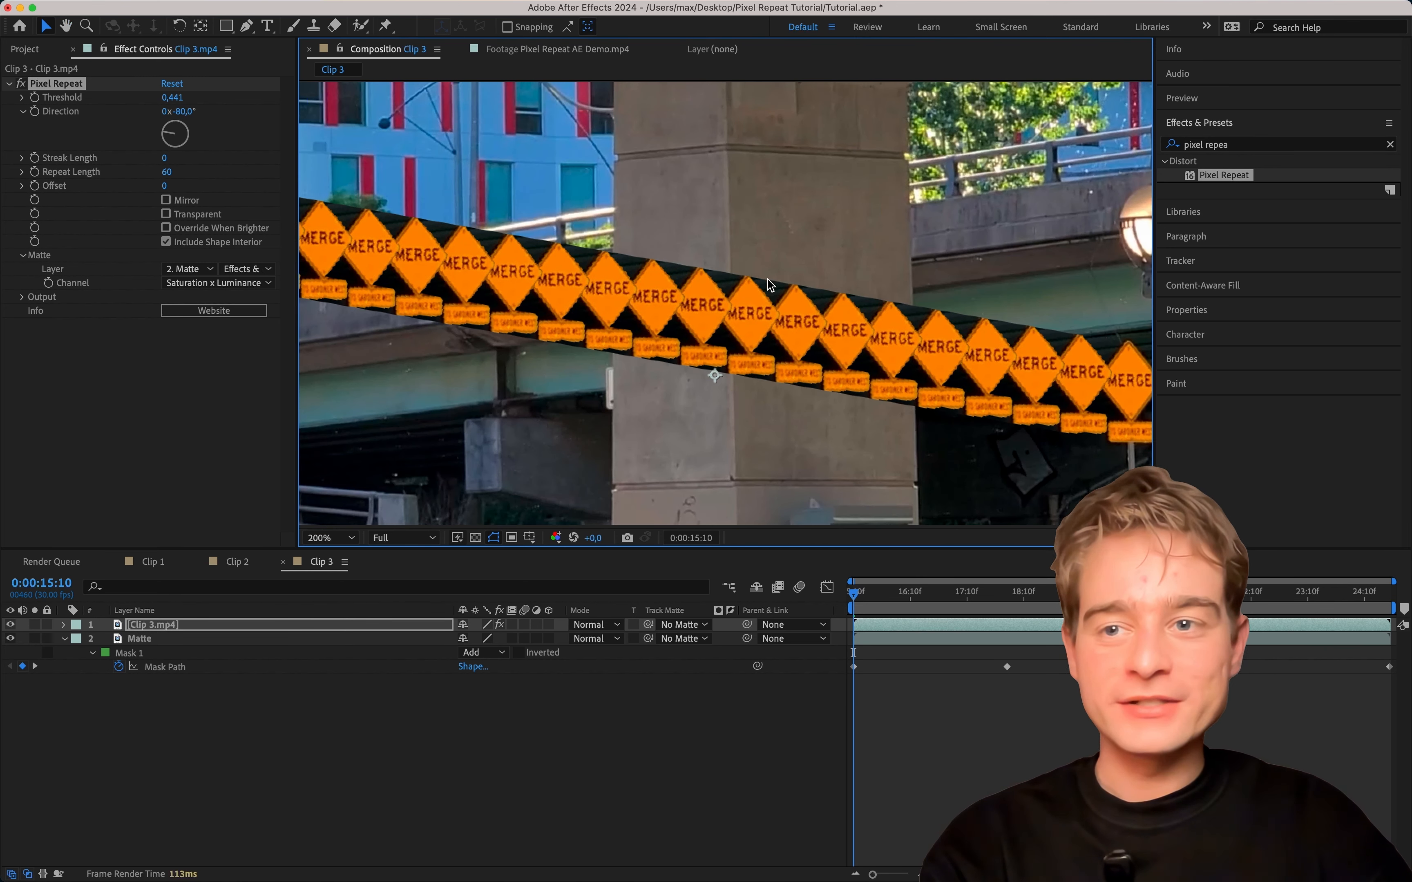
pyautogui.click(209, 218)
pyautogui.click(328, 537)
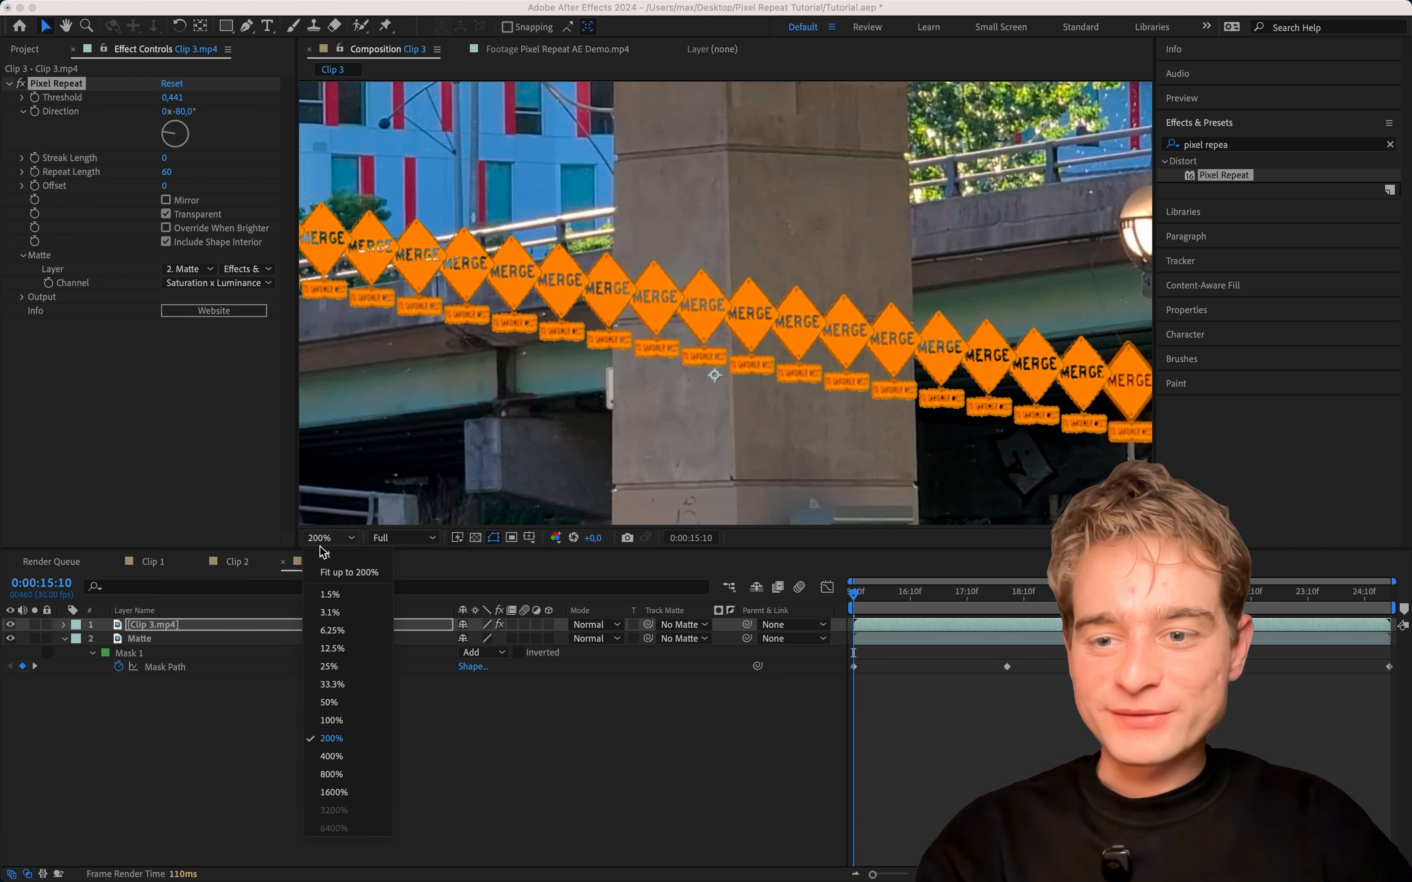
pyautogui.click(329, 571)
pyautogui.moveTo(159, 170)
pyautogui.mouseDown()
pyautogui.moveTo(260, 170)
pyautogui.moveTo(174, 159)
pyautogui.moveTo(156, 107)
pyautogui.moveTo(152, 168)
pyautogui.mouseUp()
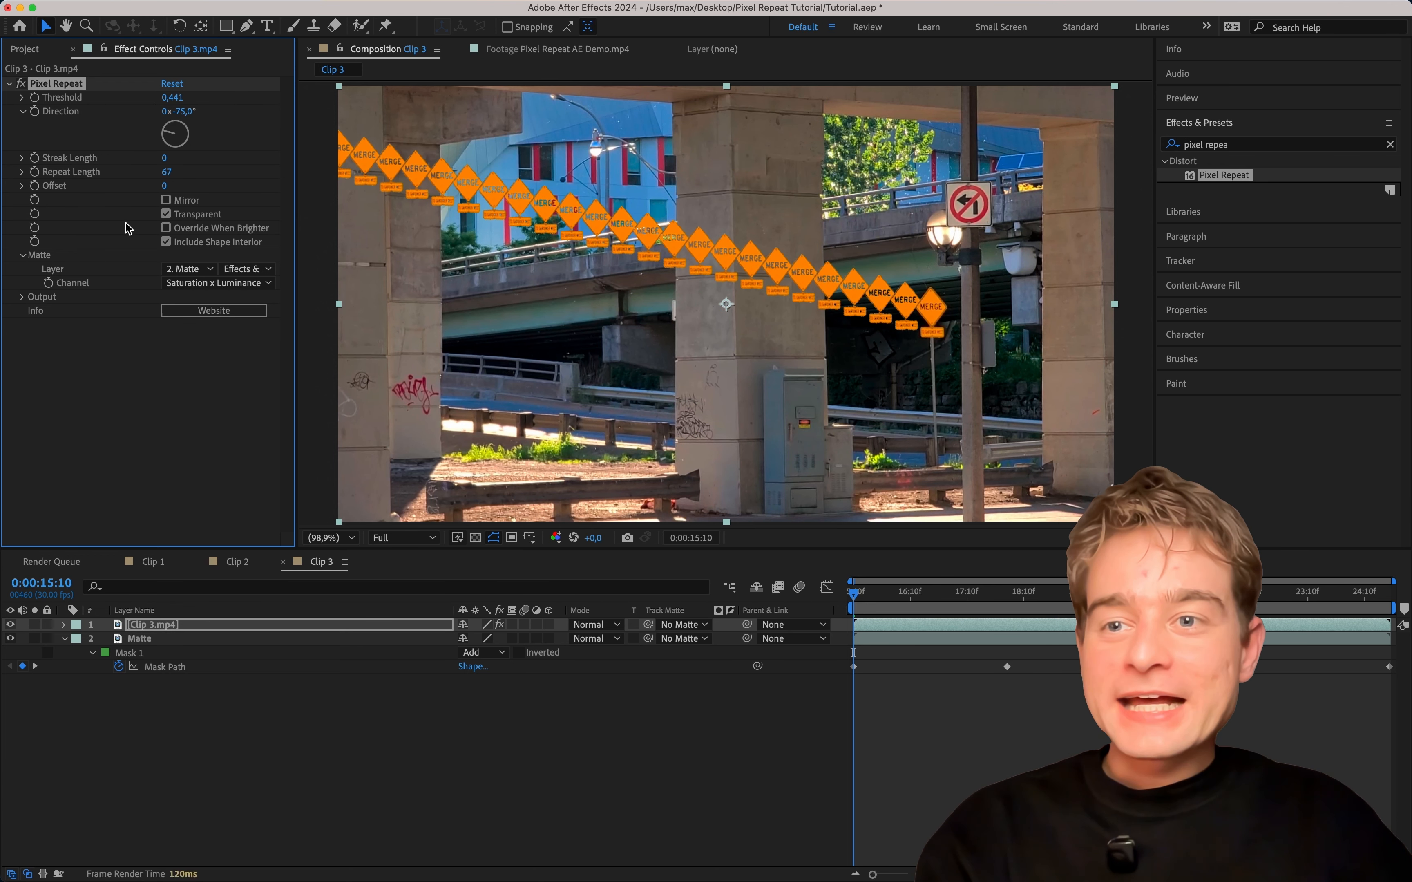
# Step: Set the Pixel Repeat output to show Effect Only and hide the Matte layer
pyautogui.click(22, 296)
pyautogui.click(188, 325)
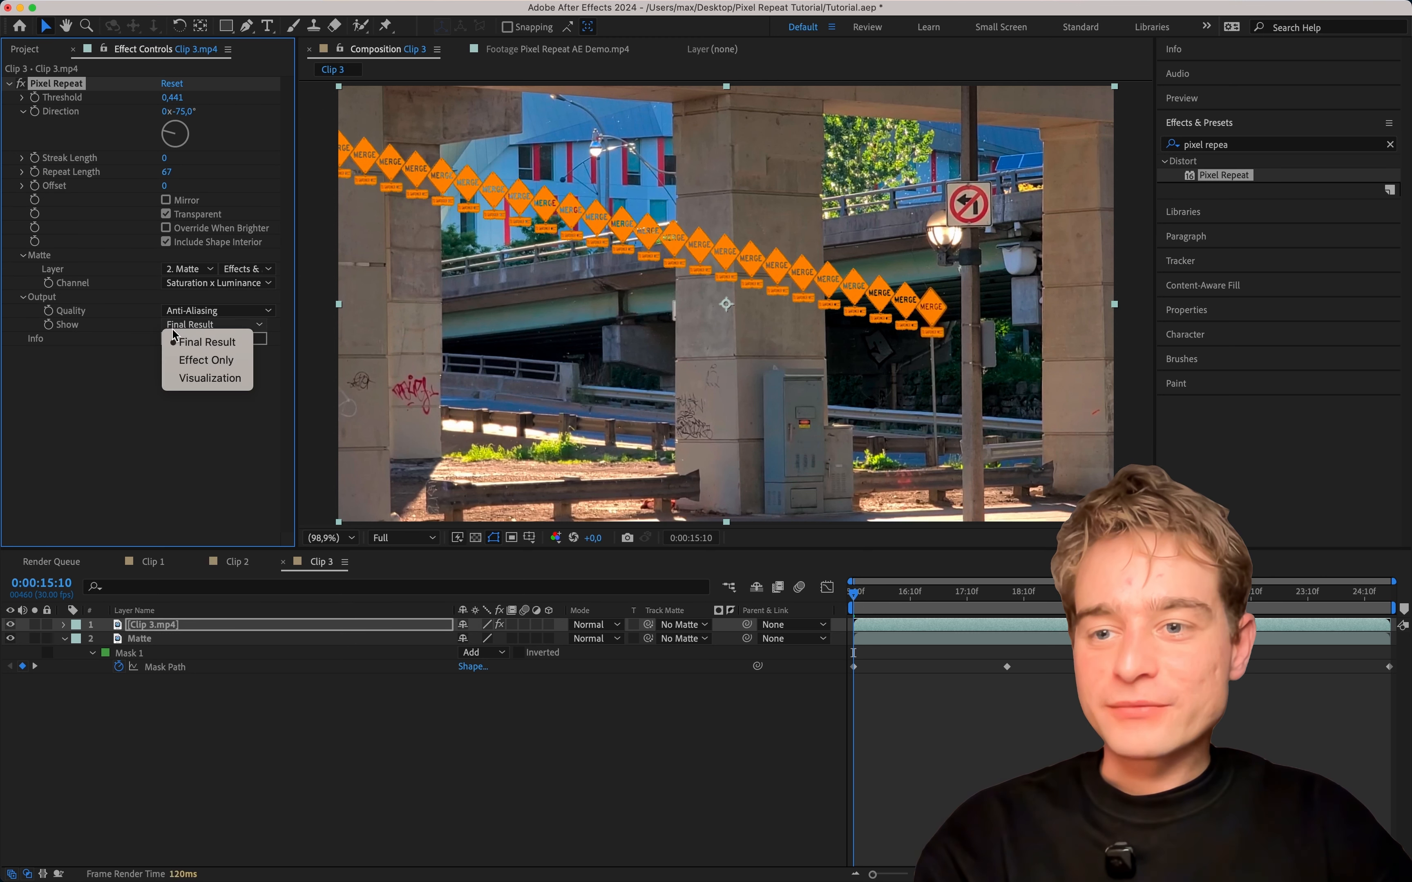
pyautogui.click(230, 364)
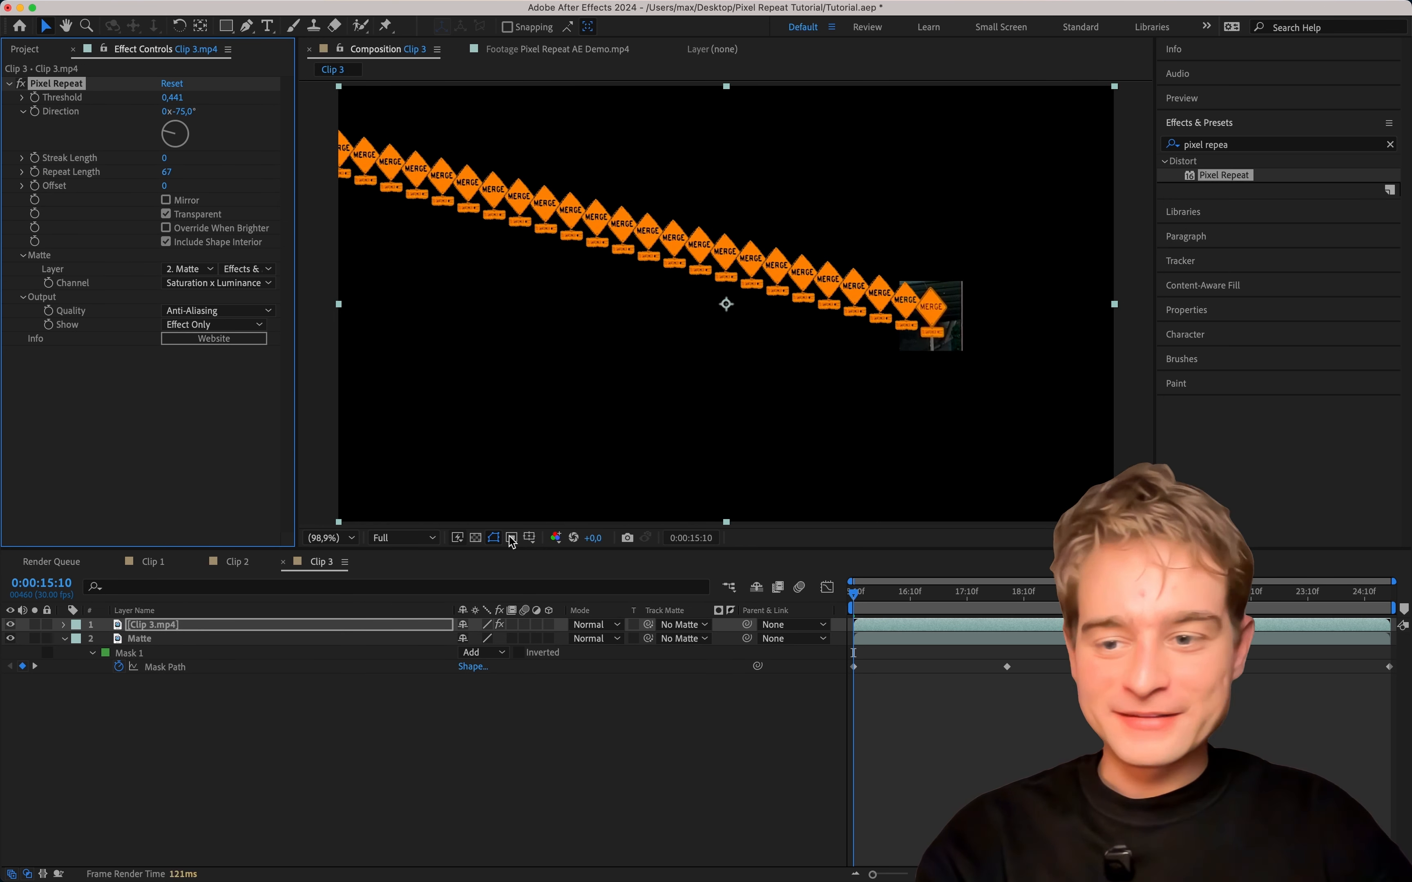
pyautogui.click(146, 638)
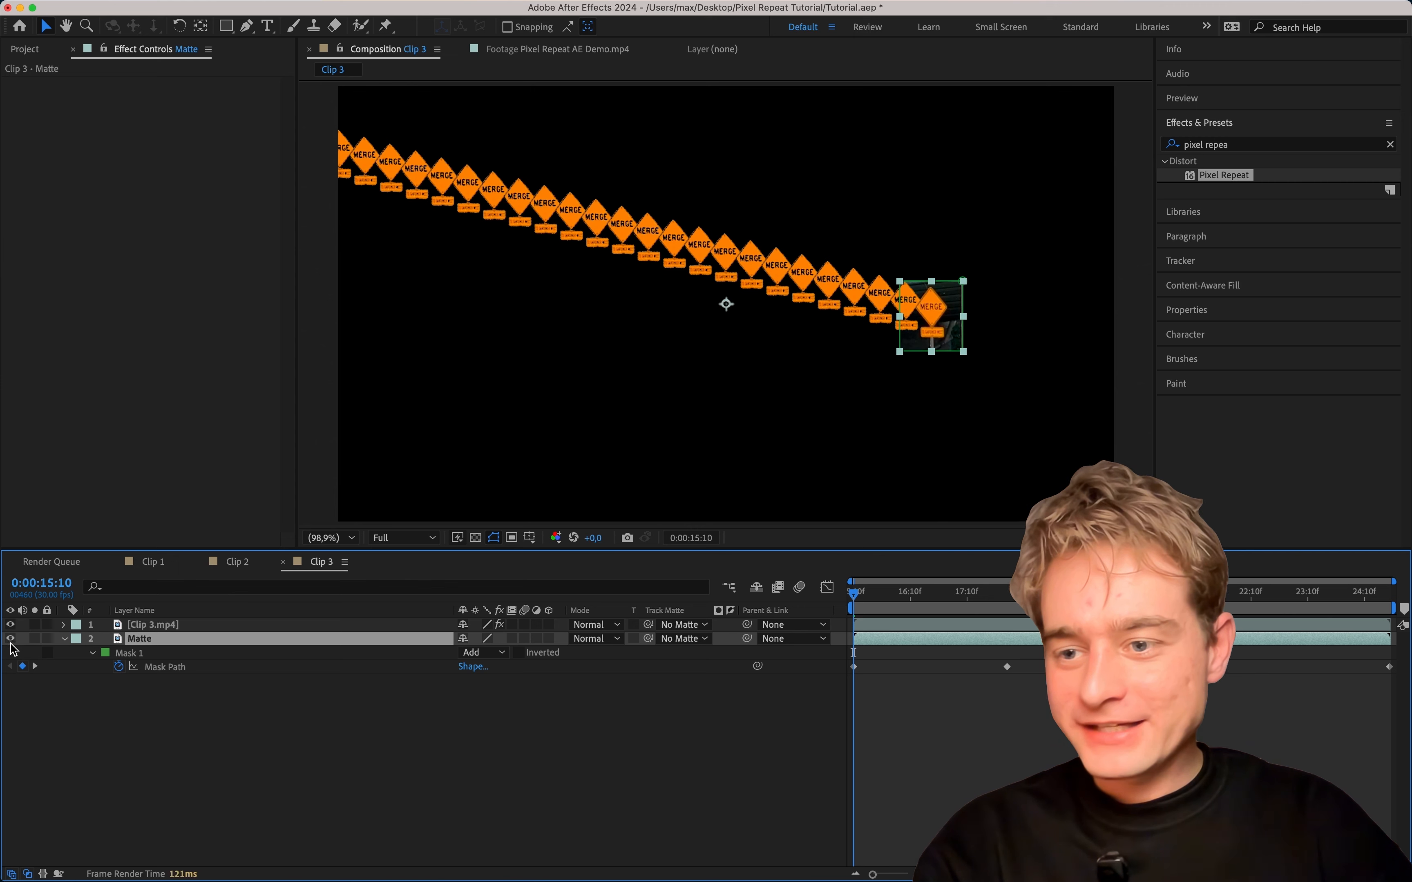
pyautogui.click(11, 638)
pyautogui.click(166, 625)
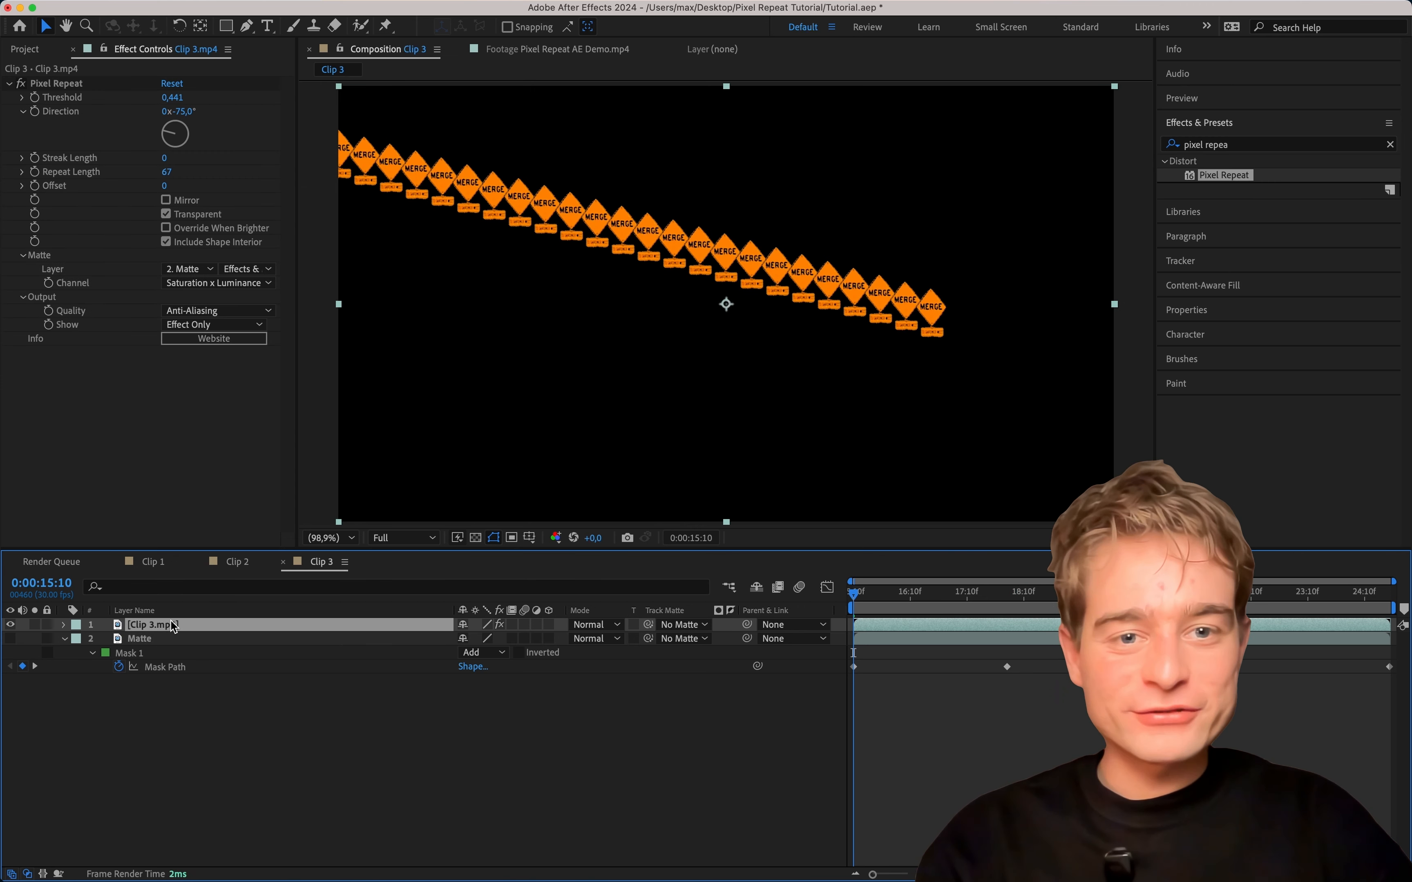
# Step: Set Pixel Repeat's direction to -92°, repeat length to 53 and offset to 249
pyautogui.moveTo(169, 137)
pyautogui.mouseDown()
pyautogui.moveTo(153, 146)
pyautogui.moveTo(146, 123)
pyautogui.moveTo(161, 109)
pyautogui.moveTo(139, 141)
pyautogui.mouseUp()
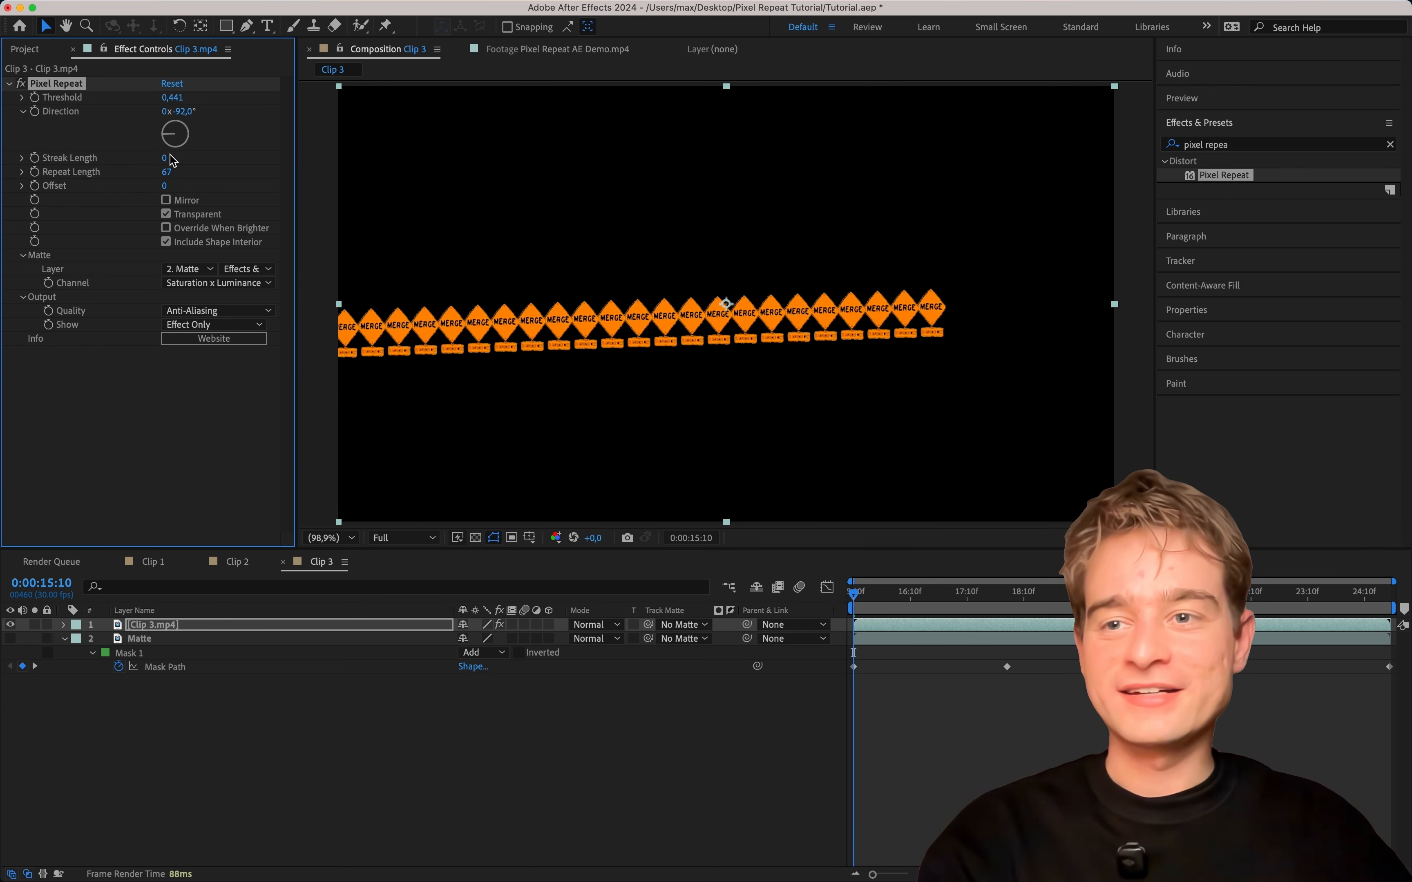
pyautogui.moveTo(165, 173); pyautogui.dragTo(131, 402)
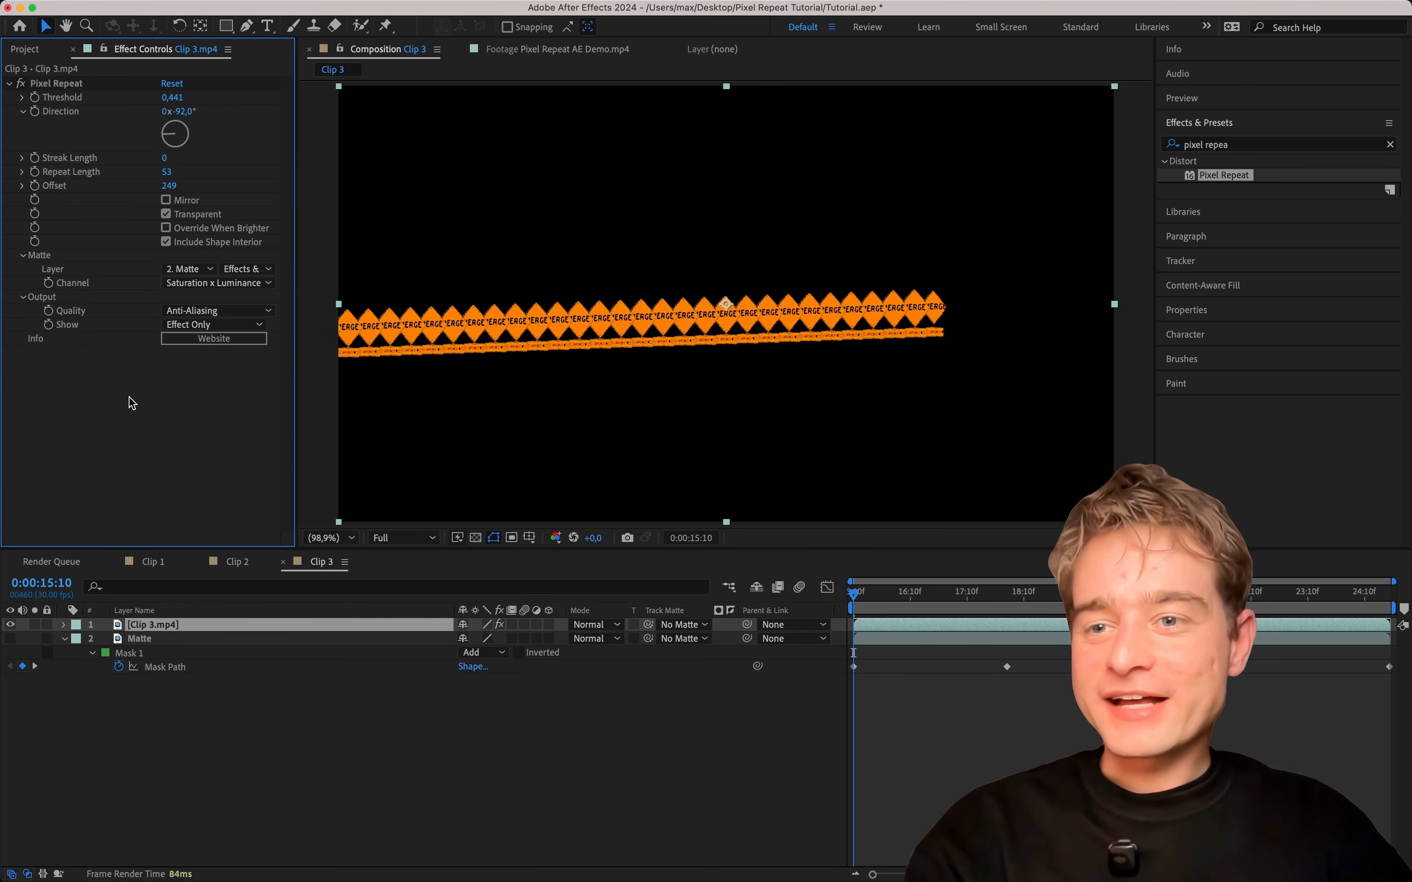
# Step: Switch the Pixel Repeat output to Visualization and set the direction to -83°
pyautogui.click(202, 326)
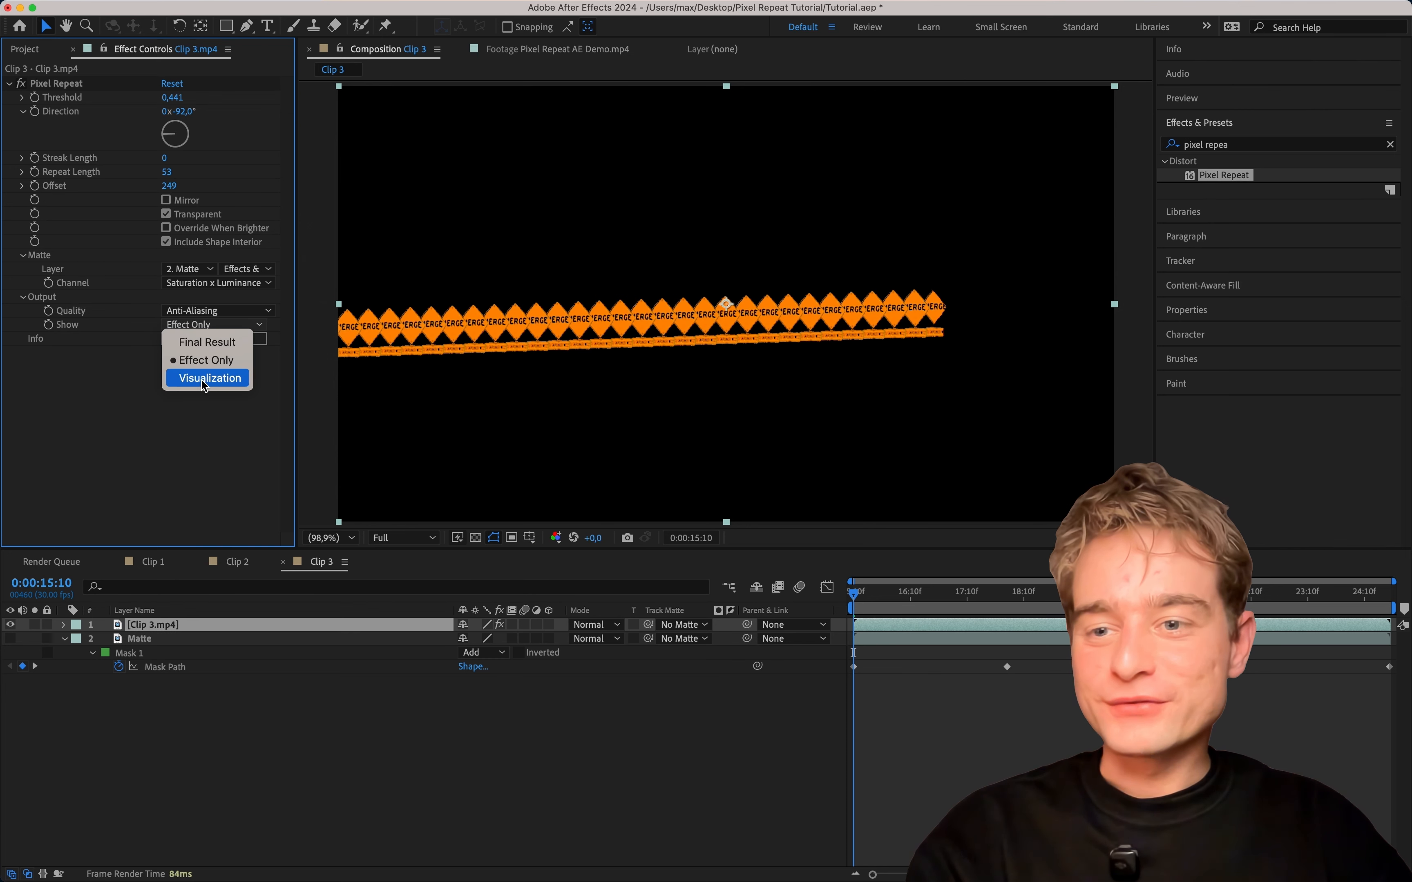
pyautogui.click(214, 380)
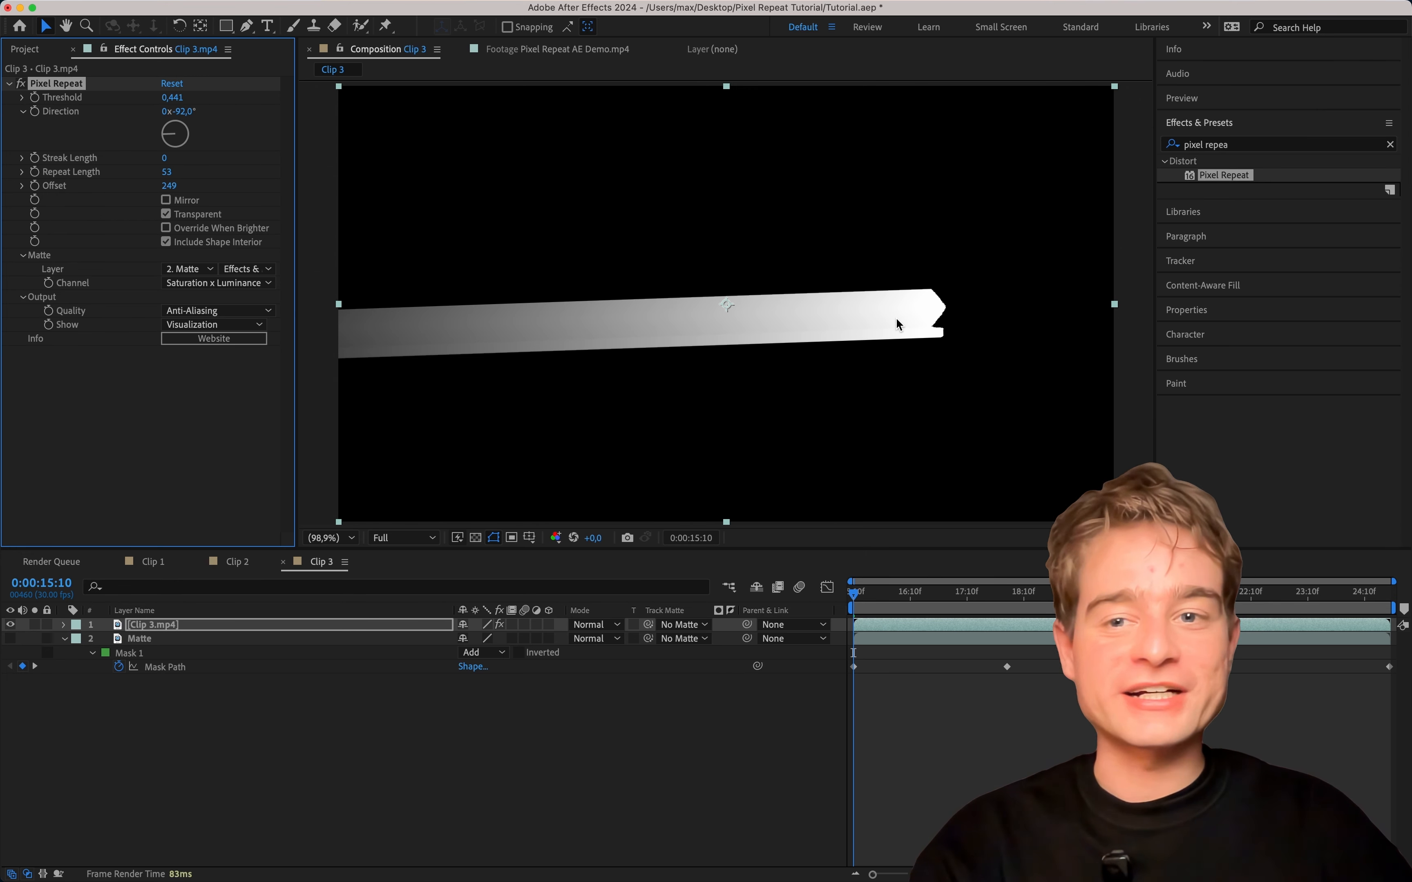
pyautogui.moveTo(173, 138)
pyautogui.mouseDown()
pyautogui.moveTo(182, 125)
pyautogui.moveTo(139, 126)
pyautogui.moveTo(153, 132)
pyautogui.mouseUp()
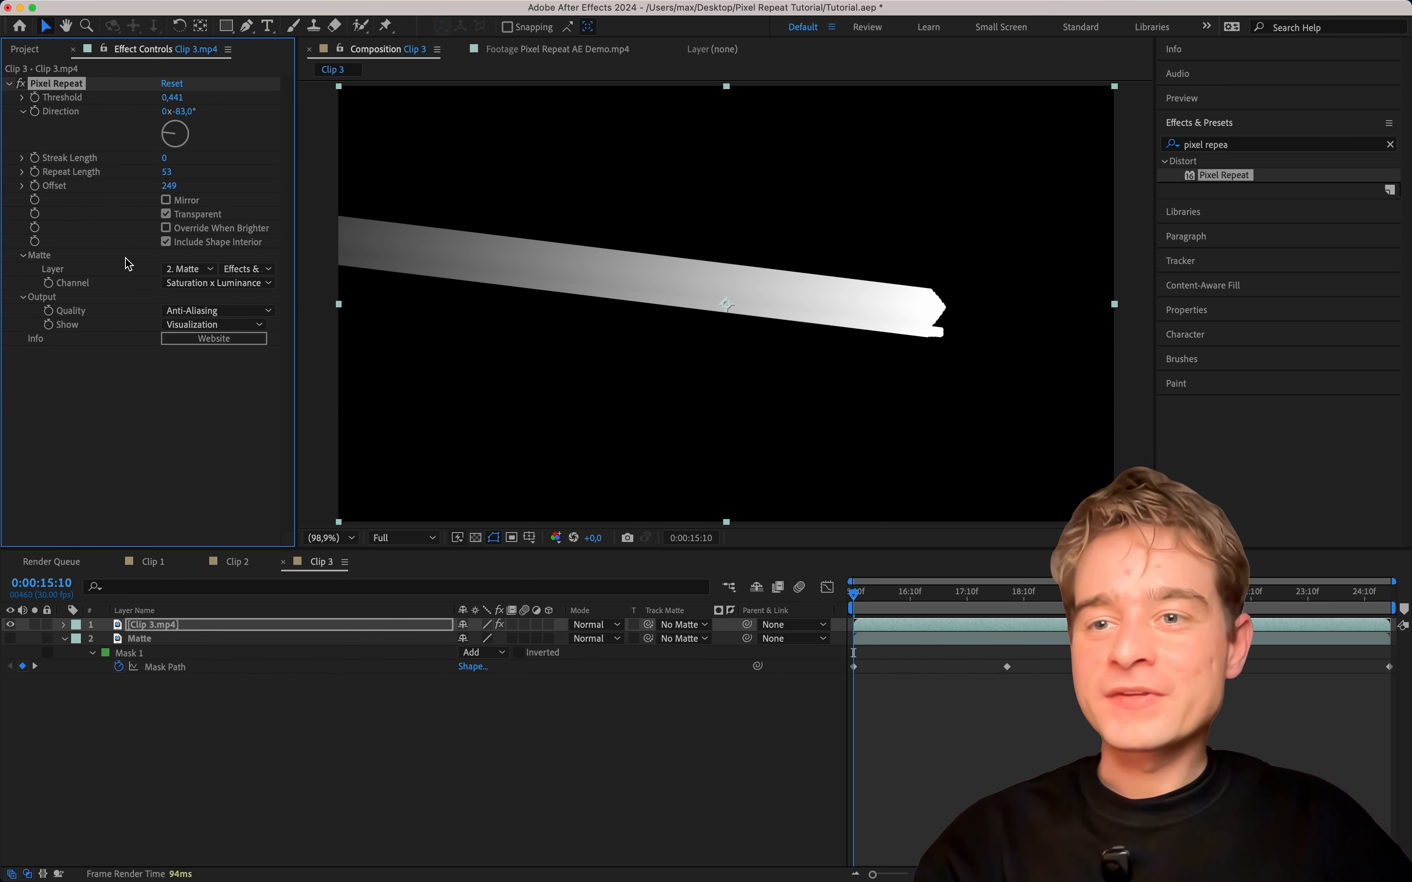
# Step: Enable Mirror for the visualized streak and set repeat length to 17 and offset to 208
pyautogui.click(190, 201)
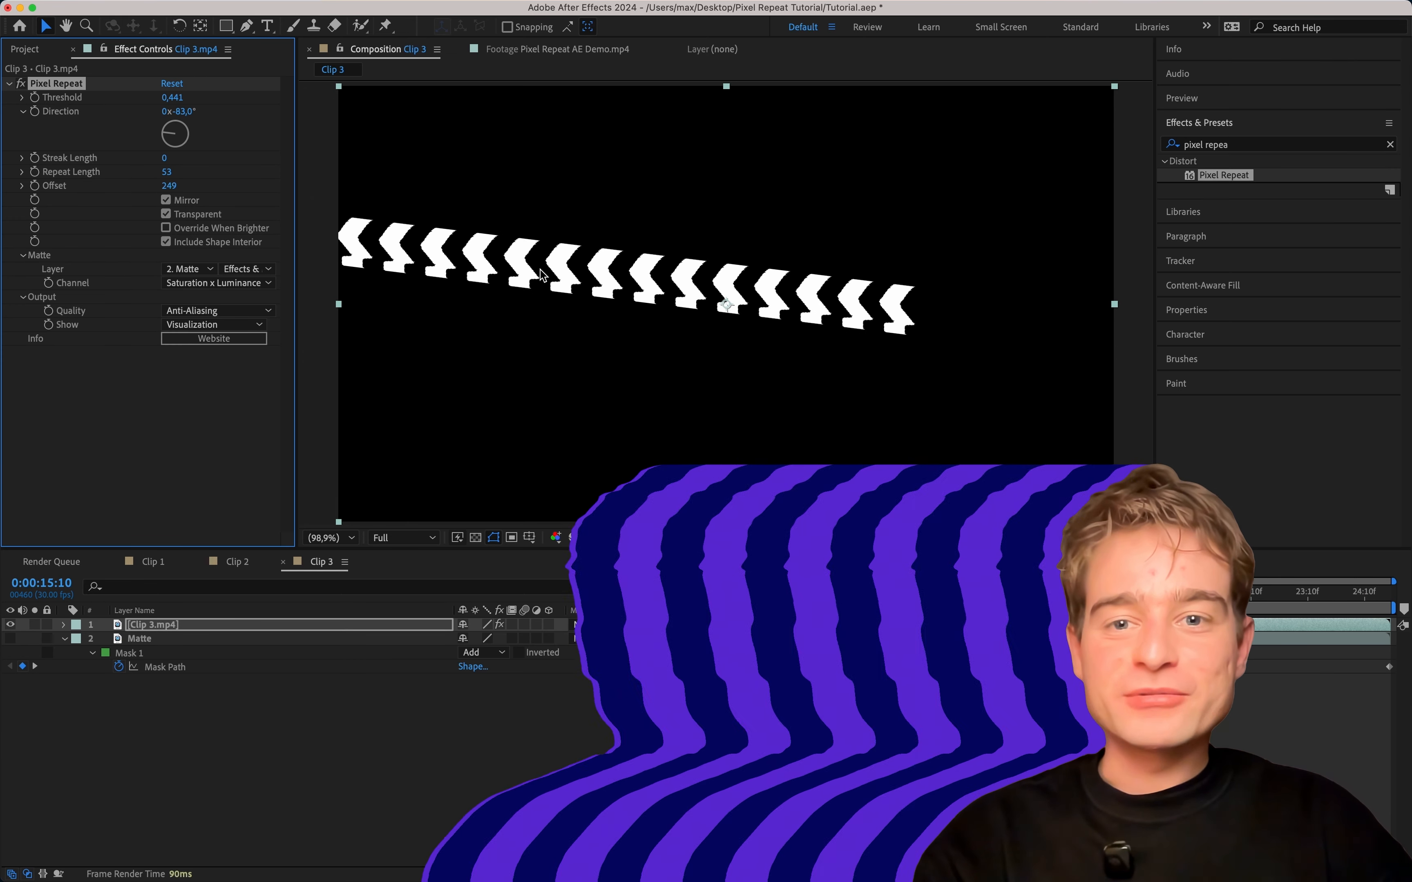
pyautogui.moveTo(170, 172)
pyautogui.mouseDown()
pyautogui.moveTo(51, 185)
pyautogui.moveTo(167, 178)
pyautogui.moveTo(125, 178)
pyautogui.moveTo(138, 188)
pyautogui.mouseUp()
pyautogui.moveTo(123, 190); pyautogui.dragTo(136, 191)
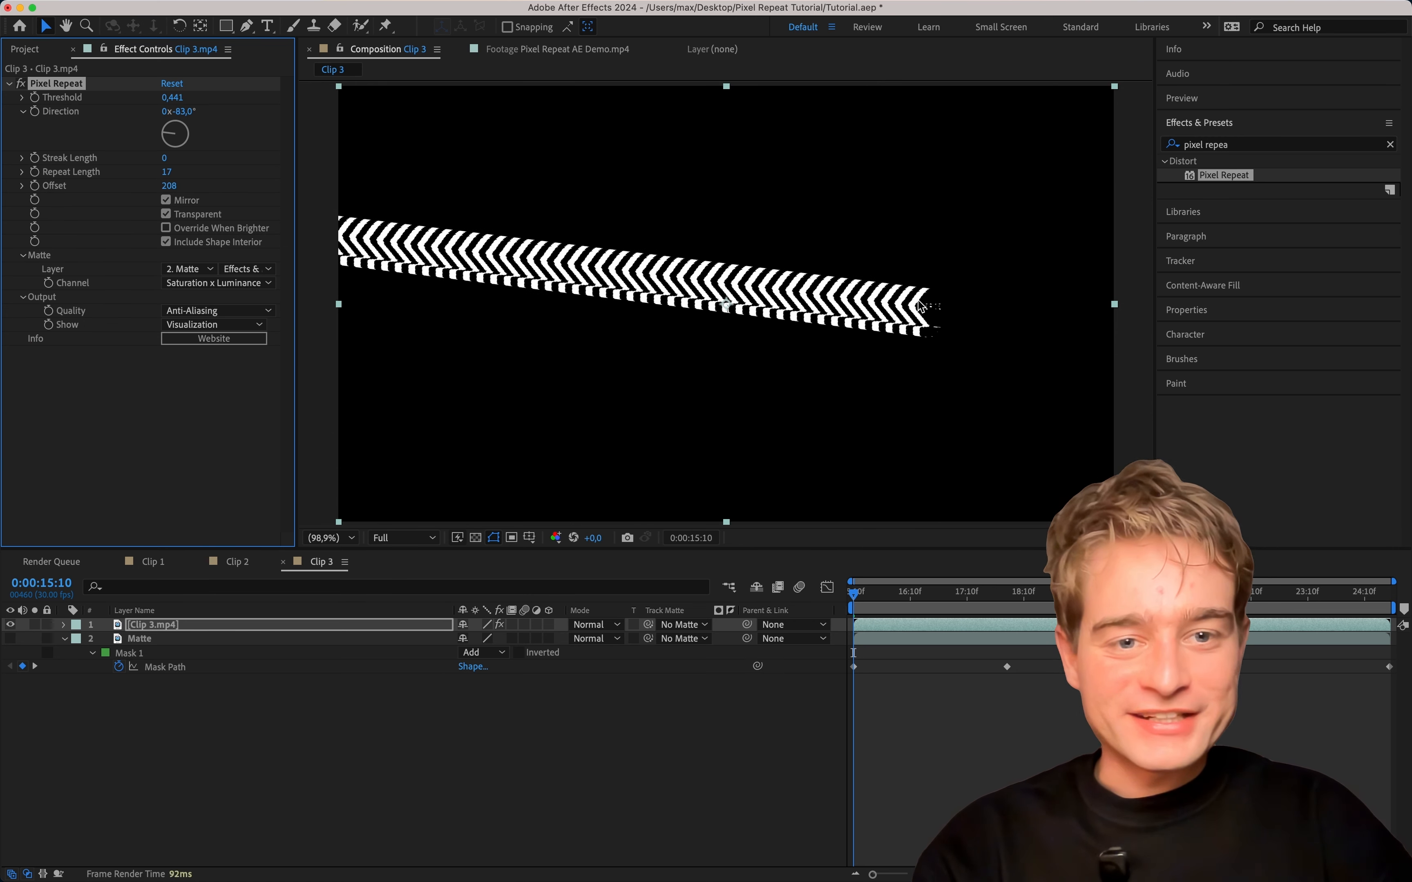
# Step: Set Pixel Repeat's offset to 256, checking the MERGE sign up close, and fit the composition back in view
pyautogui.scroll(8, 867, 288)
pyautogui.scroll(3, 589, 309)
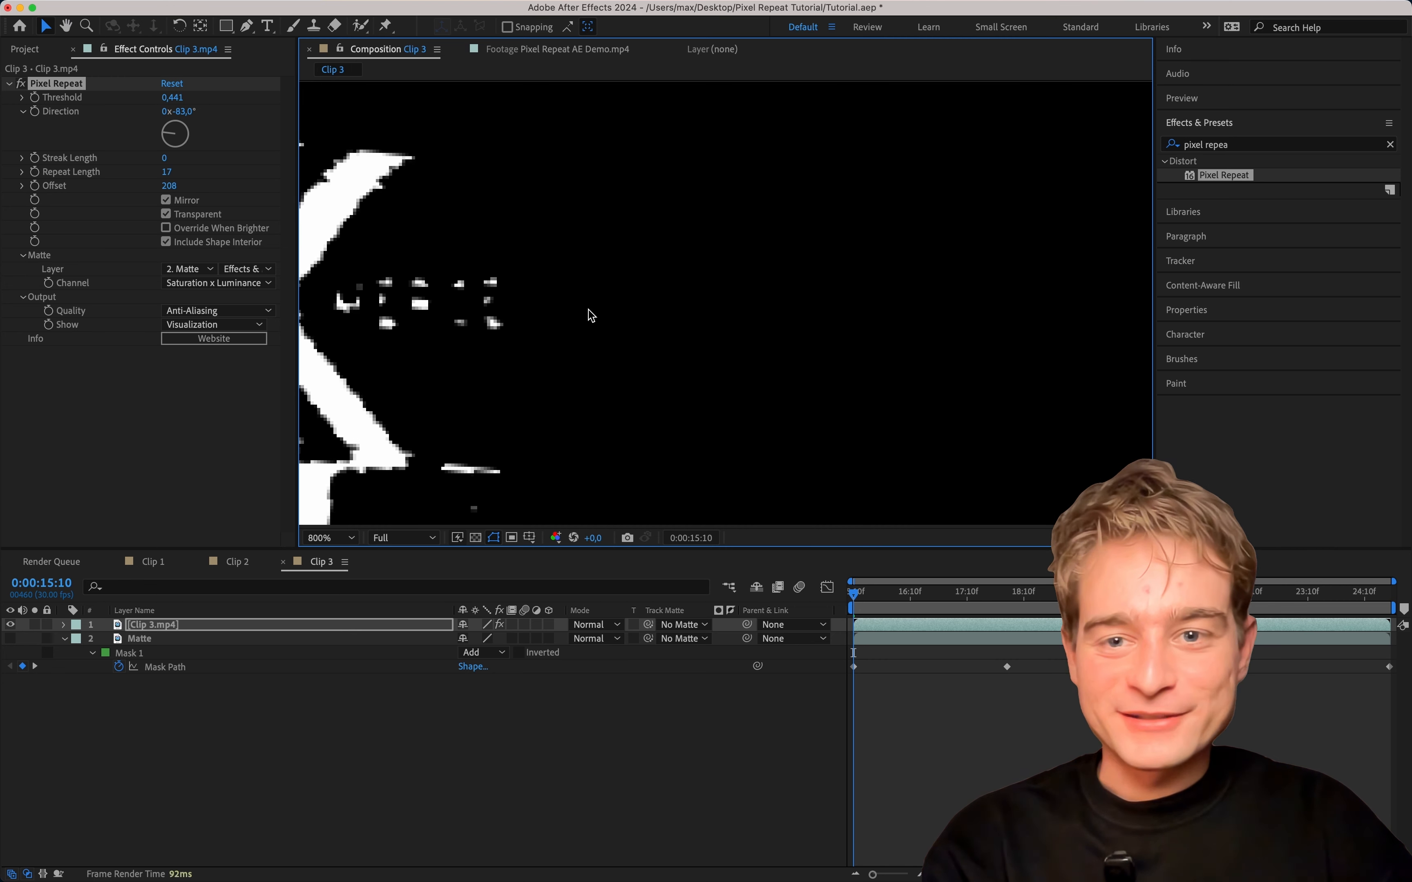
pyautogui.moveTo(168, 185); pyautogui.dragTo(173, 180)
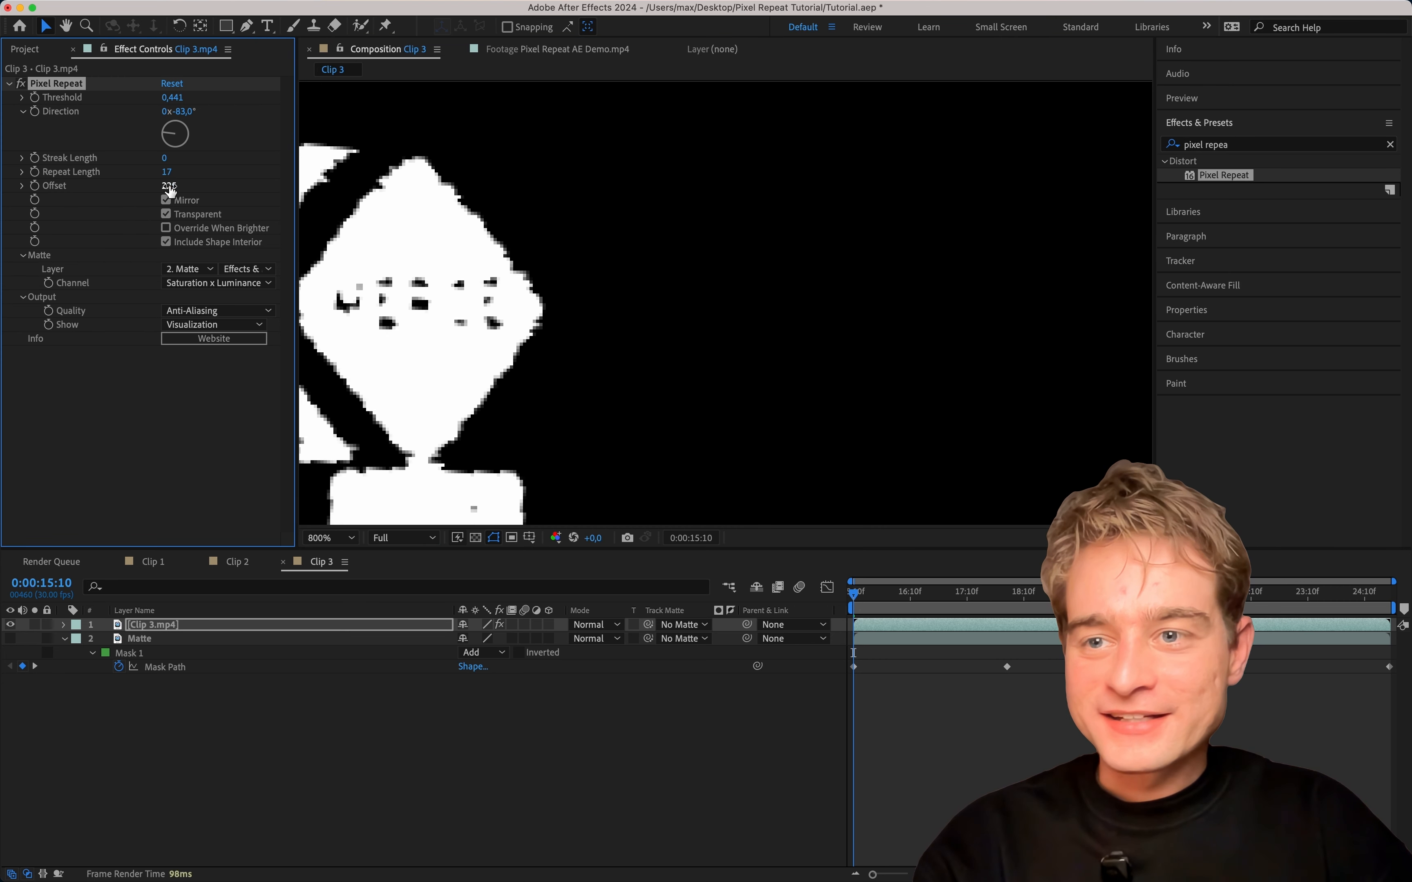
pyautogui.click(170, 184)
pyautogui.write('256')
pyautogui.press('Return')
pyautogui.moveTo(564, 303); pyautogui.dragTo(855, 305)
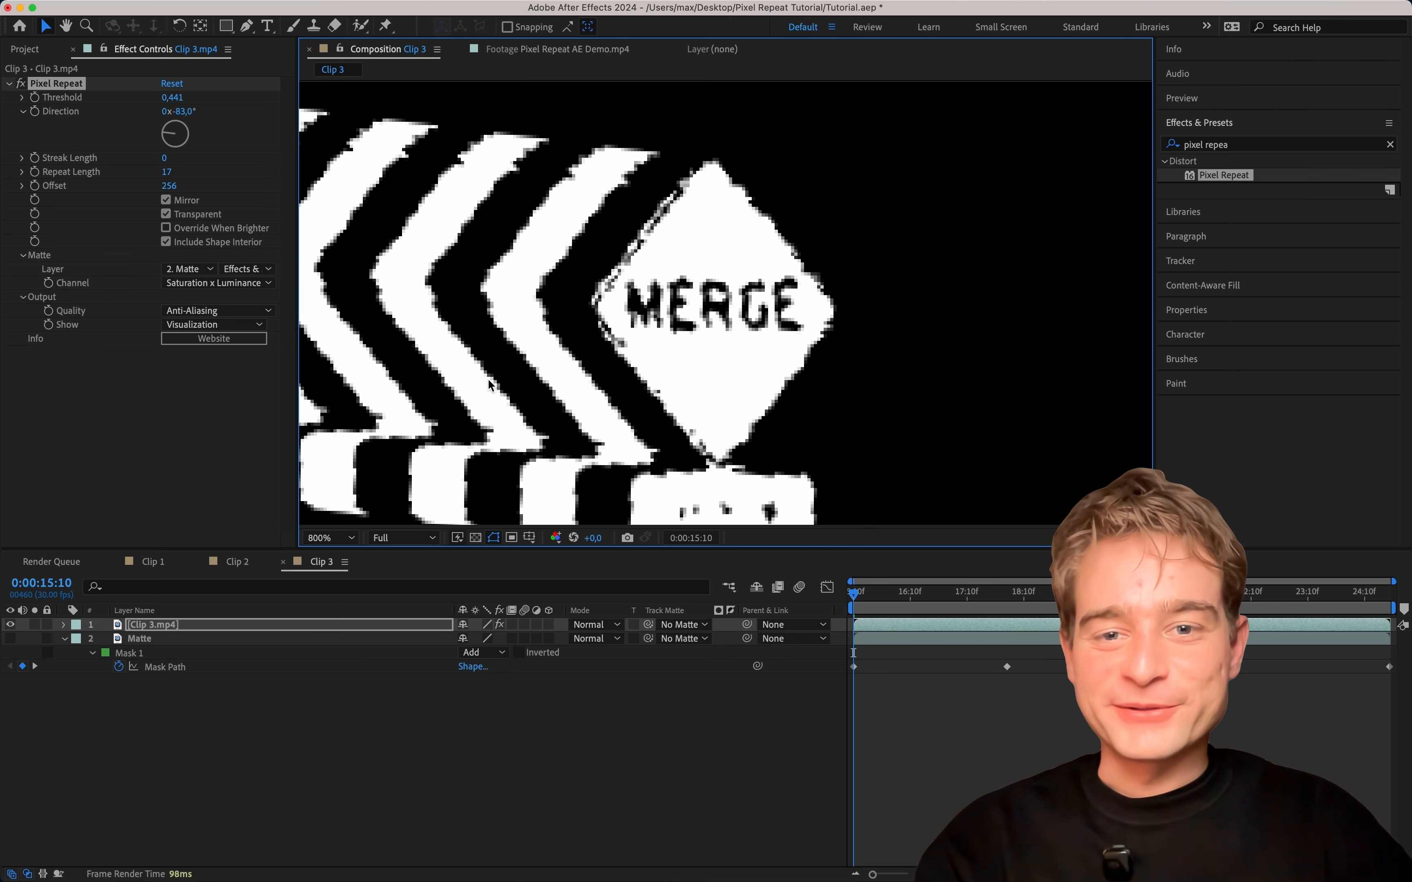
pyautogui.click(349, 535)
pyautogui.click(337, 570)
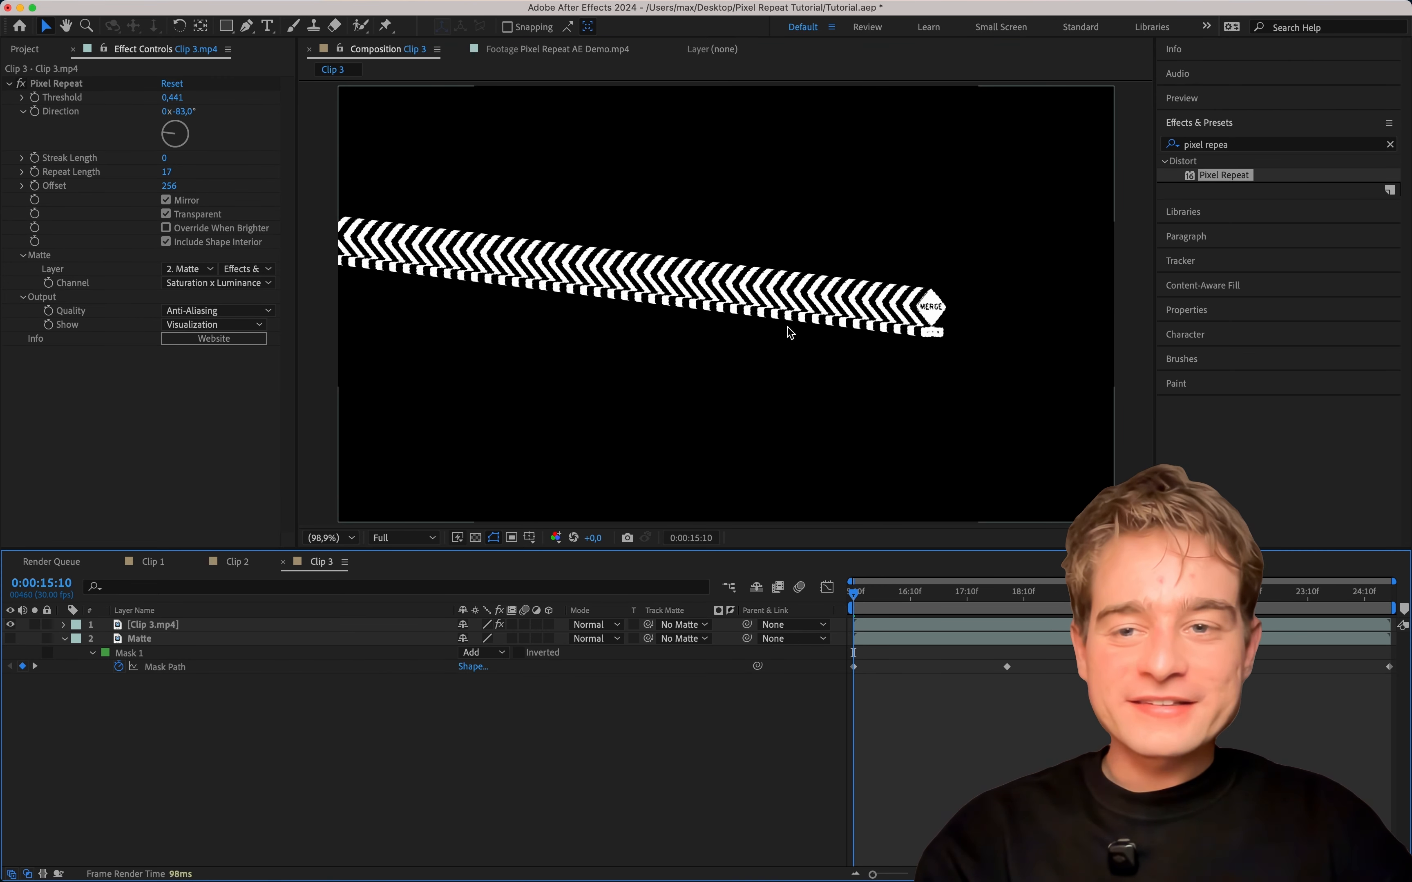